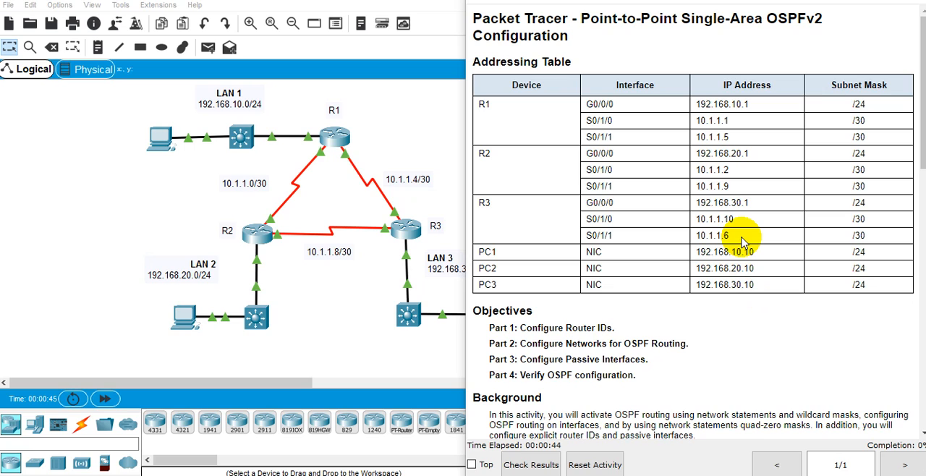
Read the activity's objectives, background and Part 1 instructions for configuring OSPF router IDs.
double_click(574, 330)
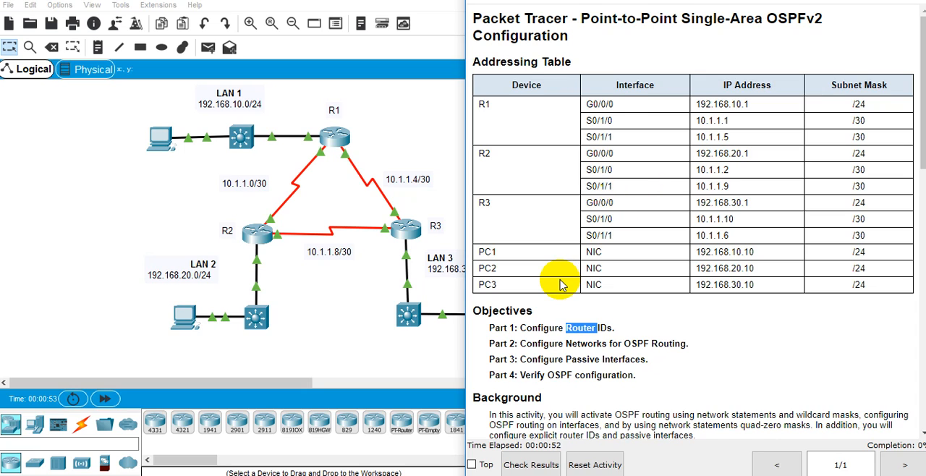
double_click(637, 344)
click(601, 359)
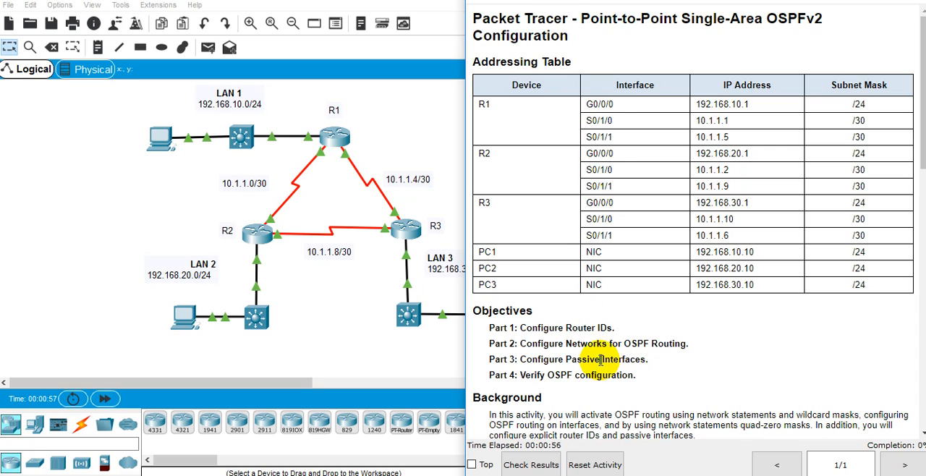
double_click(637, 362)
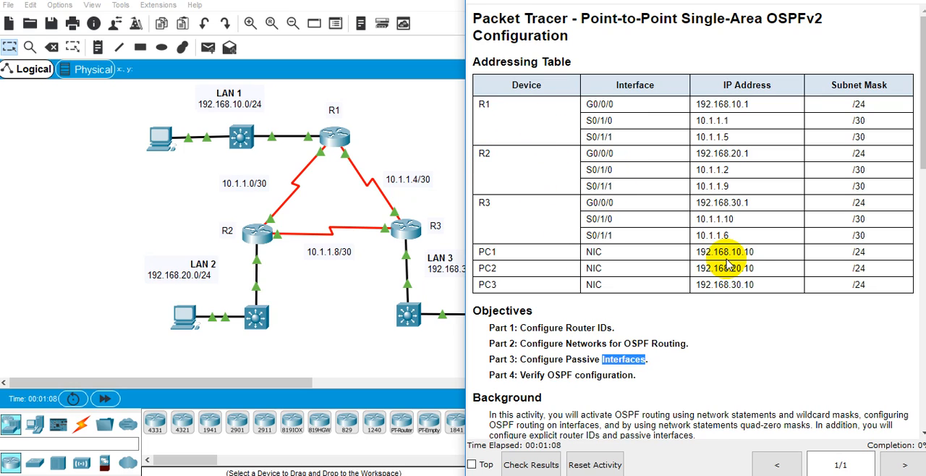
scroll(731, 253, down, 3)
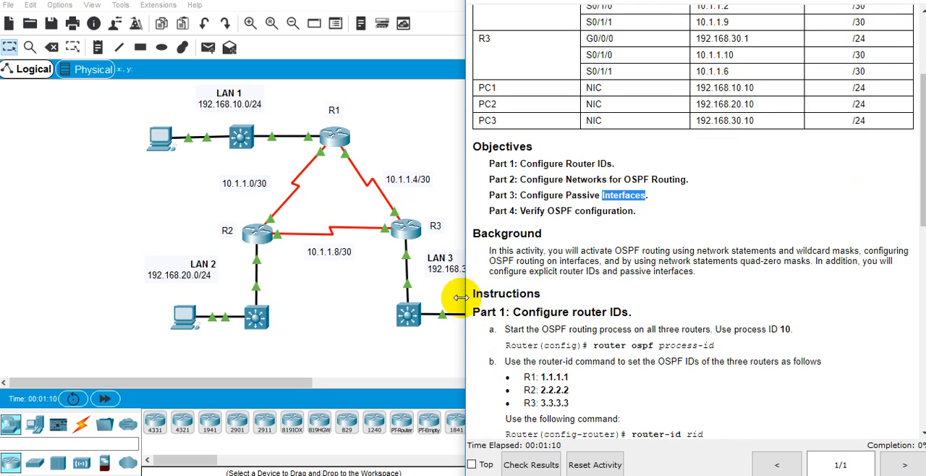
drag(461, 298, 468, 297)
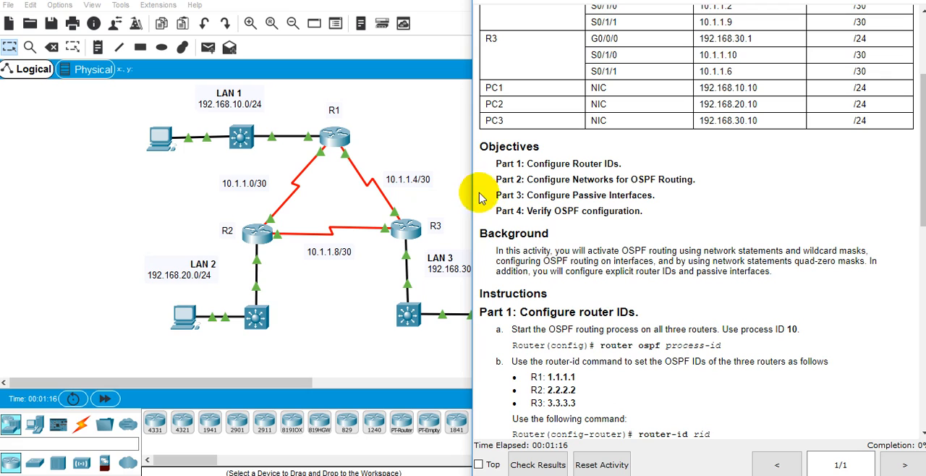
drag(471, 193, 459, 193)
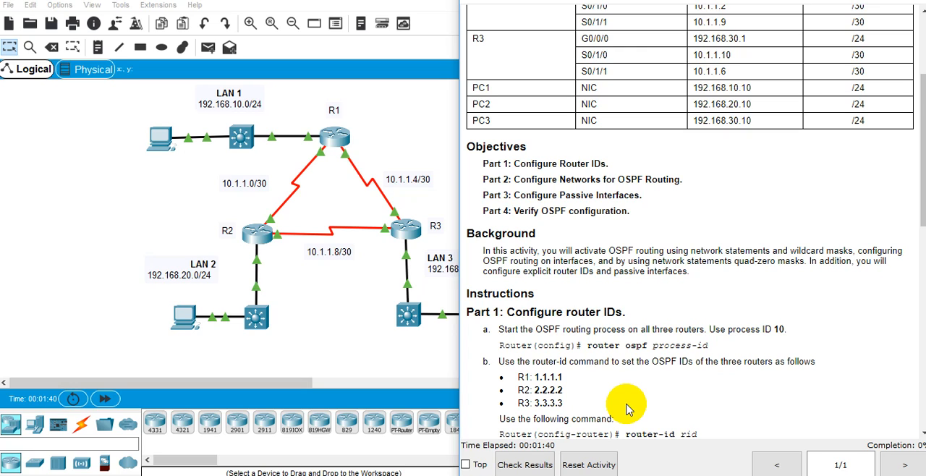
scroll(627, 362, down, 3)
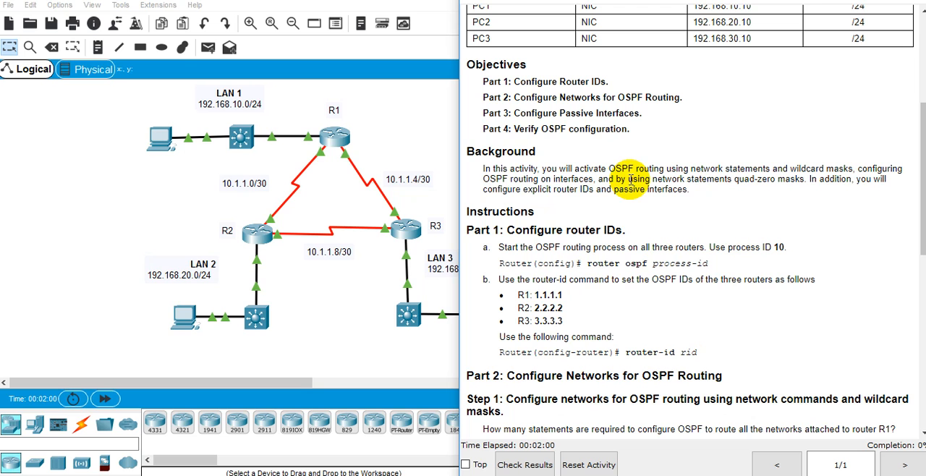
click(345, 139)
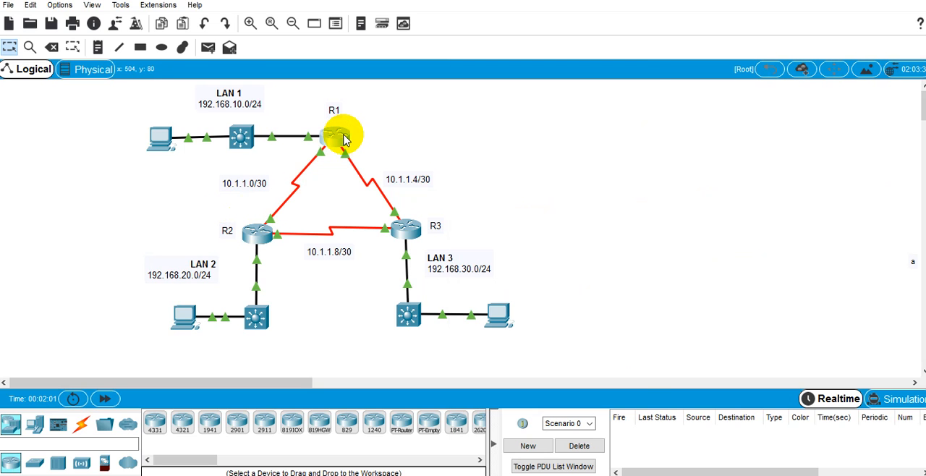
click(345, 139)
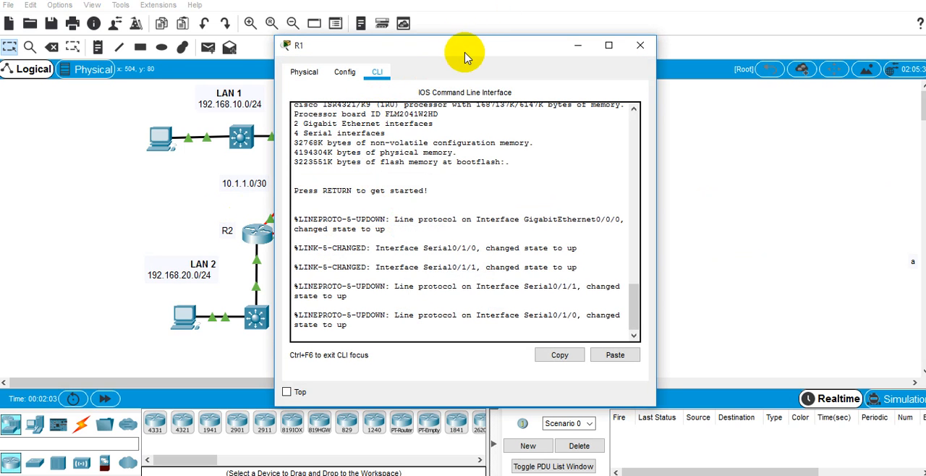
drag(466, 58, 195, 87)
key(alt+Tab)
key(alt+Tab)
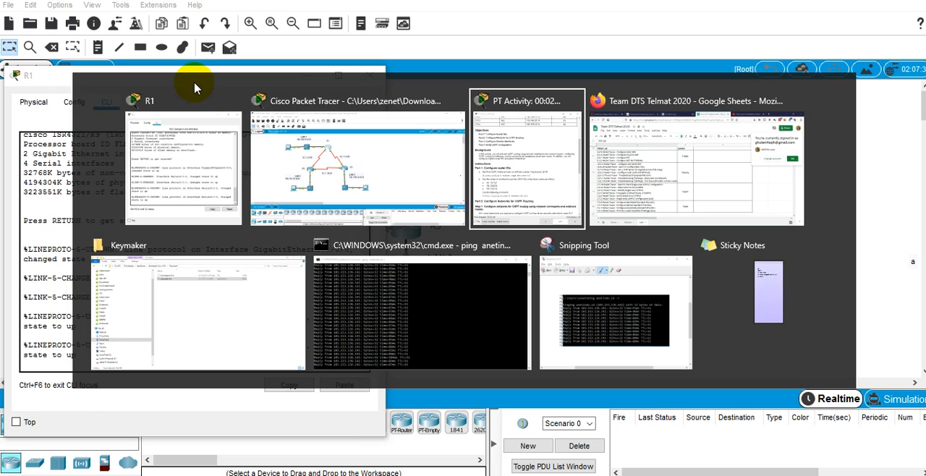
click(244, 213)
key(Return)
key(Return)
text(c)
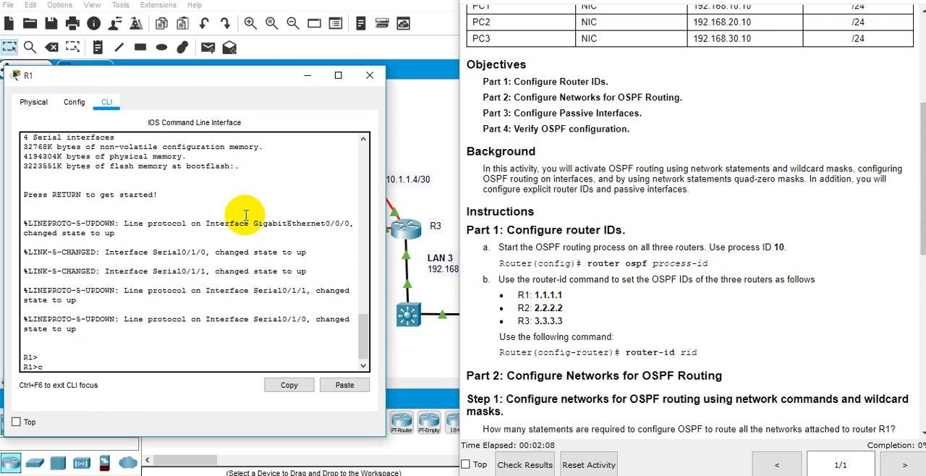
key(BackSpace)
text(enb)
key(Return)
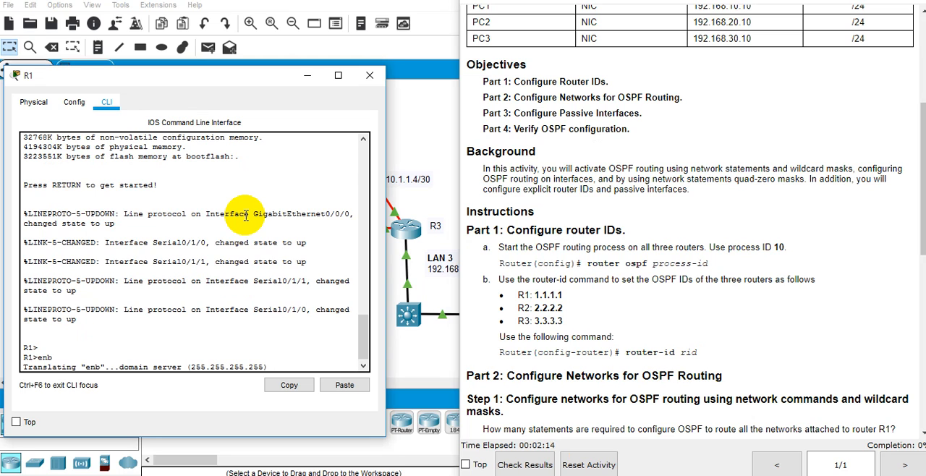
click(369, 75)
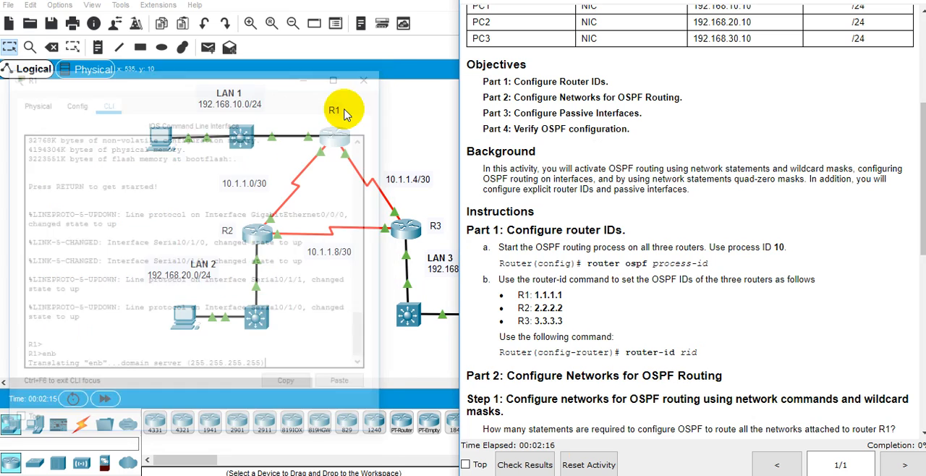
Open router R2's command line beside the activity instructions and enter global configuration mode.
click(247, 241)
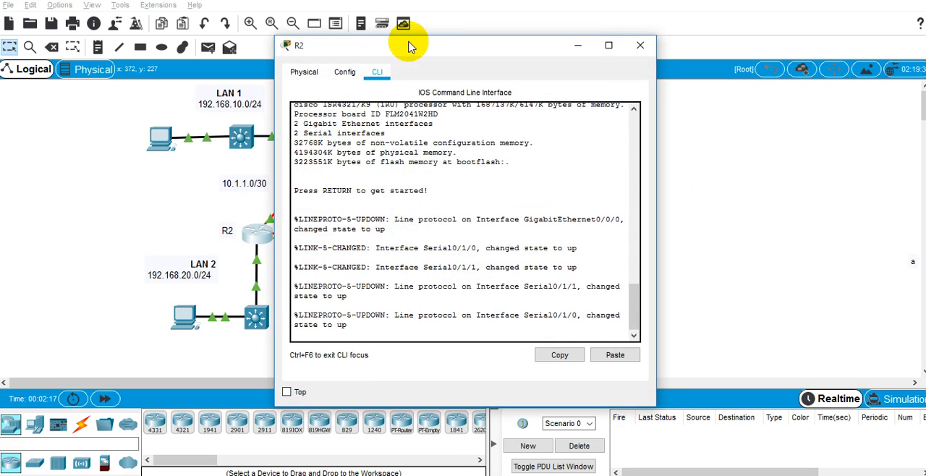
drag(399, 34, 247, 84)
key(alt+Tab)
key(Tab)
click(374, 204)
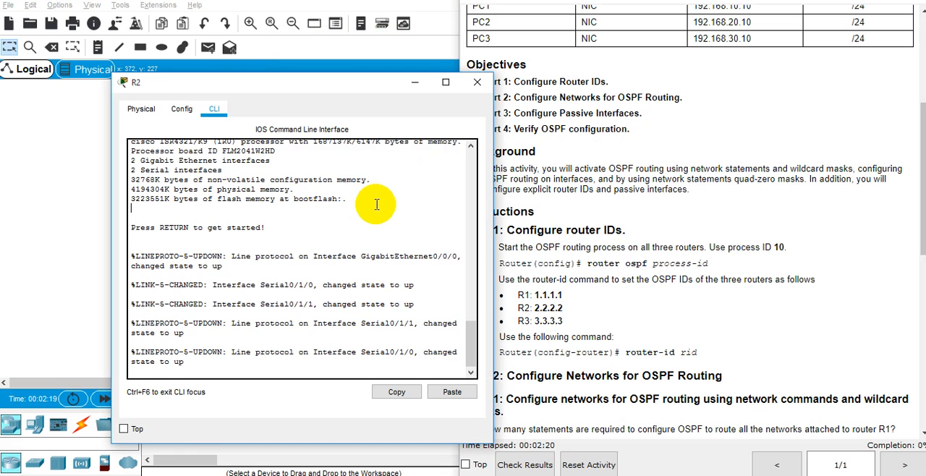
key(Return)
text(en)
key(Return)
text(conf t)
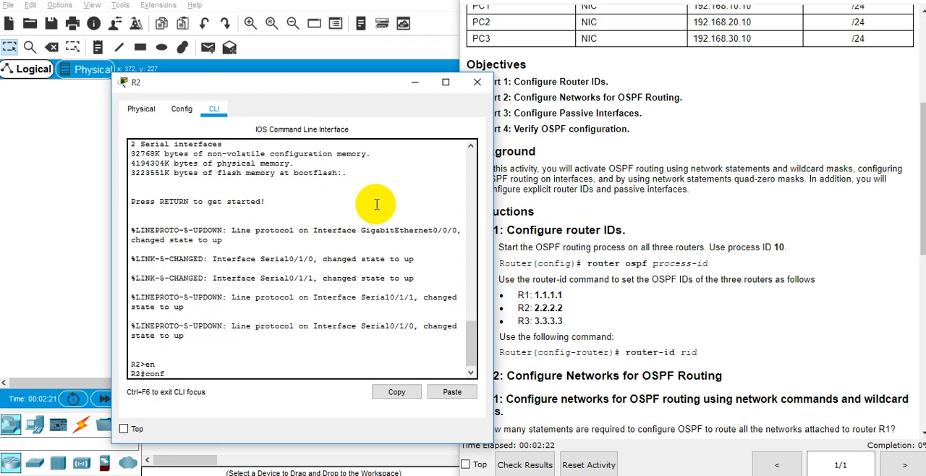
key(Return)
Disable DNS lookup on R2 with the command no ip domain-lookup.
text(no ip-)
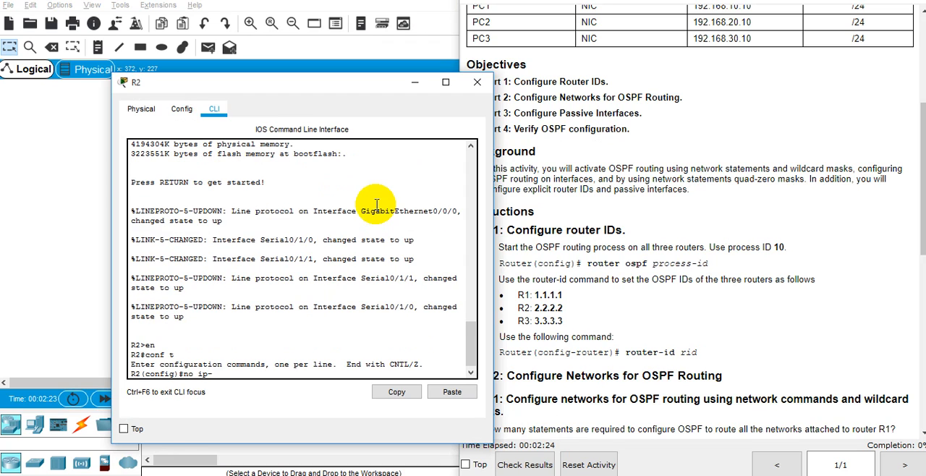
text(domain)
key(Tab)
text(lo)
key(Tab)
key(BackSpace)
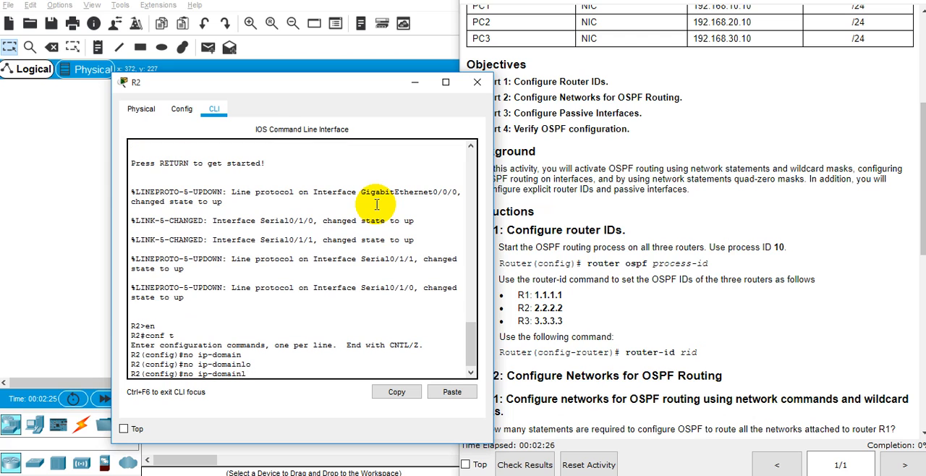
key(BackSpace)
key(BackSpace)
key(BackSpace)
key(BackSpace)
key(BackSpace)
key(BackSpace)
text(domain)
key(Tab)
text(-lo)
key(Tab)
key(Return)
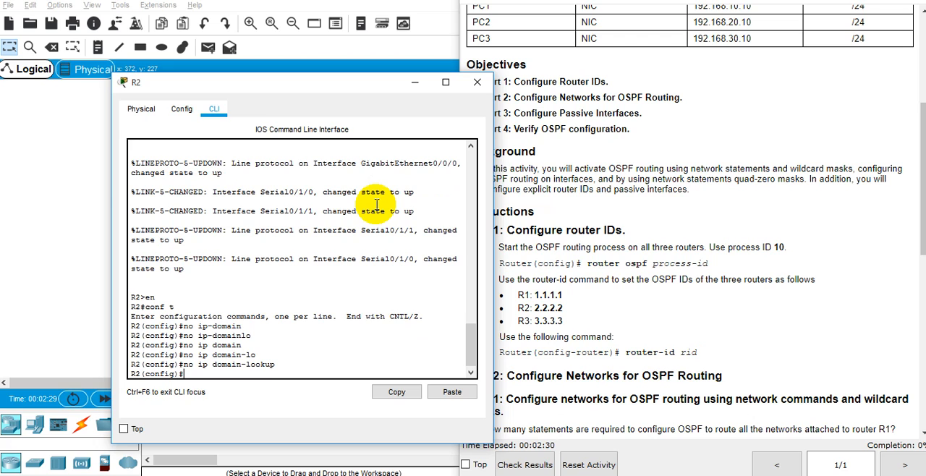
Start the OSPF routing process on R2 with process ID 10.
text(router)
key(Tab)
text(osp)
key(Tab)
text(10)
key(Return)
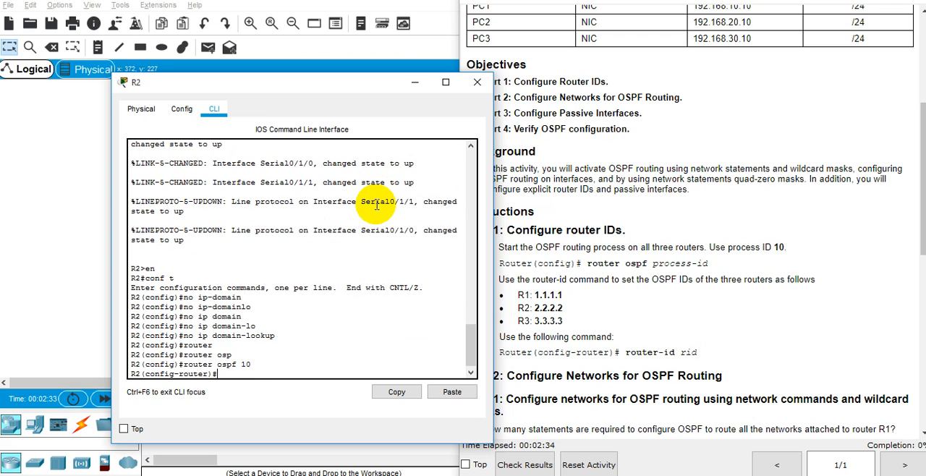
Set R2's OSPF router ID to 2.2.2.2.
text(router)
key(Tab)
text(-id )
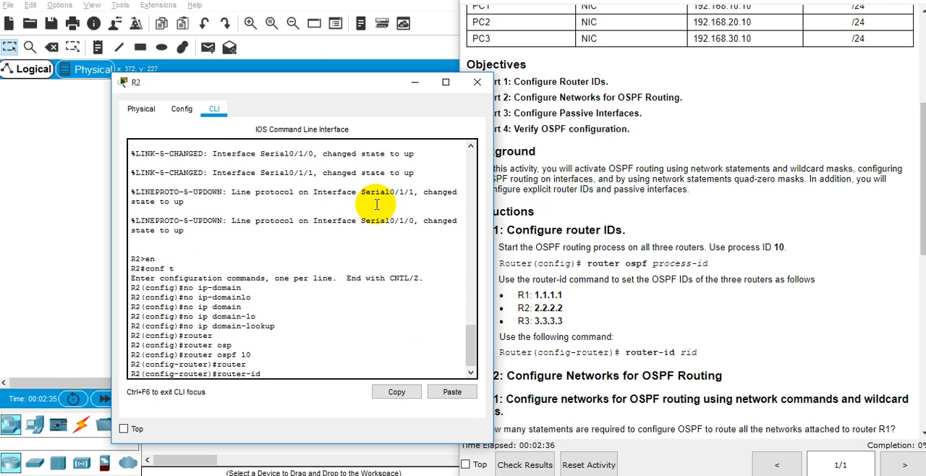
text(2.2.2.2)
key(Return)
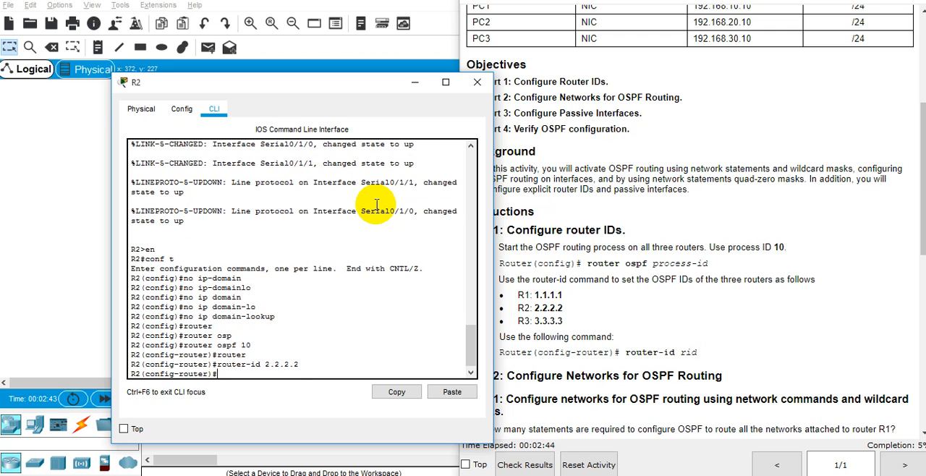
Save R2's running configuration from router configuration mode with do wr mem.
text(wr mem)
key(Return)
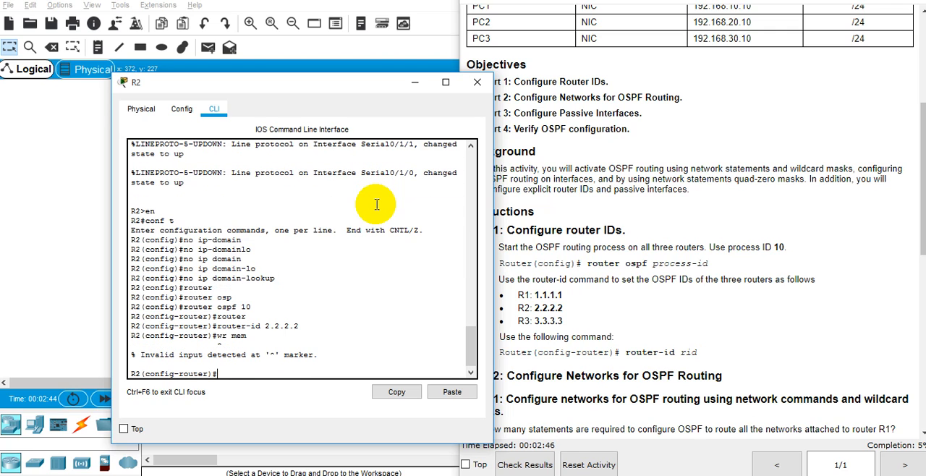
text(do wr mem)
key(Return)
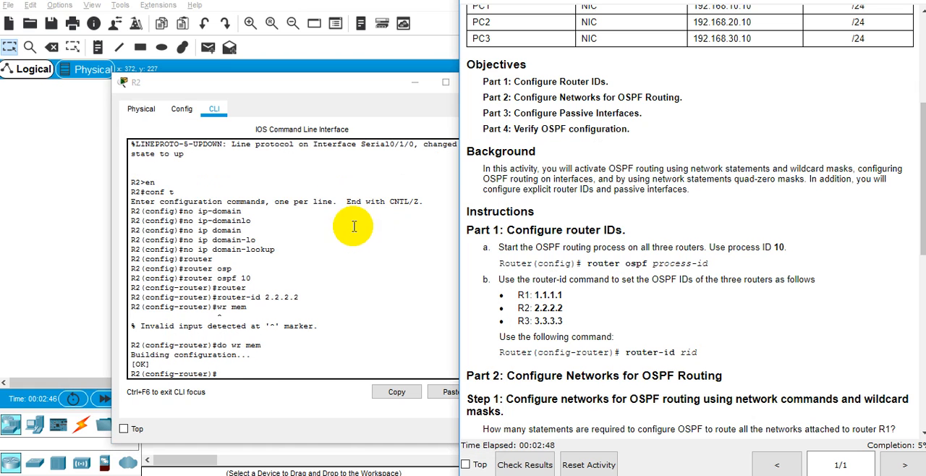
Open router R3's command line beside the activity instructions and enter global configuration mode.
click(6, 280)
click(402, 233)
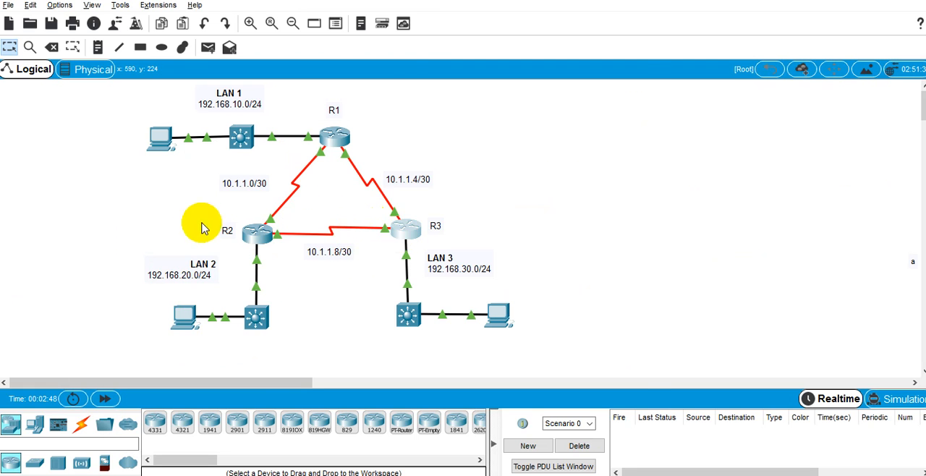
drag(409, 57, 270, 77)
key(alt+Tab)
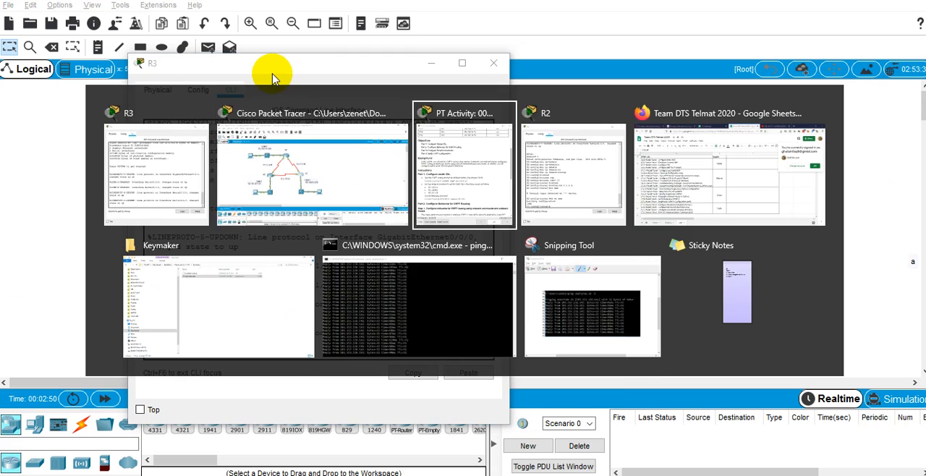
click(312, 209)
key(Return)
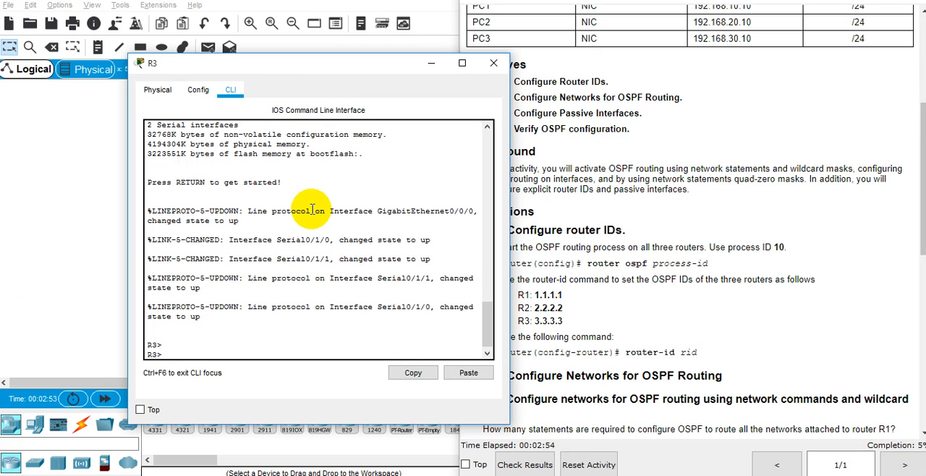
text(en)
key(Return)
text(conf t)
key(Return)
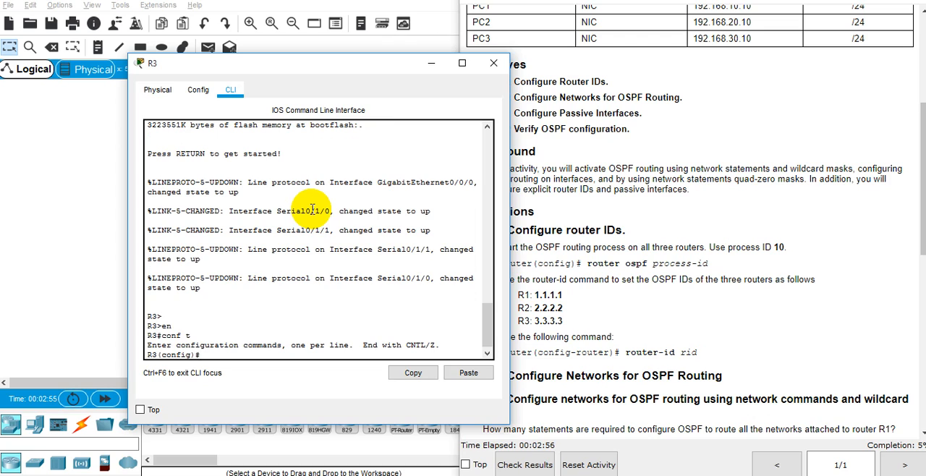
Disable DNS lookup on R3 with the command no ip domain-lookup.
text(no ip-)
key(BackSpace)
text(domin)
key(BackSpace)
key(BackSpace)
text(ainl)
text(lo)
key(Tab)
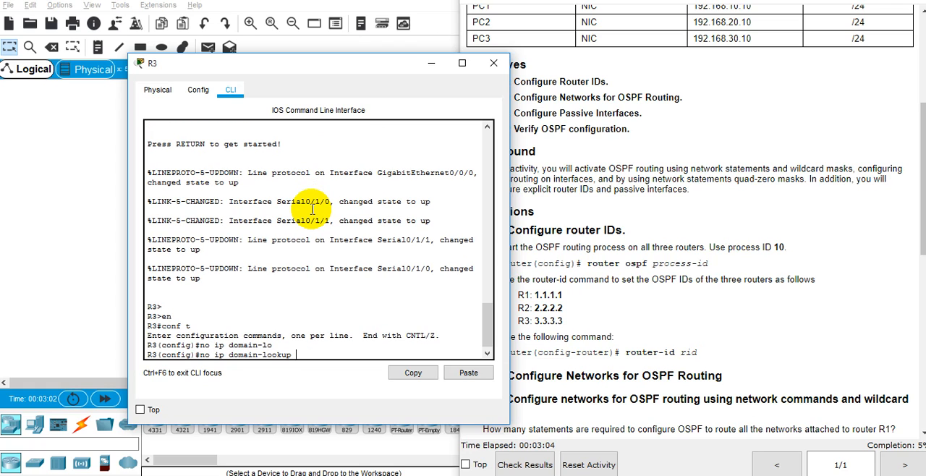
key(Return)
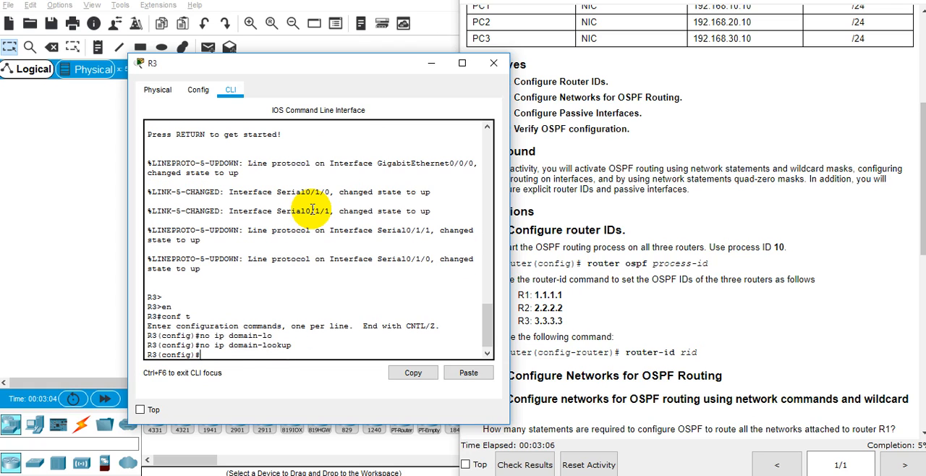
Start the OSPF routing process on R3 with process ID 10.
text(osp)
key(Tab)
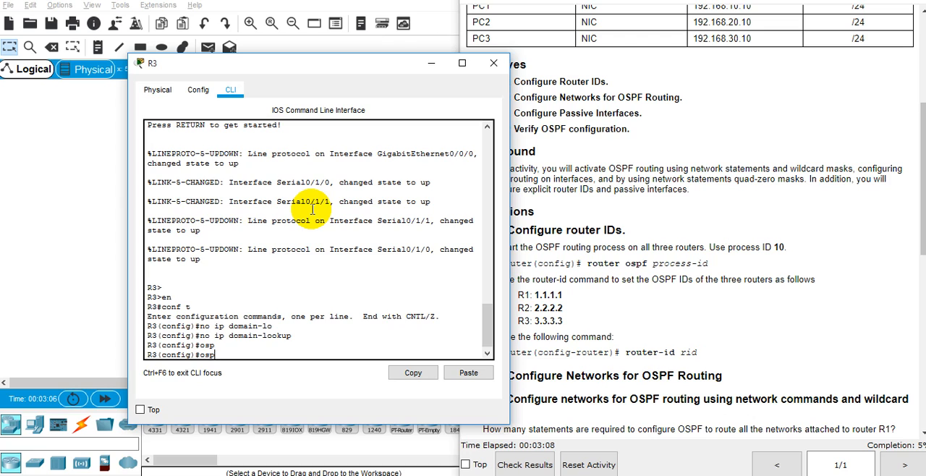
key(BackSpace)
text(router)
key(Tab)
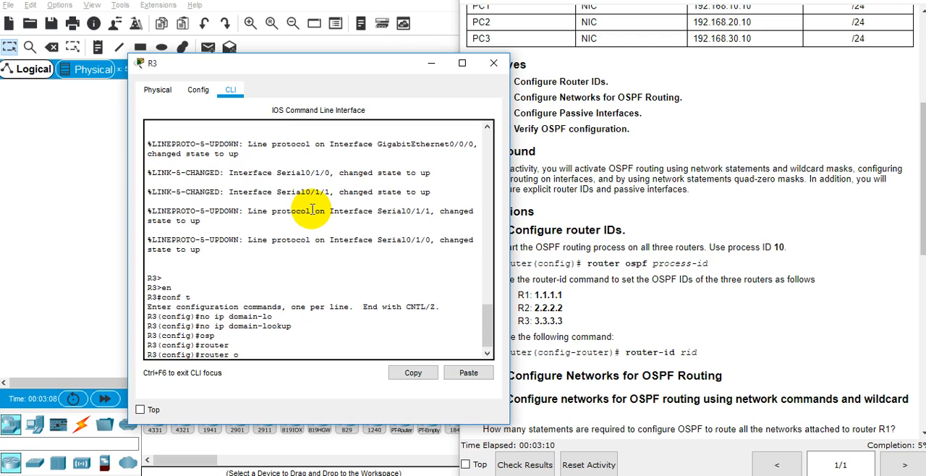
text(osp)
key(Tab)
text(10)
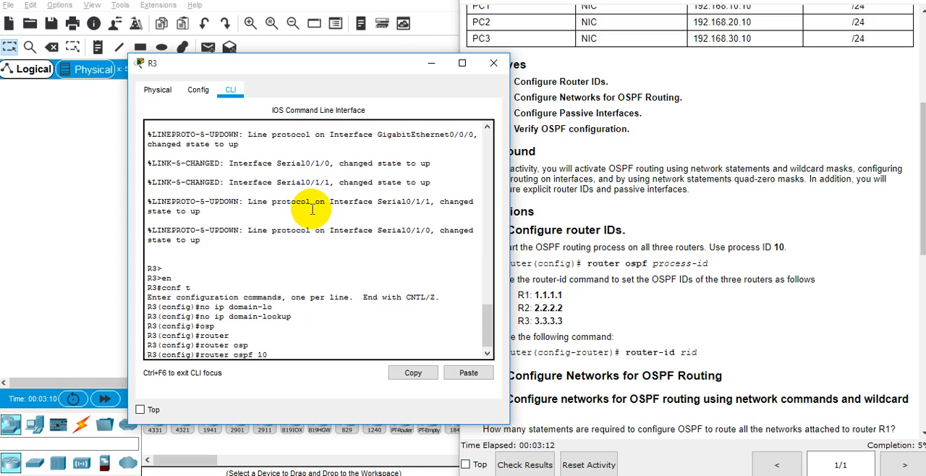
key(Return)
Set R3's OSPF router ID to 3.3.3.3.
text(router)#rout)
key(Tab)
text(3)
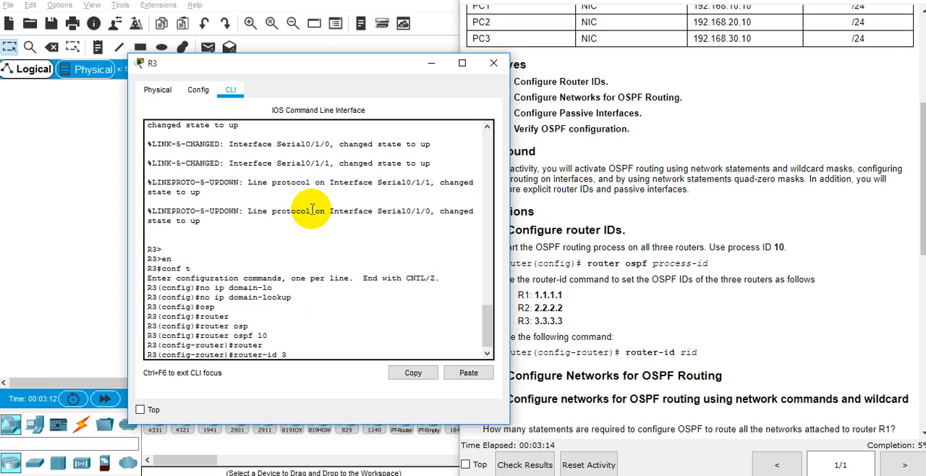
text(.3.3.3)
key(Return)
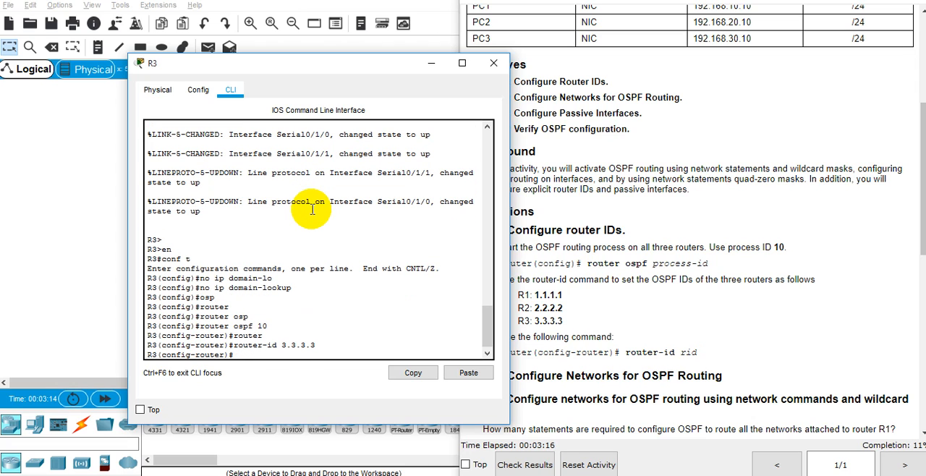
Leave configuration mode on R3, save its configuration with wr mem, and put its window away.
text(end)
key(Return)
text(wr mem)
key(Return)
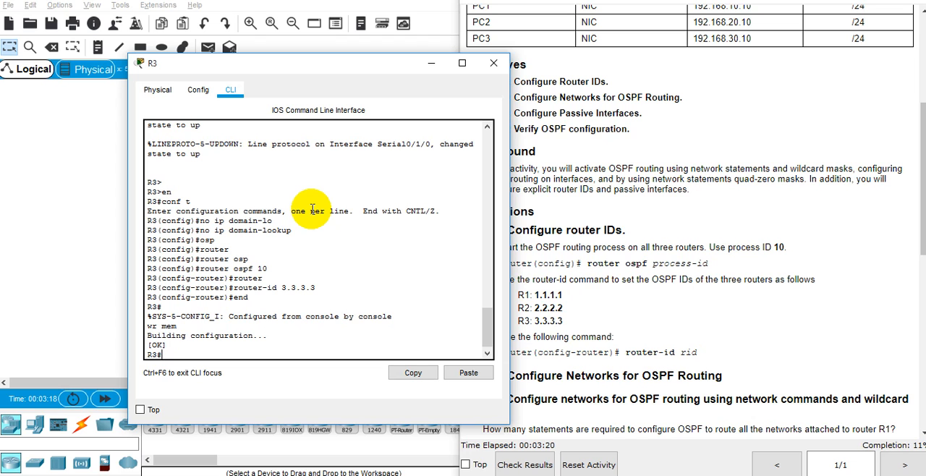
click(434, 62)
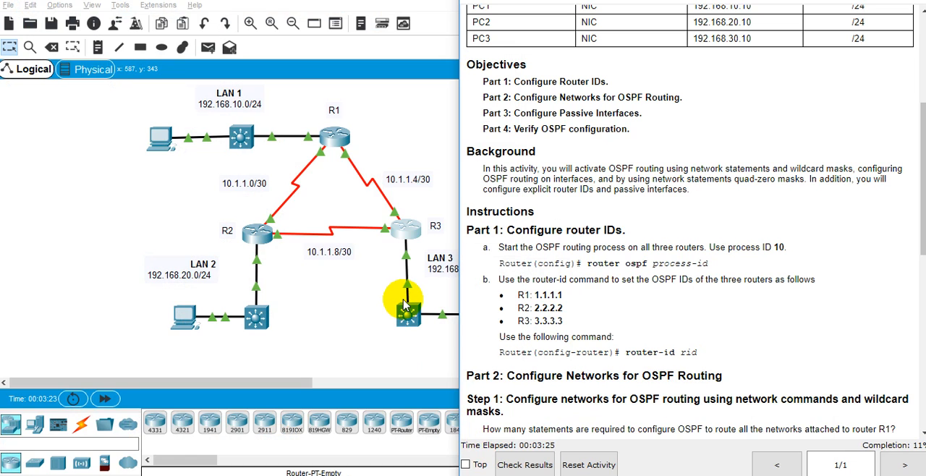
Open router R1's command line beside the activity instructions and enter global configuration mode.
click(335, 136)
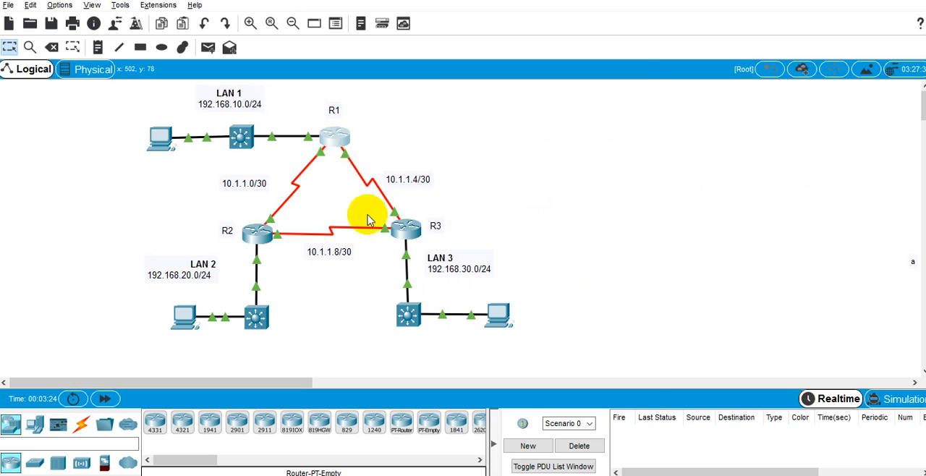
drag(426, 49, 306, 81)
key(alt+Tab)
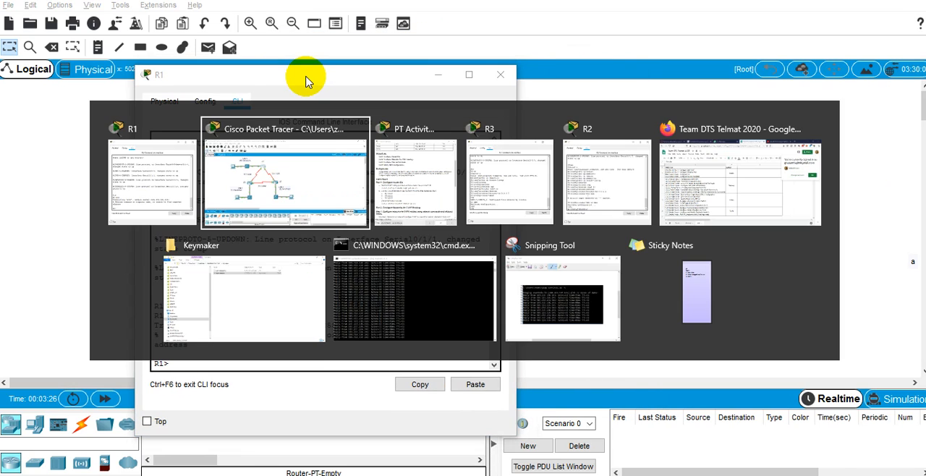
key(Return)
text(en)
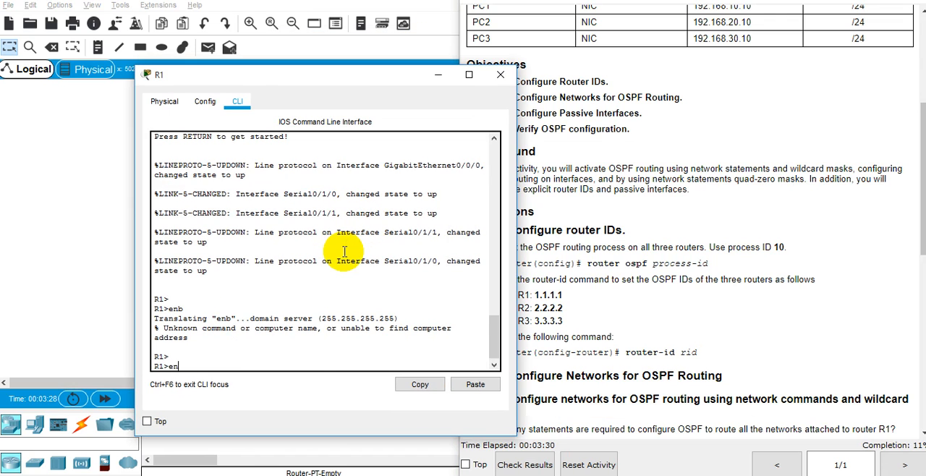
key(Return)
text(conf t)
key(Return)
Start the OSPF routing process on R1 with process ID 10.
text(route)
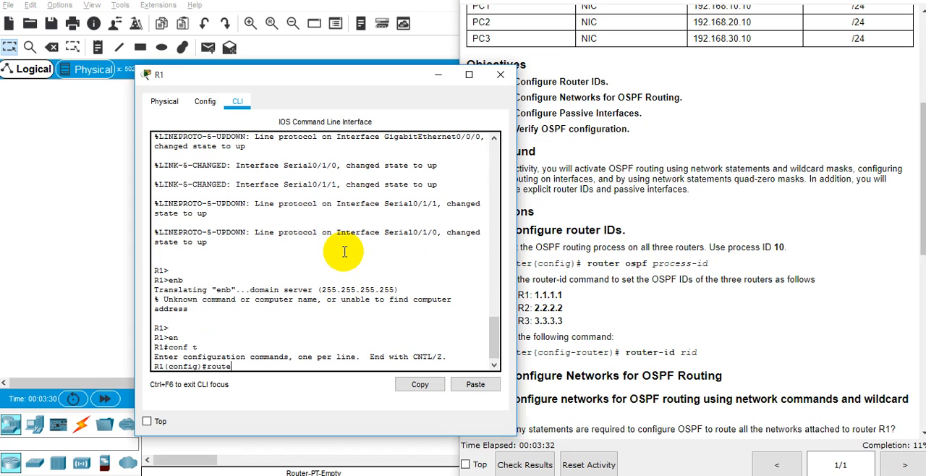
key(BackSpace)
key(BackSpace)
key(BackSpace)
key(BackSpace)
key(BackSpace)
text(router)
key(Tab)
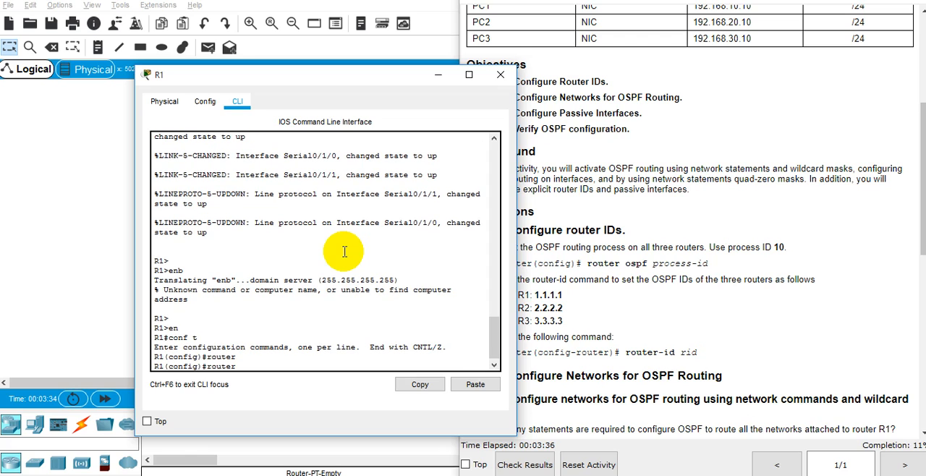
text(ospf)
key(Tab)
text(10)
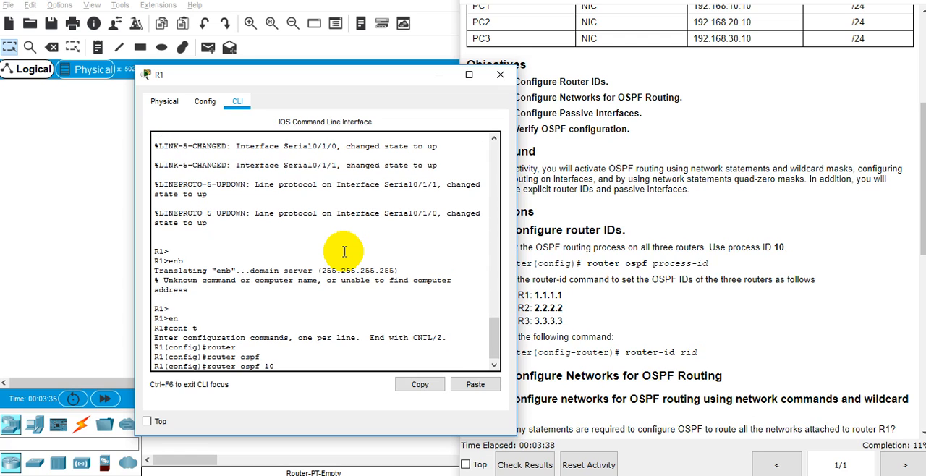
key(Return)
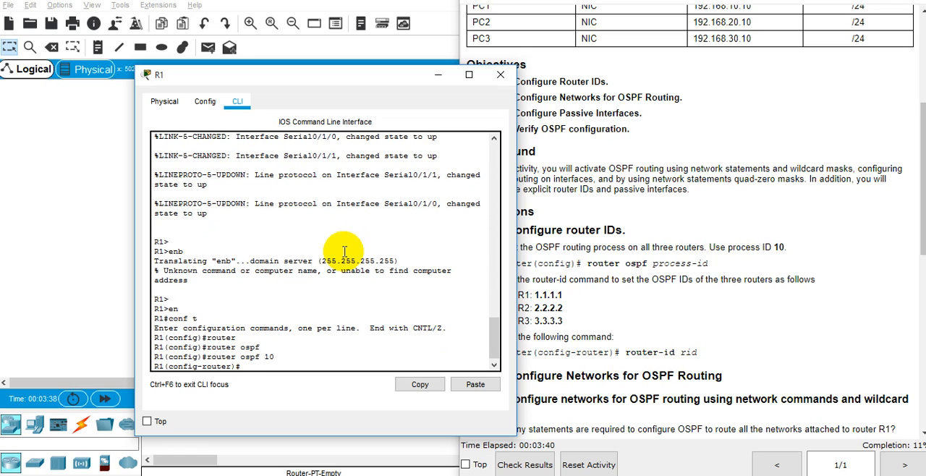
Set R1's OSPF router ID to 1.1.1.1.
text(router)
key(Tab)
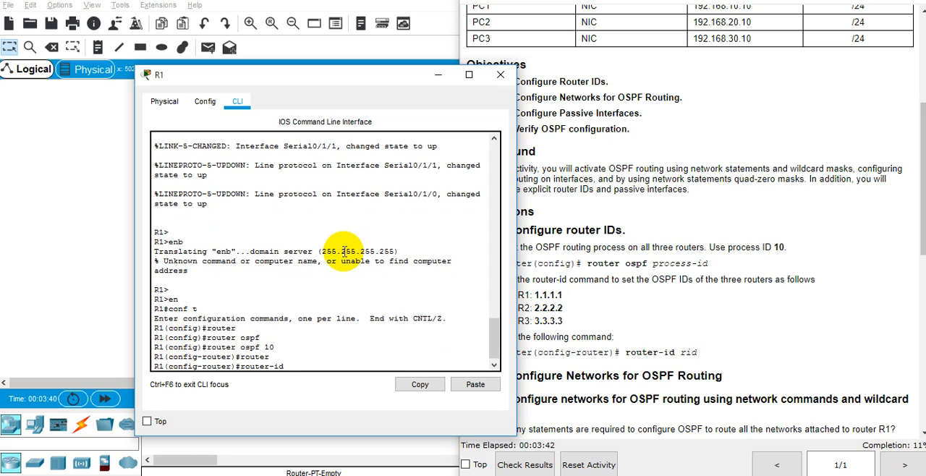
text(1.1.1.1)
key(Return)
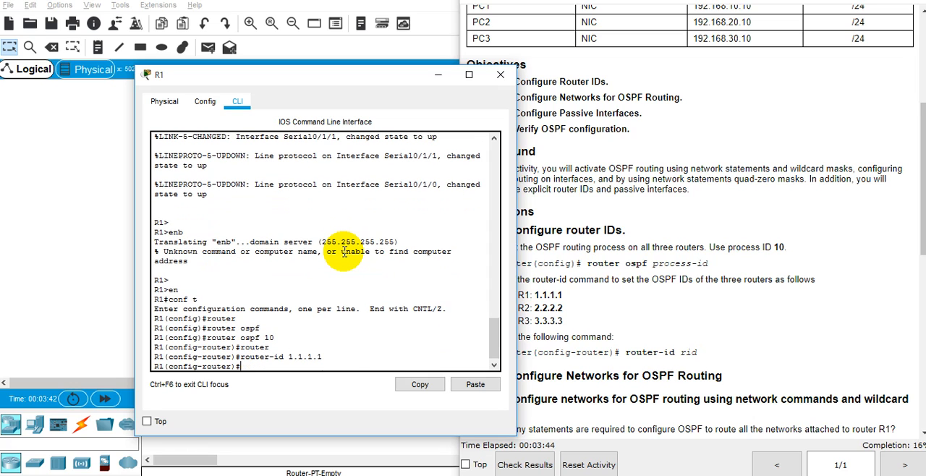
Leave configuration mode on R1 and save its configuration with wr mem.
text(end)
key(Return)
text(wr mem)
key(Return)
key(Return)
key(Return)
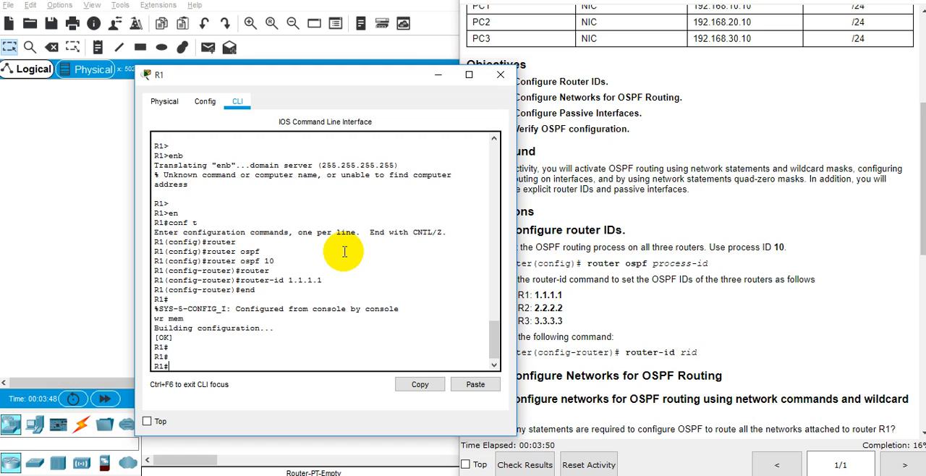
Run show ip ospf on R1 and check the routing process number and router ID.
text(show ip osp)
key(Tab)
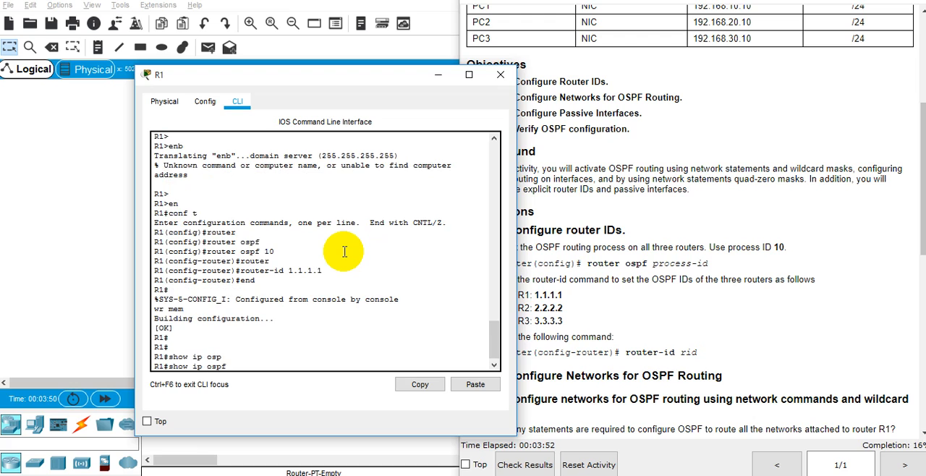
key(Return)
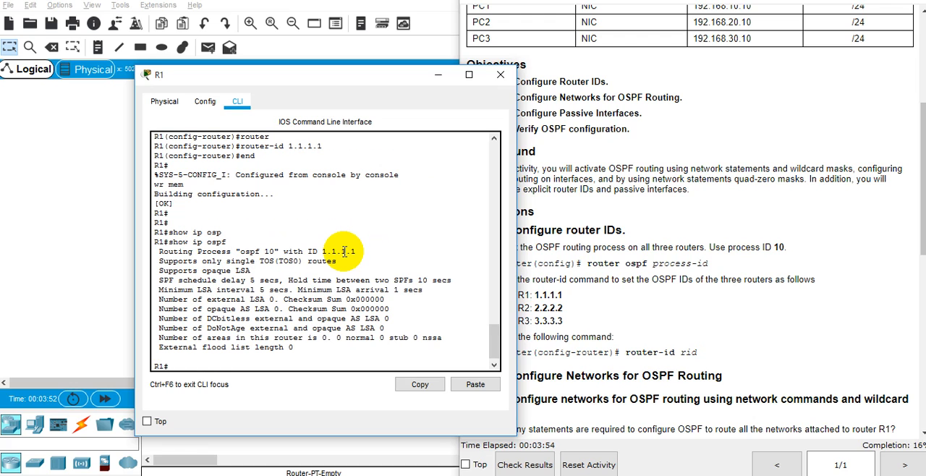
double_click(268, 251)
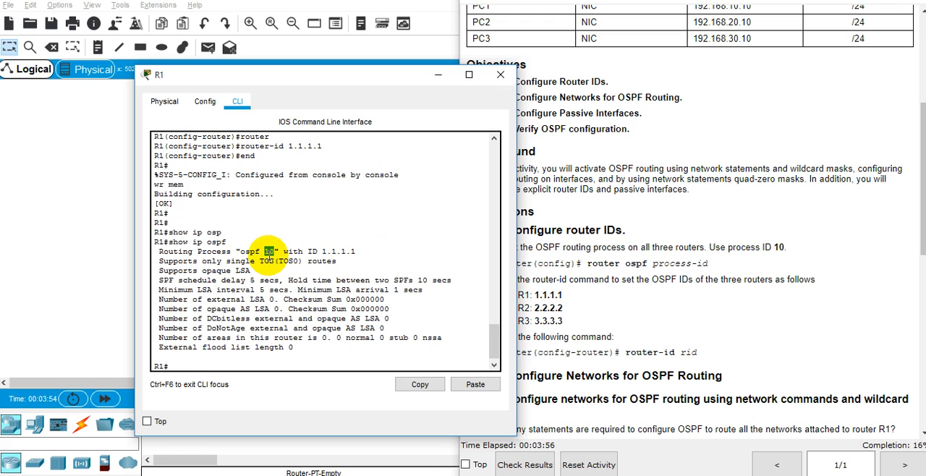
double_click(339, 254)
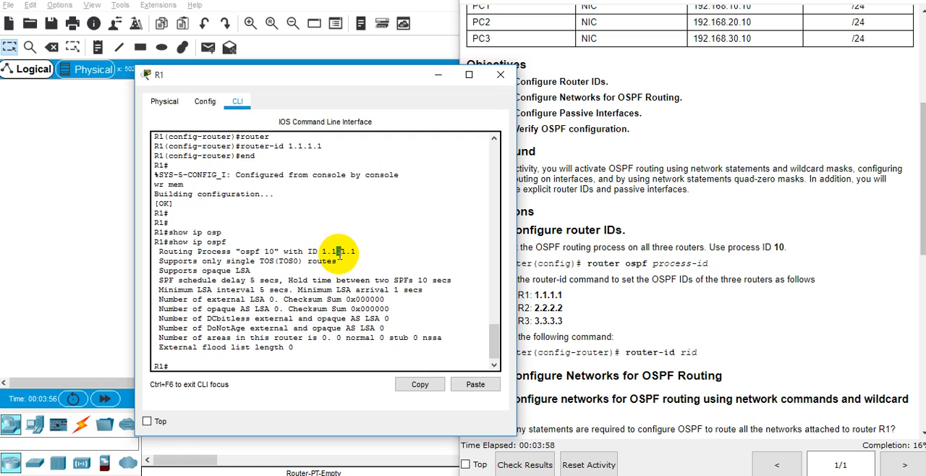
triple_click(340, 253)
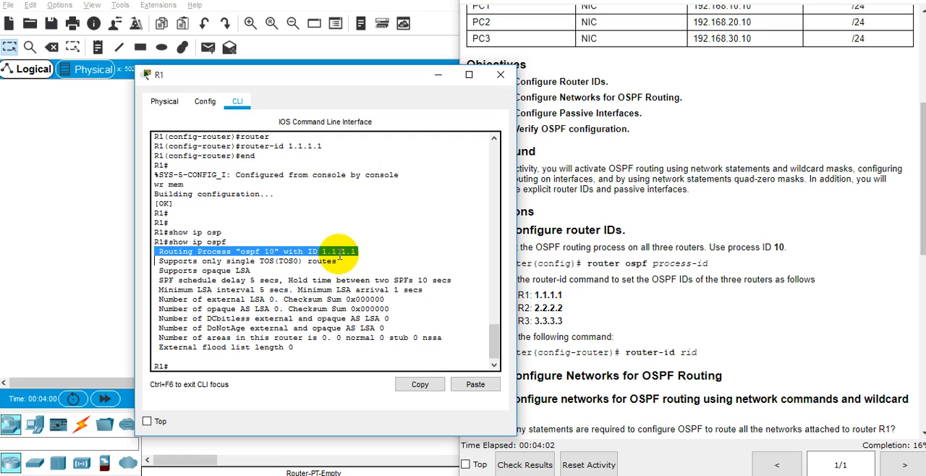
Read Part 2, Step 1 of the instructions, including the question on how many network statements R1 requires.
click(574, 210)
scroll(626, 203, down, 3)
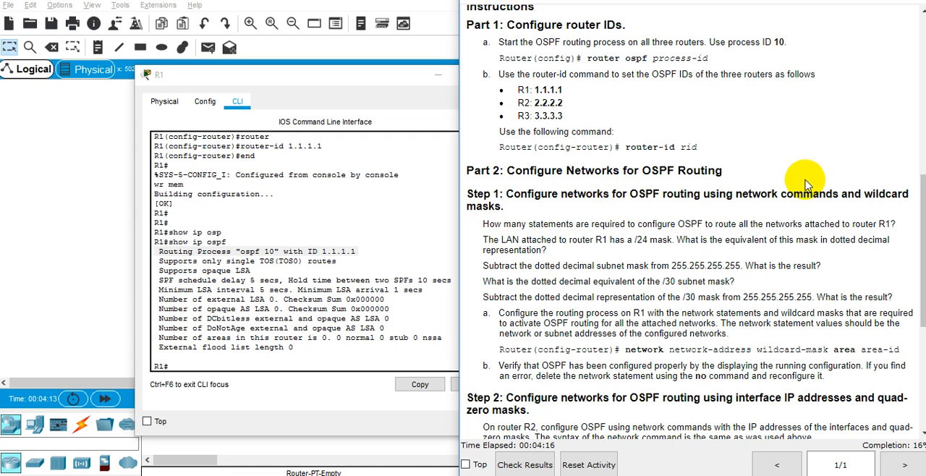
double_click(785, 195)
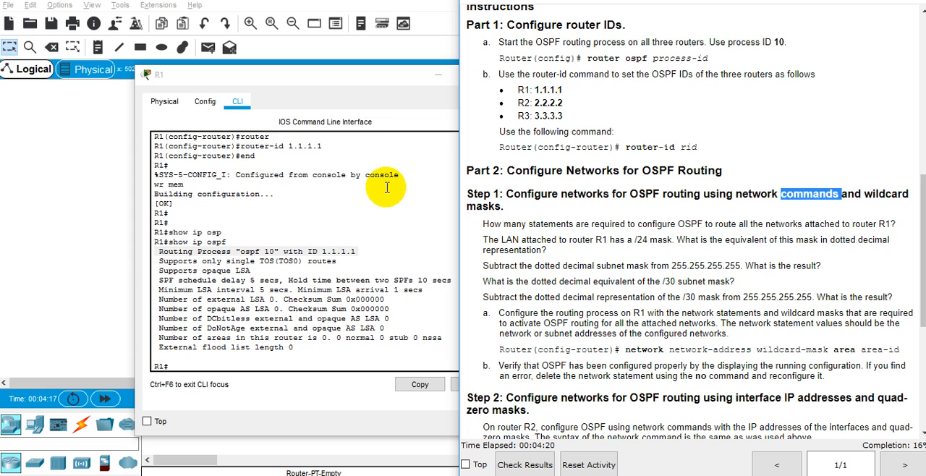
triple_click(536, 224)
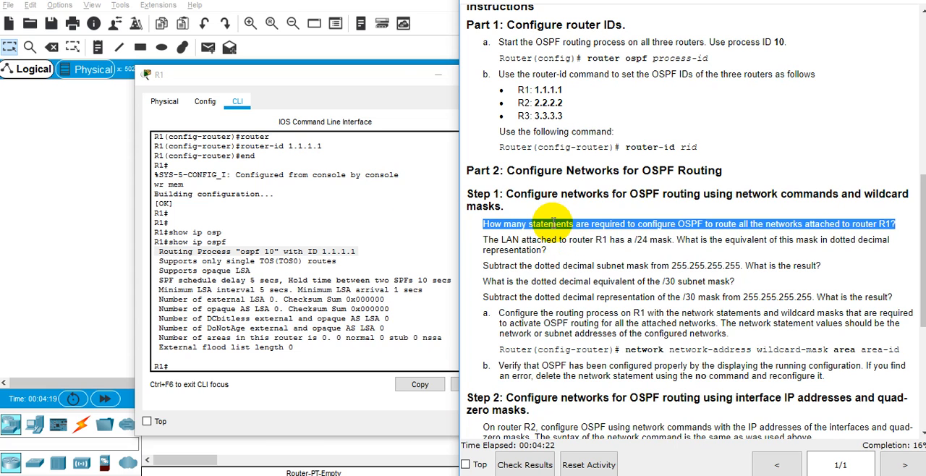
click(561, 226)
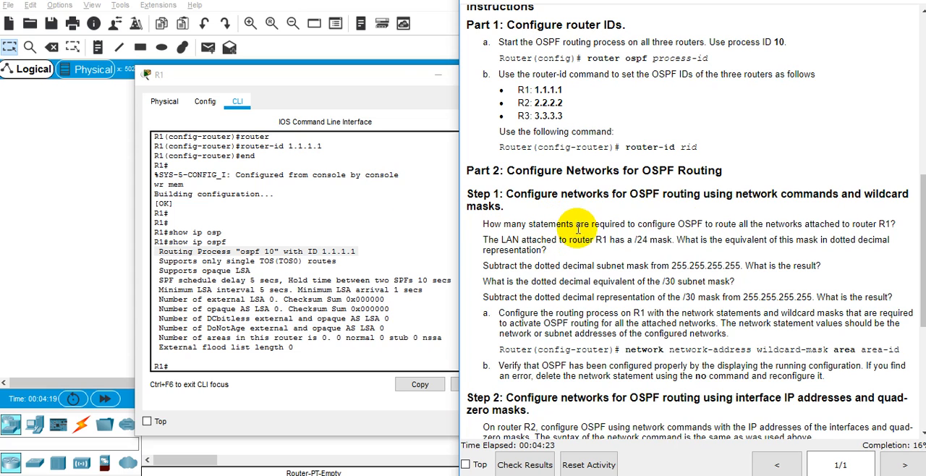
List R1's interfaces with show ip int brief, with the window moved and widened enough to read each row on one line.
click(416, 75)
drag(344, 82, 275, 33)
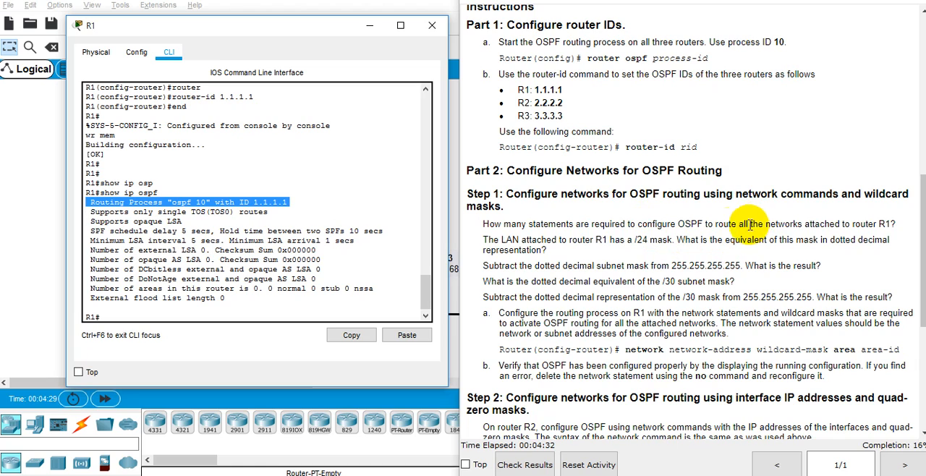
click(326, 259)
text(s)
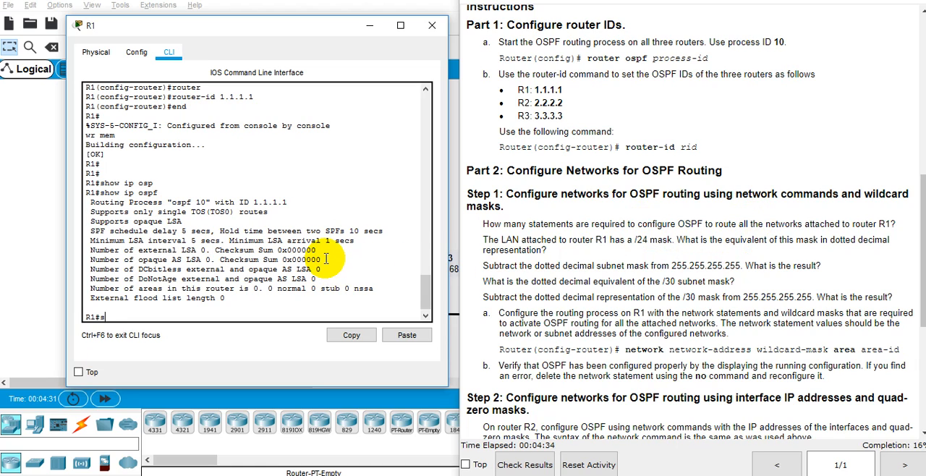
text(how i)
key(BackSpace)
key(BackSpace)
text(rief)
key(Return)
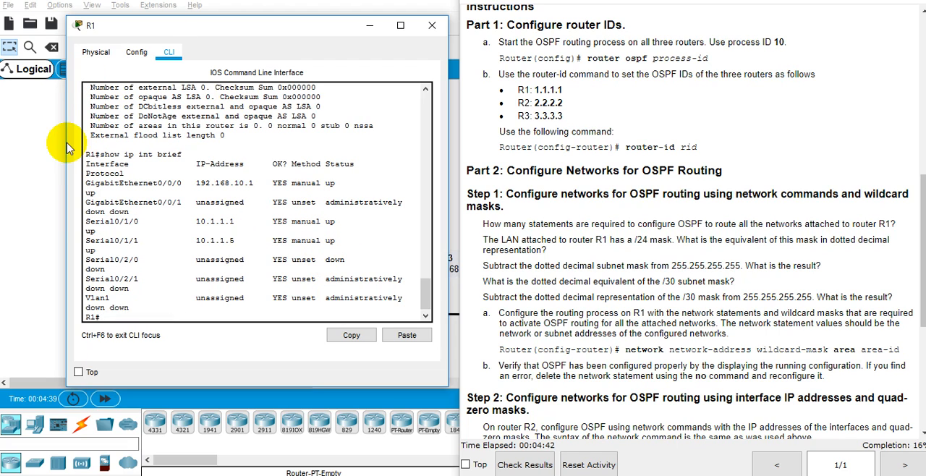
drag(65, 142, 3, 155)
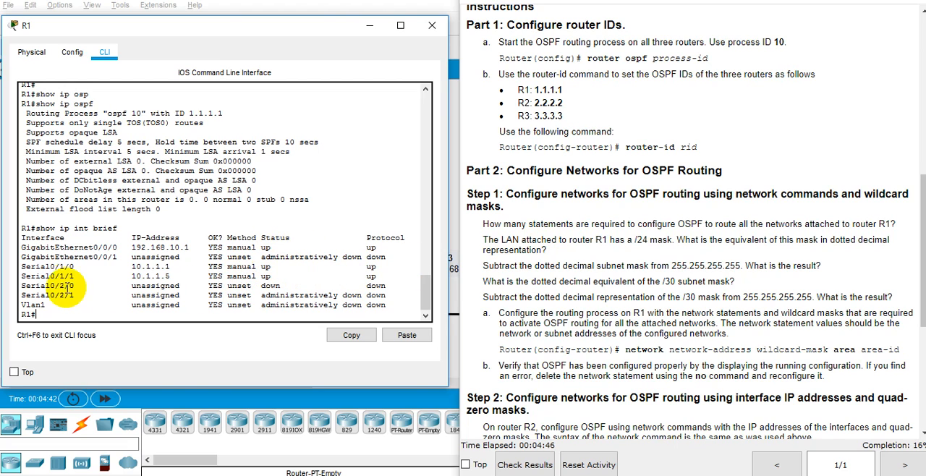
Open a new Notepad document and write the answer "2 network statement" and "atau 3 network" on two lines.
key(super+r)
text(notepad)
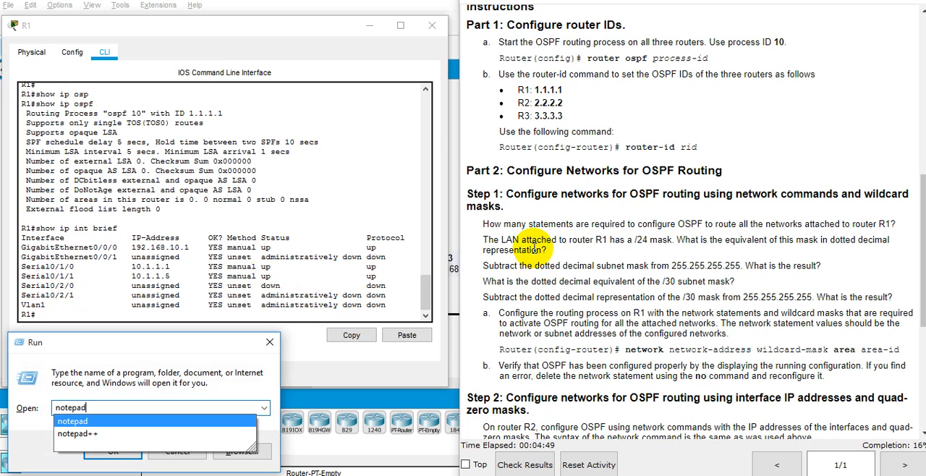
key(Return)
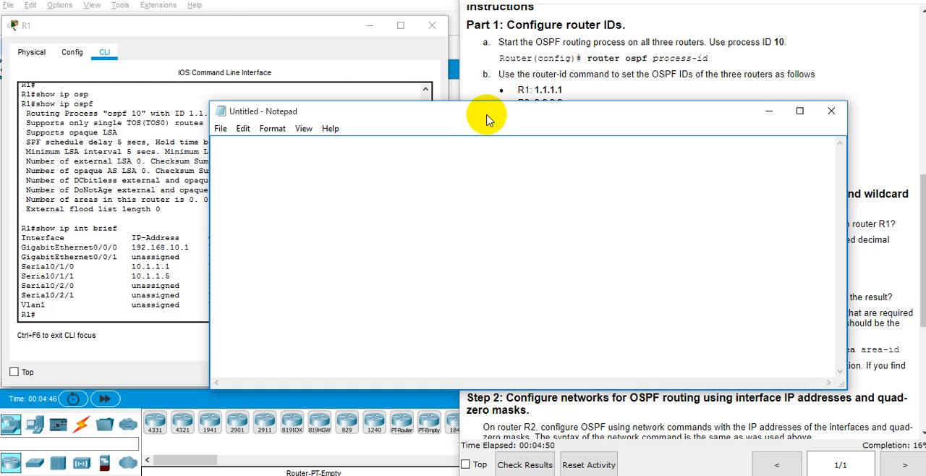
drag(430, 116, 669, 182)
text(2)
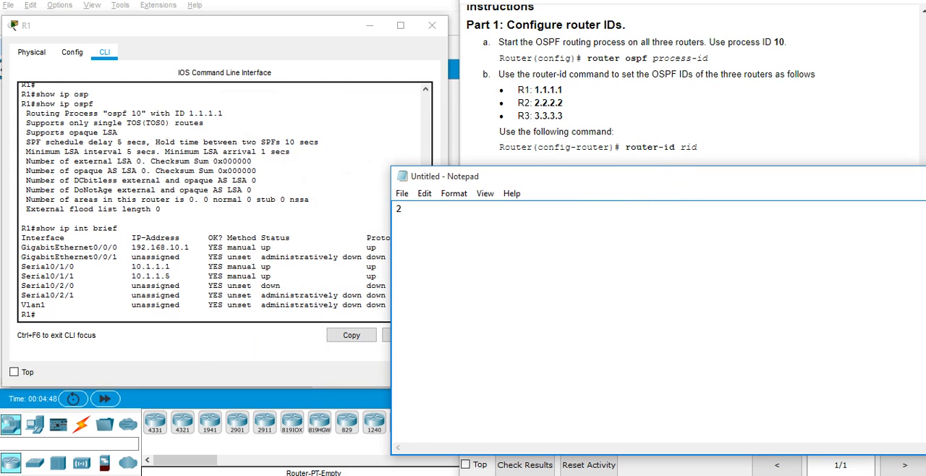
text( network statement atau )
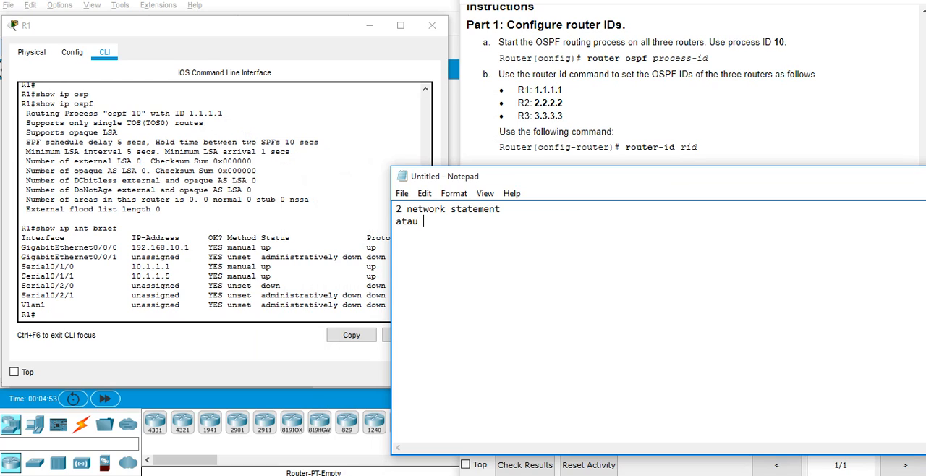
text(3 network)
key(Return)
Start a numbered network list in the notes with "1. 192.168.10.1", below a blank line.
text(1 192.)
key(BackSpace)
key(BackSpace)
key(BackSpace)
text(192)
key(BackSpace)
key(BackSpace)
key(BackSpace)
text(192)
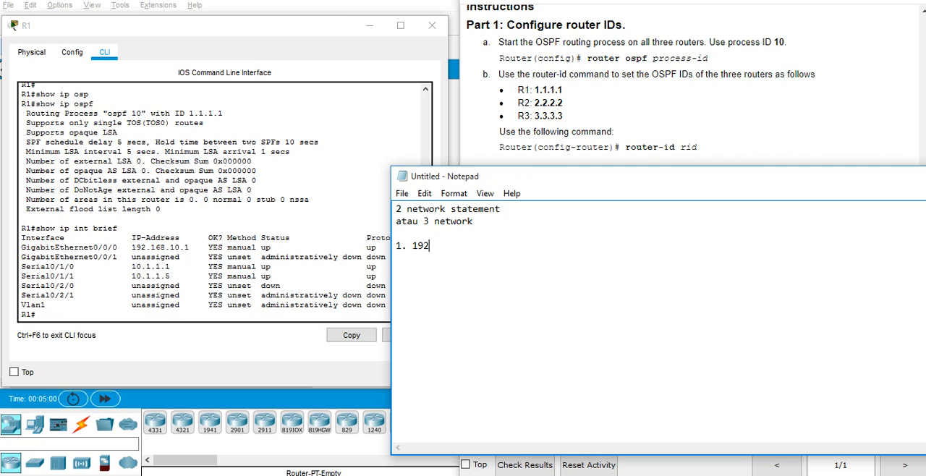
text(.168)
text(.10.1)
key(Return)
Add the second list item "2. 10.1.1.1 & 10.1.1.5" to the notes.
text(2. 10.1.1.1)
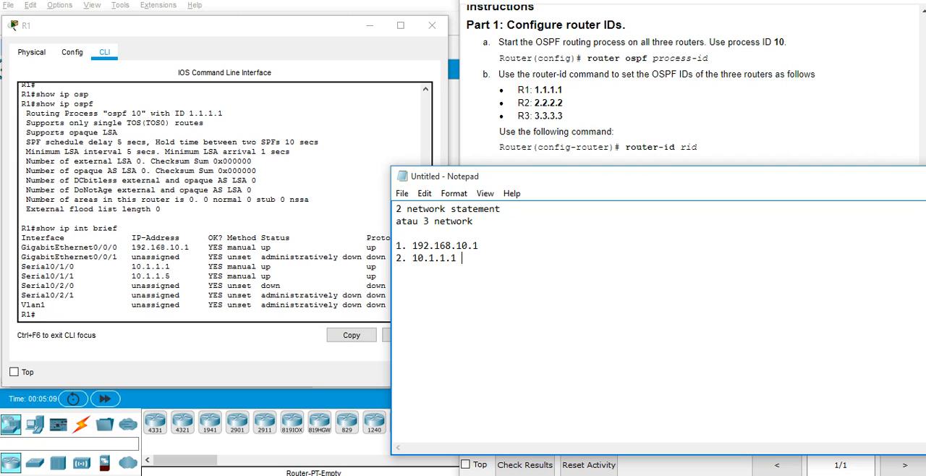
text(& 10.1.1.5)
key(Return)
Add the lines "atau" and "kita bisa 3 3nya" below the numbered list.
text(atau )
text(kita )
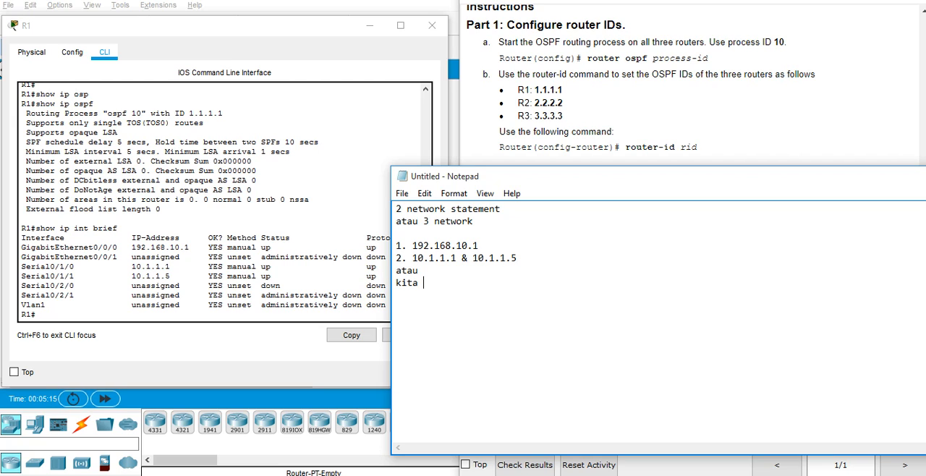
text(bisa 3 3nya)
Copy the two numbered network lines and paste them below "kita bisa 3 3nya".
key(Up)
key(shift+Down)
key(shift+Down)
key(ctrl+c)
key(Down)
key(Down)
key(ctrl+v)
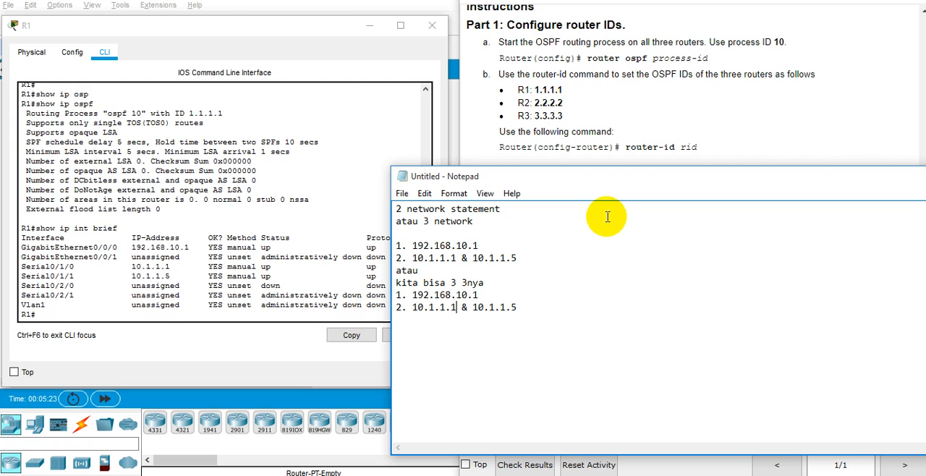
Split the copied second item into "2. 10.1.1.1" and a separate item 3 for 10.1.1.5, removing the ampersand.
key(Return)
key(Delete)
key(BackSpace)
key(BackSpace)
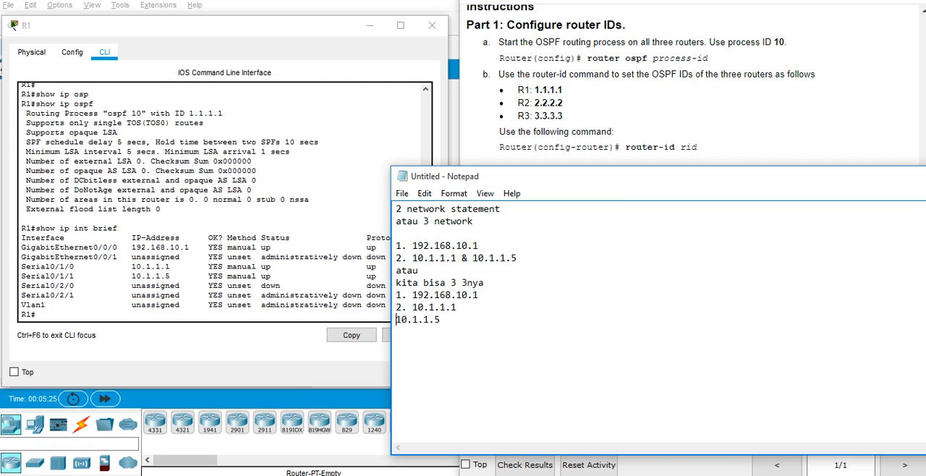
text(3.)
Switch from the notes back to the R1 command line and activity instructions in Packet Tracer.
key(alt+Tab)
key(alt+Tab)
key(Tab)
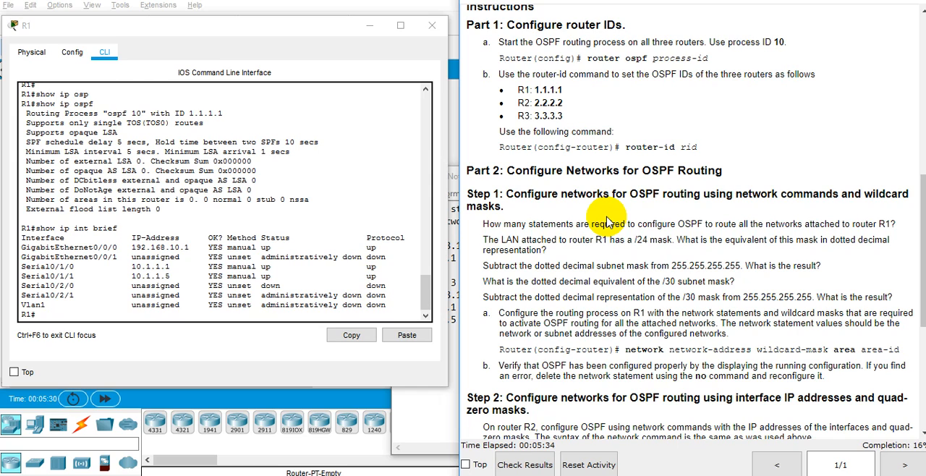
Examine the Part 2 mask questions, R1's interface addresses and the subnet masks of R1's interfaces in the Addressing Table.
double_click(579, 279)
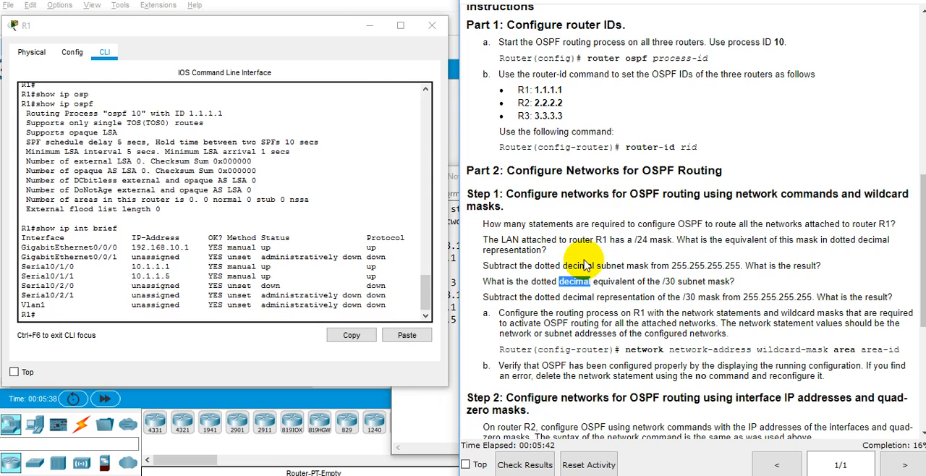
click(187, 239)
triple_click(187, 247)
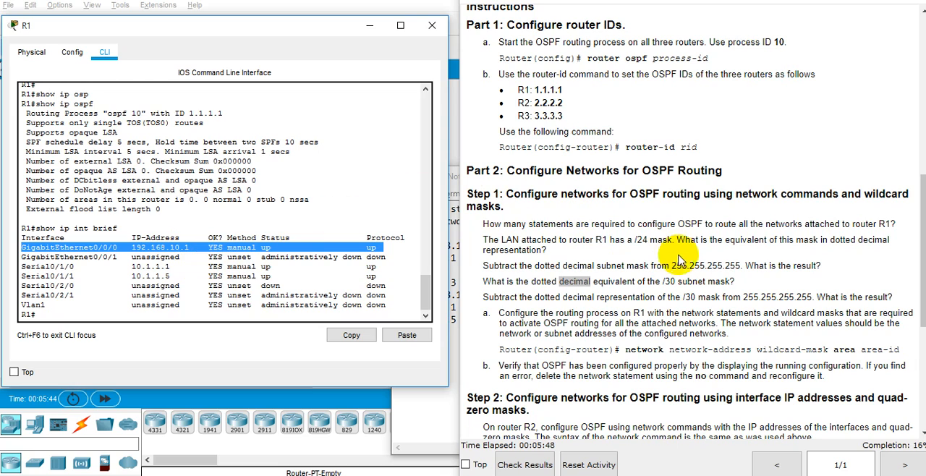
drag(687, 266, 741, 266)
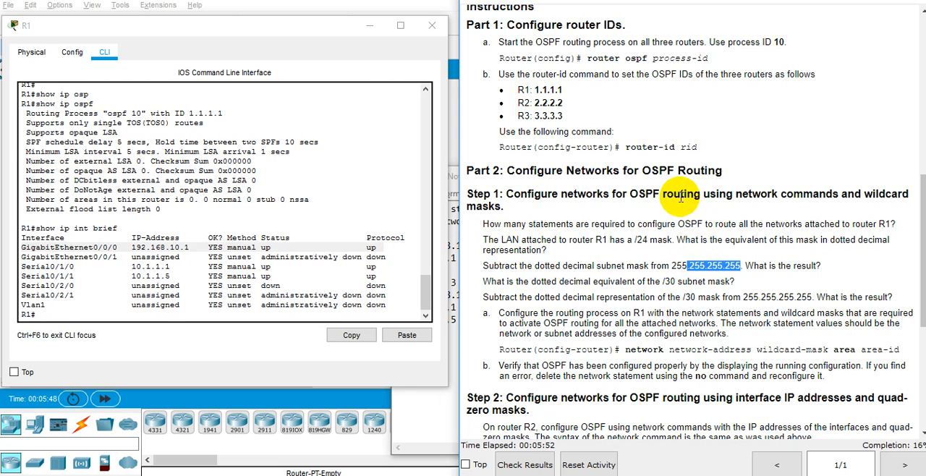
click(362, 134)
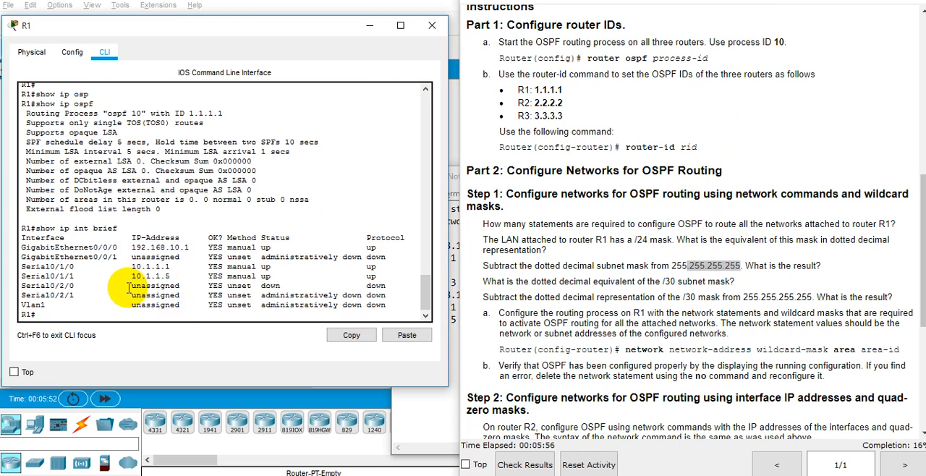
text(show)
click(669, 253)
scroll(669, 253, up, 10)
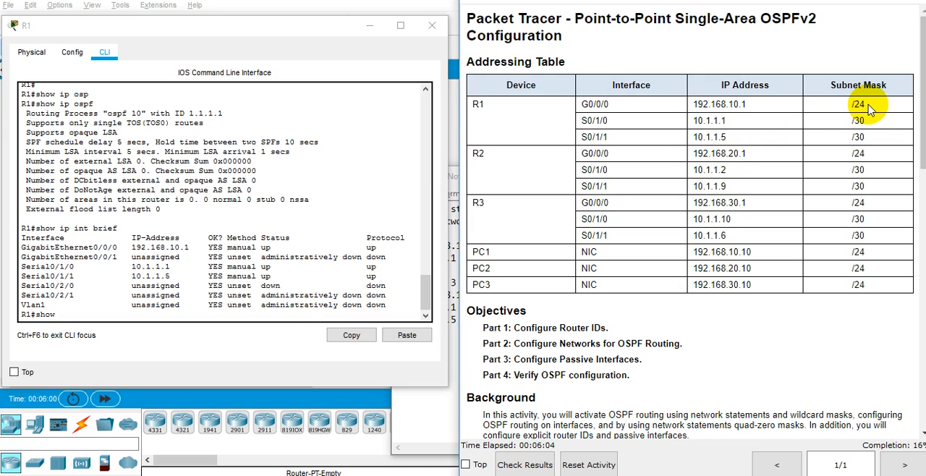
drag(872, 138, 849, 123)
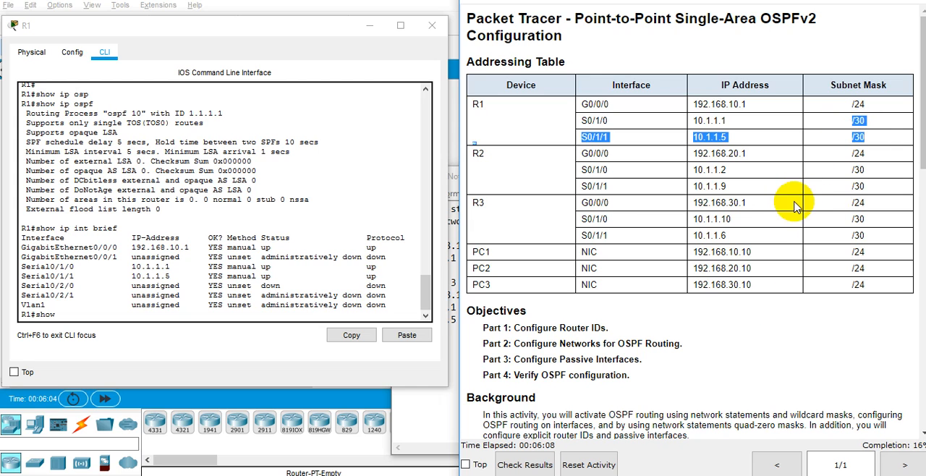
Switch to the Notepad notes and add blank lines below item "3. 10.1.1.5".
key(alt+Tab)
key(alt+Tab)
key(alt+Tab)
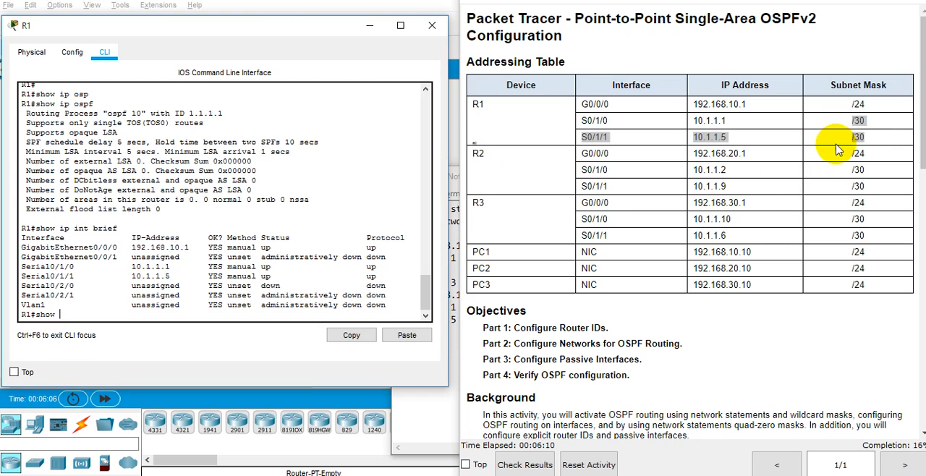
key(alt+Tab)
key(alt+Tab)
key(alt+Tab)
key(Tab)
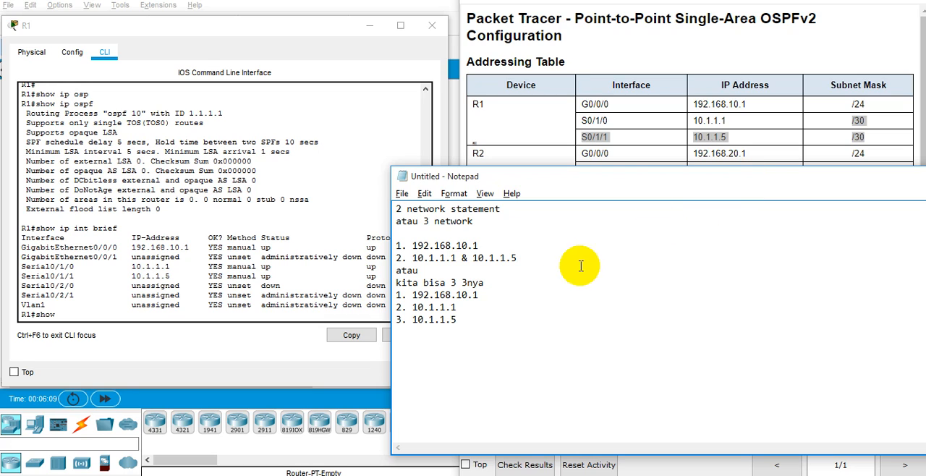
click(414, 319)
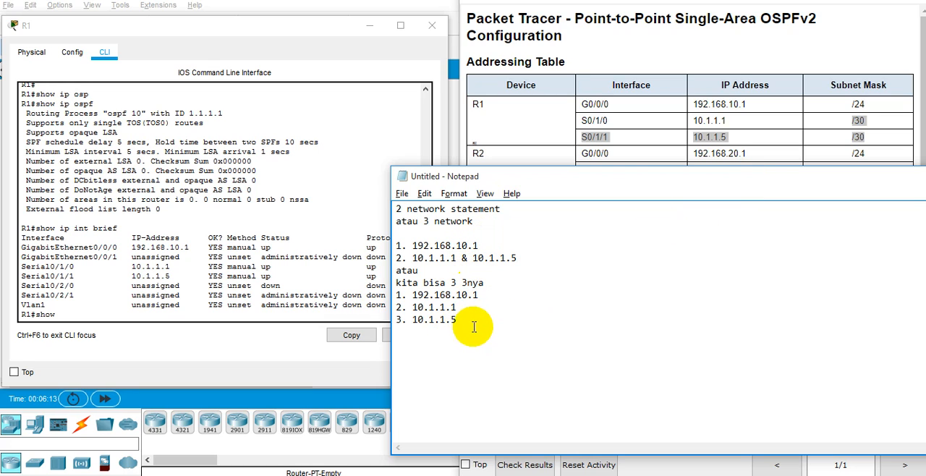
drag(479, 326, 380, 256)
click(514, 322)
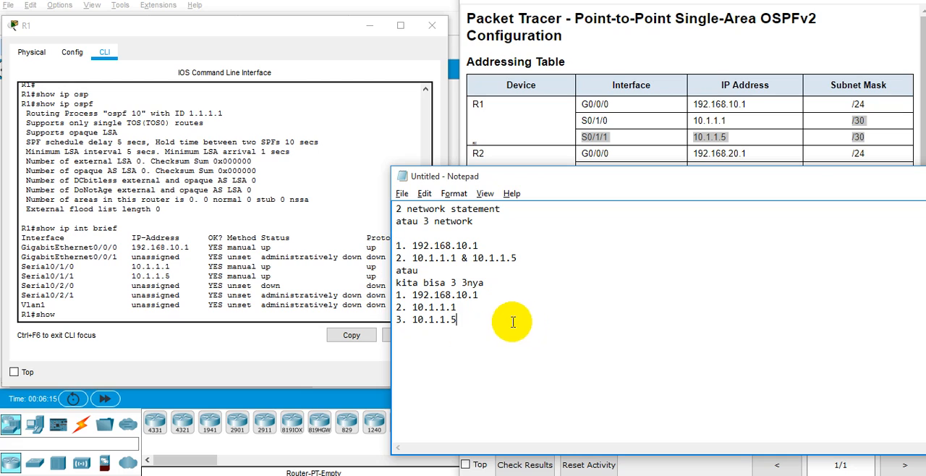
key(Return)
key(Return)
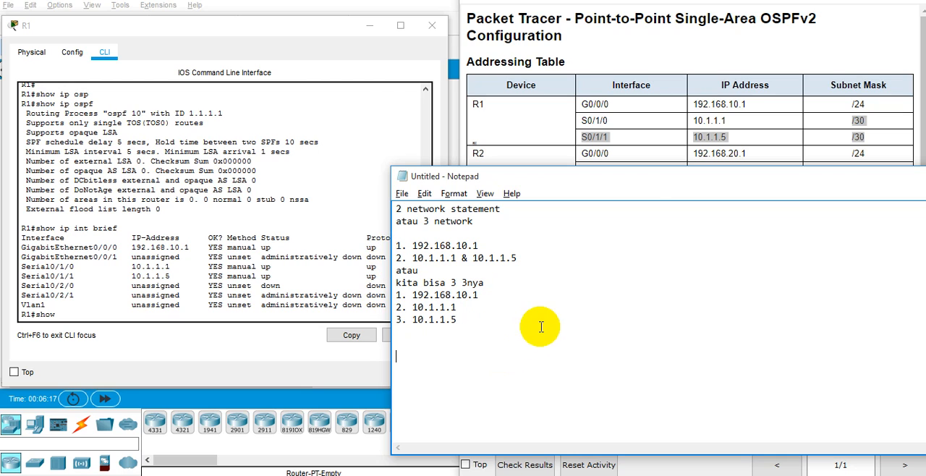
Start a new numbered list in the notes with R1's S0/1/0 address, 10.1.1.1, copied from the Addressing Table.
click(707, 139)
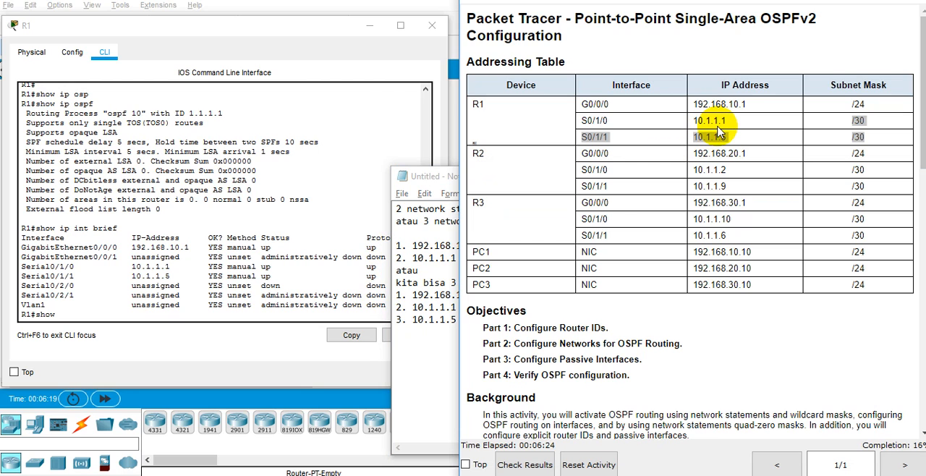
double_click(709, 120)
key(ctrl+c)
key(alt+Tab)
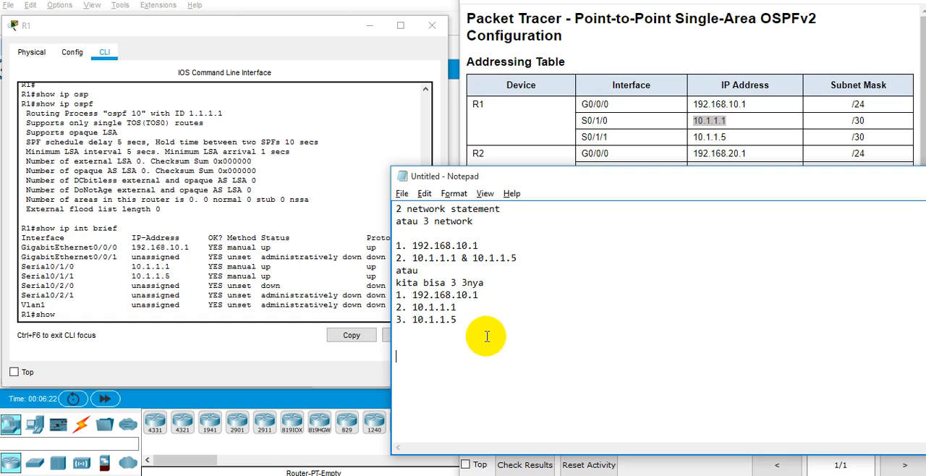
text(.)
key(ctrl+v)
key(Return)
key(Return)
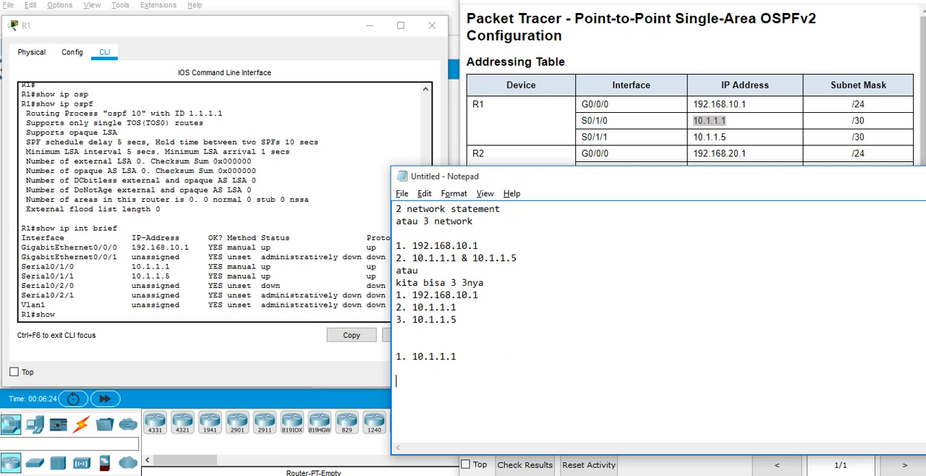
Add R1's S0/1/1 address, 10.1.1.5, from the Addressing Table as item 2 of the new list.
text(2.)
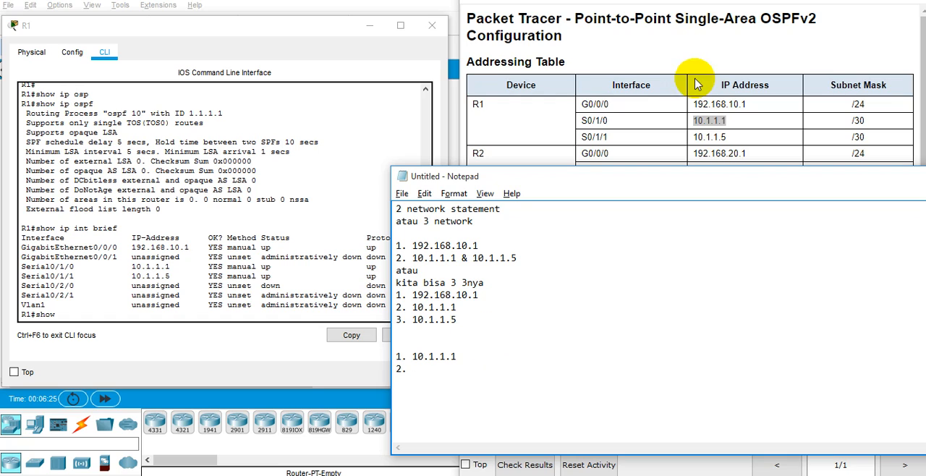
click(709, 140)
double_click(709, 138)
key(ctrl+c)
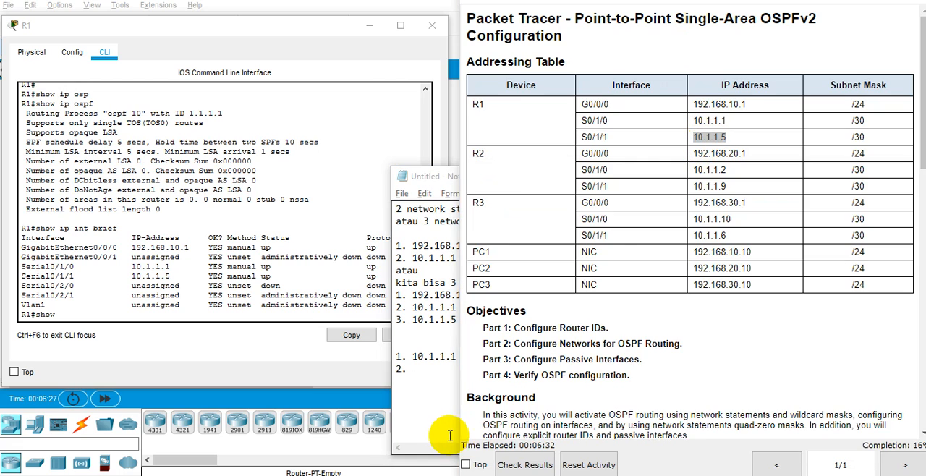
click(459, 398)
key(ctrl+v)
key(Return)
key(Return)
Add R1's G0/0/0 address, 192.168.10.1, from the Addressing Table as item 3 of the new list.
text(3.)
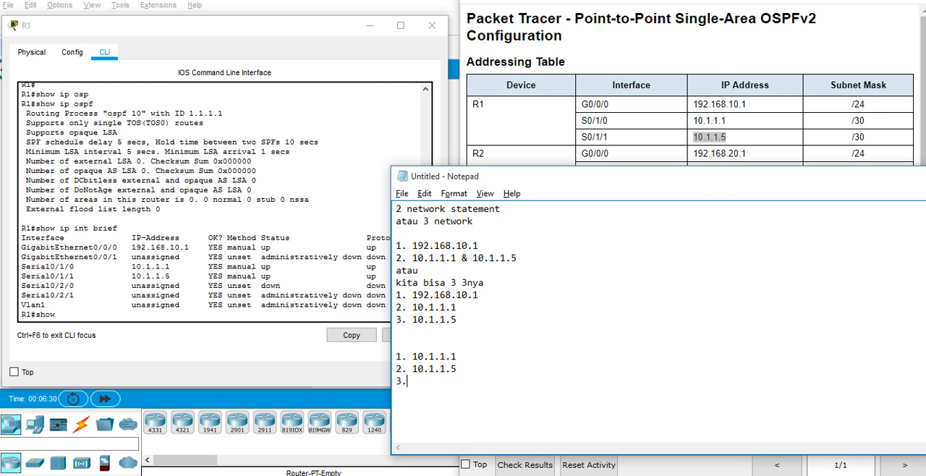
click(707, 101)
double_click(706, 102)
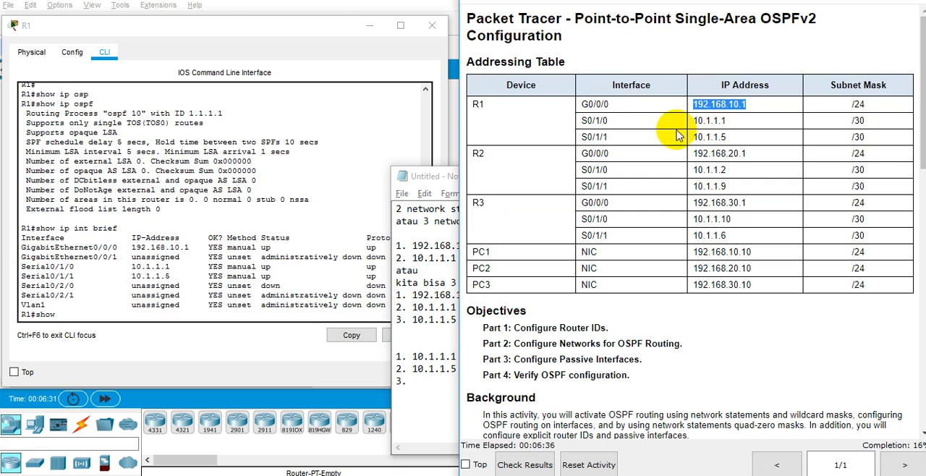
key(ctrl+c)
key(alt+Tab)
key(ctrl+v)
key(Return)
key(Return)
key(Up)
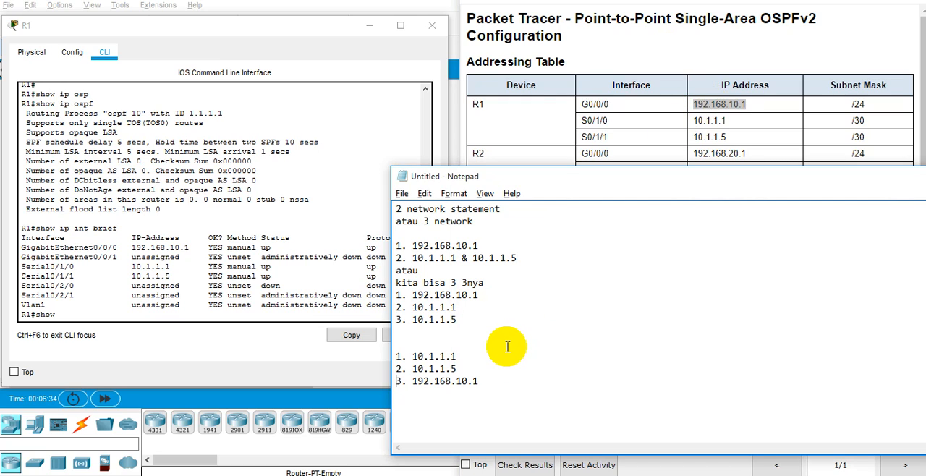
Append "/24" to all three addresses in the new list and insert an empty line below the first item.
text(/24)
key(Down)
text(/24)
key(Down)
key(End)
text(/24)
key(Up)
key(Return)
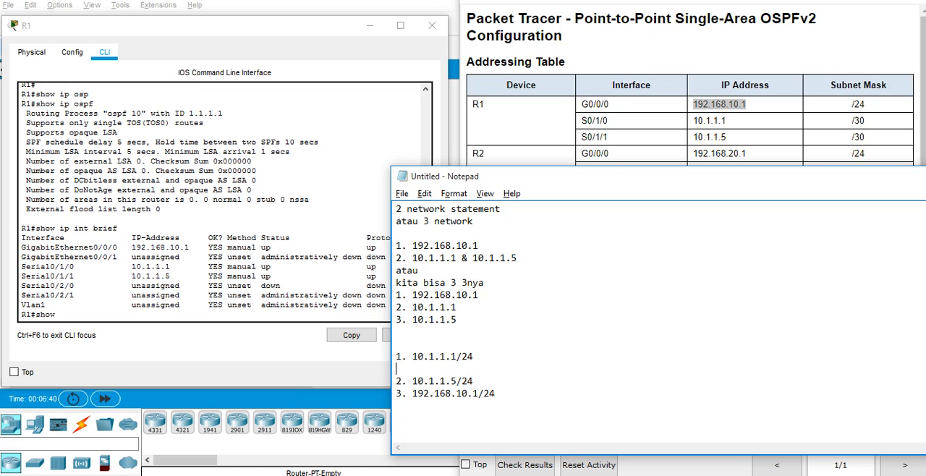
Examine the Part 2 Step 1 instructions on the wildcard-mask argument and subtracting the subnet mask from 255.255.255.255.
key(alt+Tab)
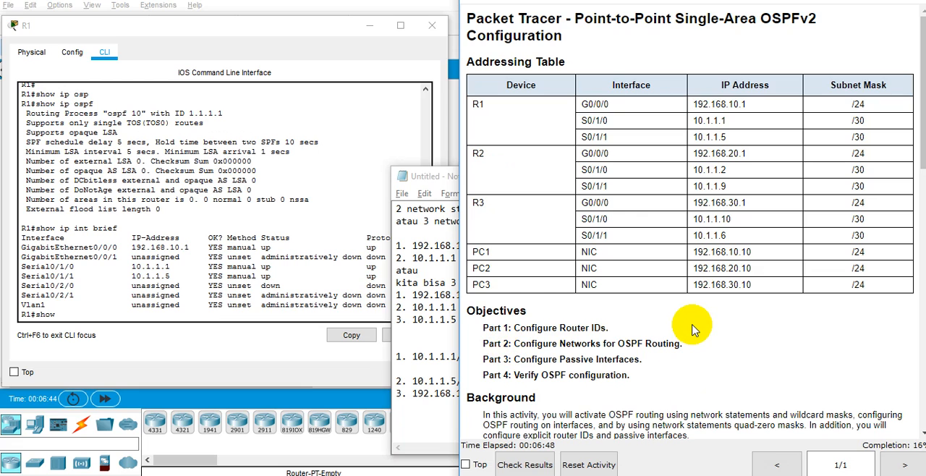
scroll(693, 329, down, 4)
scroll(693, 329, down, 3)
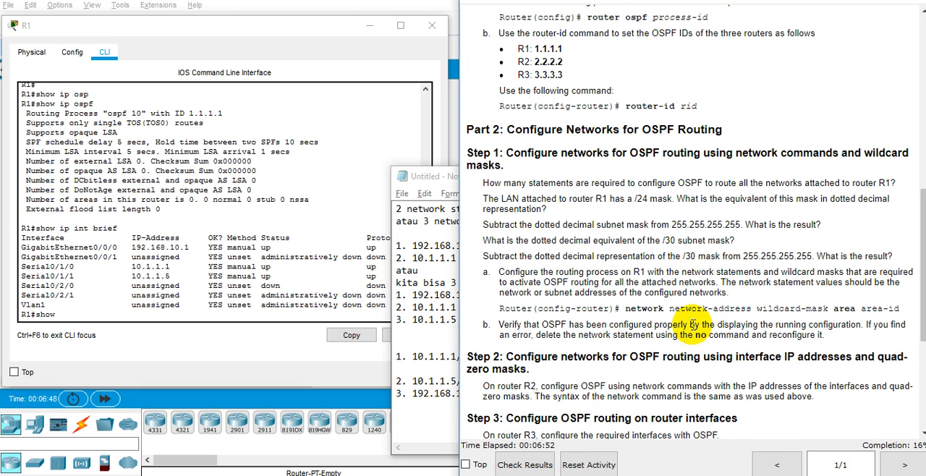
double_click(770, 309)
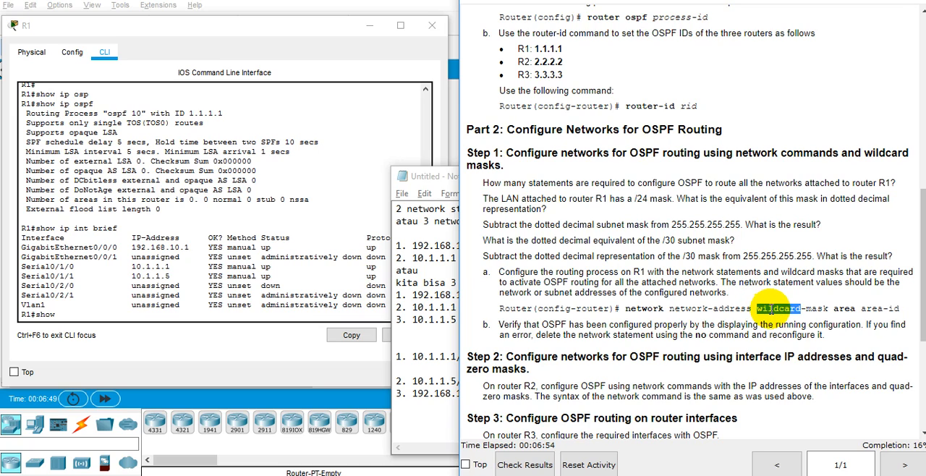
double_click(771, 310)
double_click(771, 309)
click(767, 305)
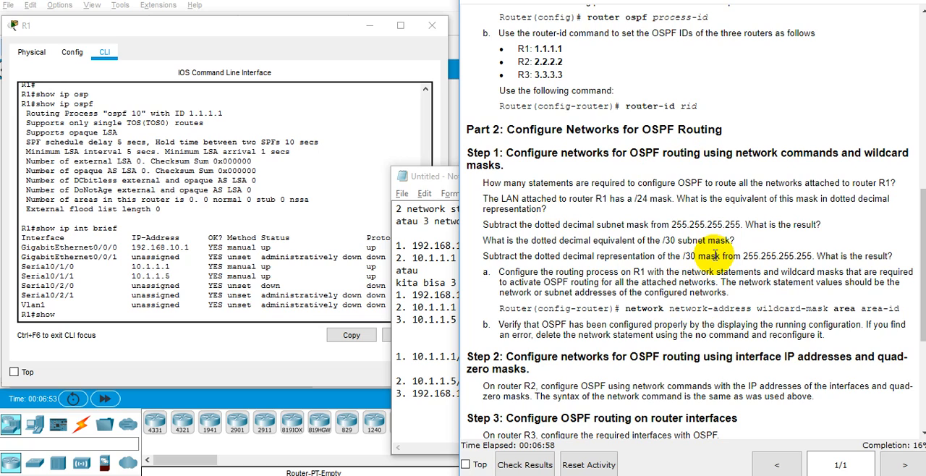
double_click(698, 226)
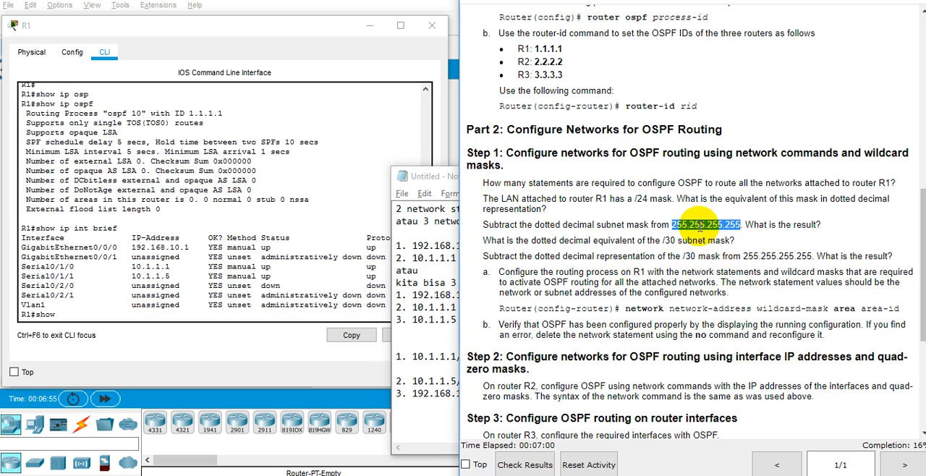
triple_click(696, 227)
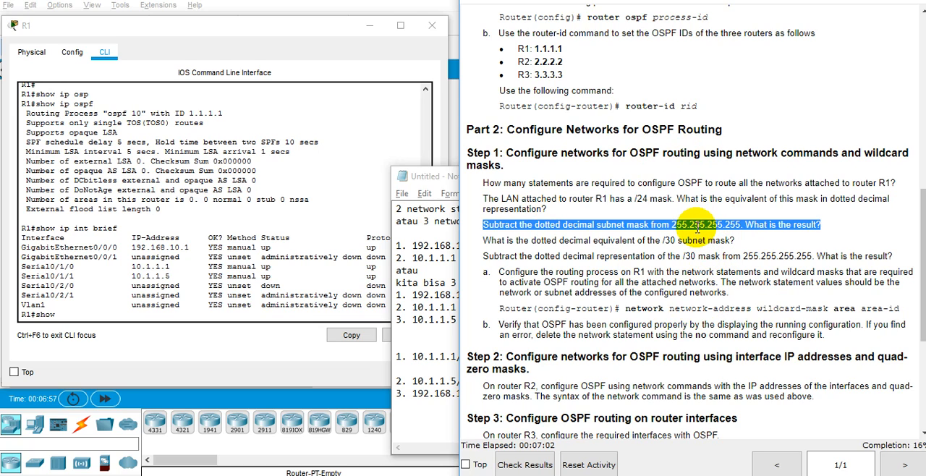
click(696, 227)
Move and narrow the notes window to reveal the instructions, and enter 255.255.255.0 on the line below 10.1.1.1/24.
drag(430, 174, 123, 180)
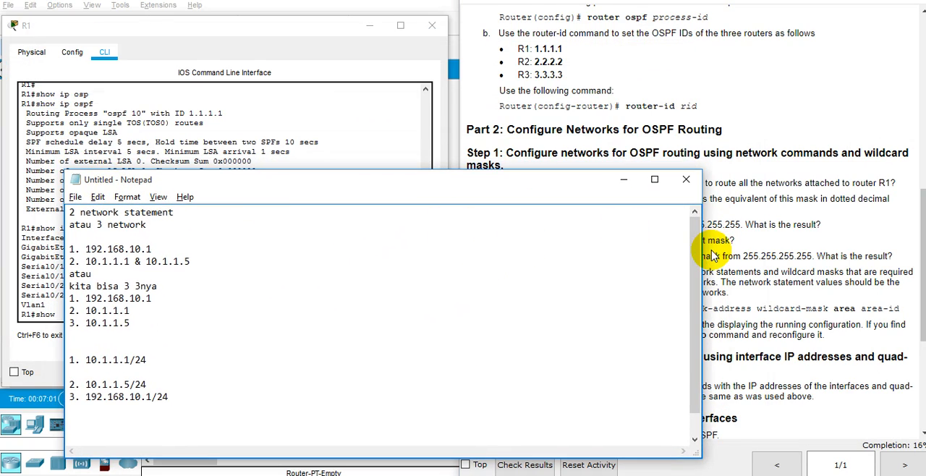
drag(705, 248, 495, 246)
scroll(239, 289, down, 1)
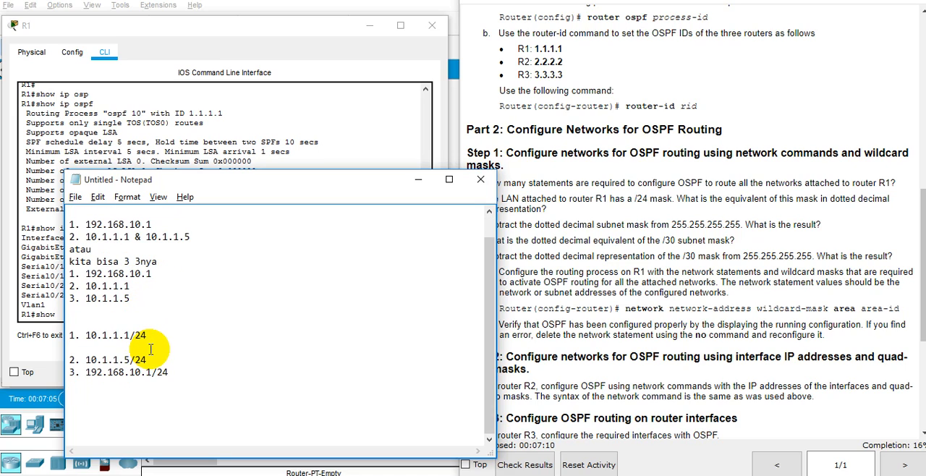
text(255.255)
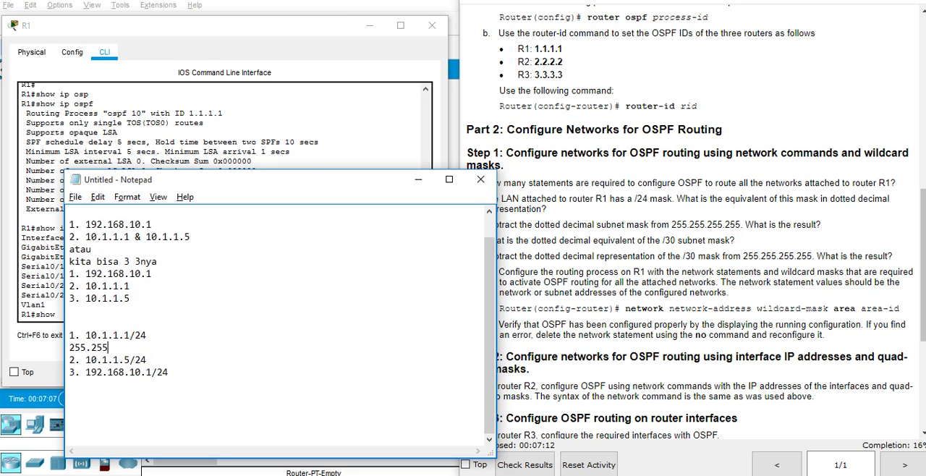
text(.255.0)
Insert the line "255.2555.255.255" between 10.1.1.1/24 and the 255.255.255.0 line.
key(Up)
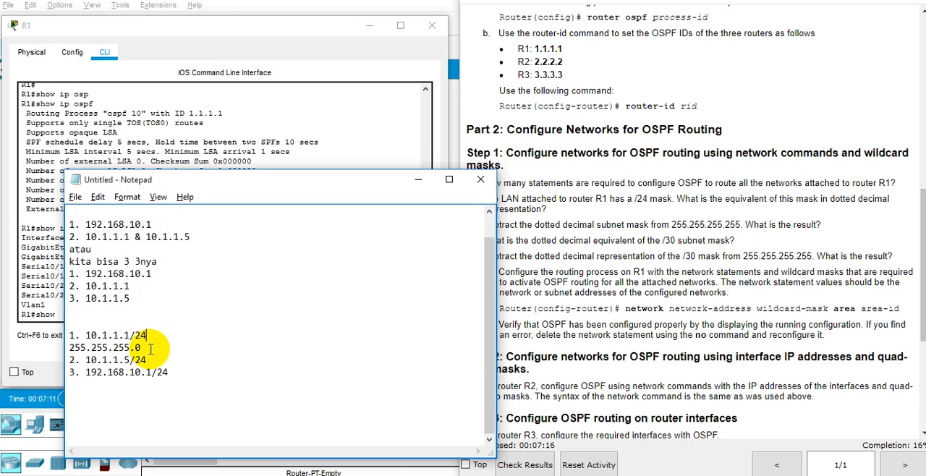
key(End)
key(Return)
text(255.255.255)
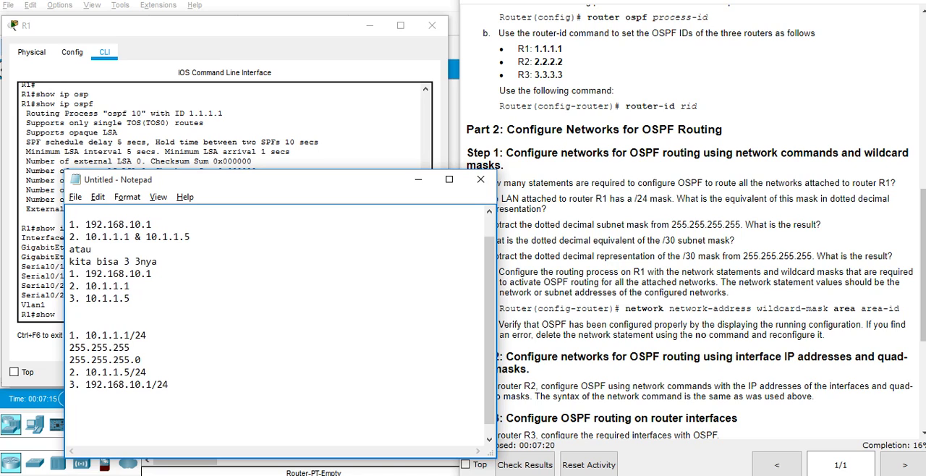
key(BackSpace)
key(BackSpace)
key(BackSpace)
text(55.255.25)
click(137, 359)
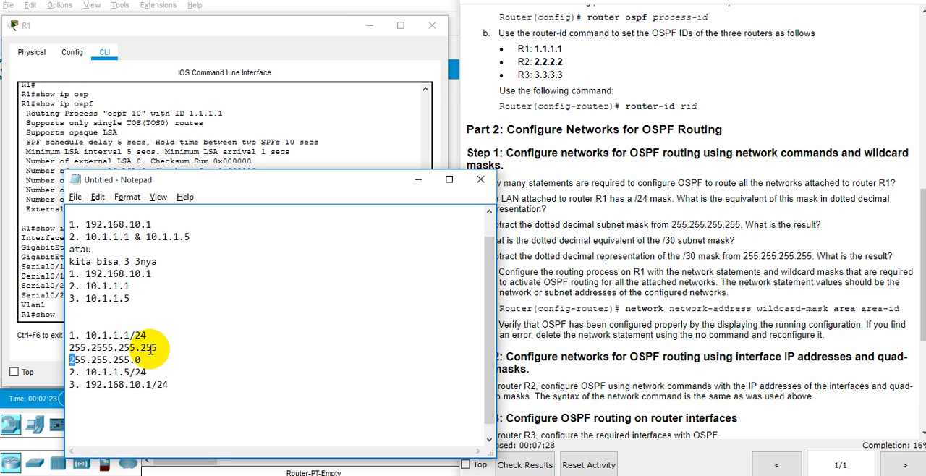
Indent both mask lines and label the 255.255.255.0 line "Subnetmask".
key(Left)
key(Up)
key(Tab)
key(Down)
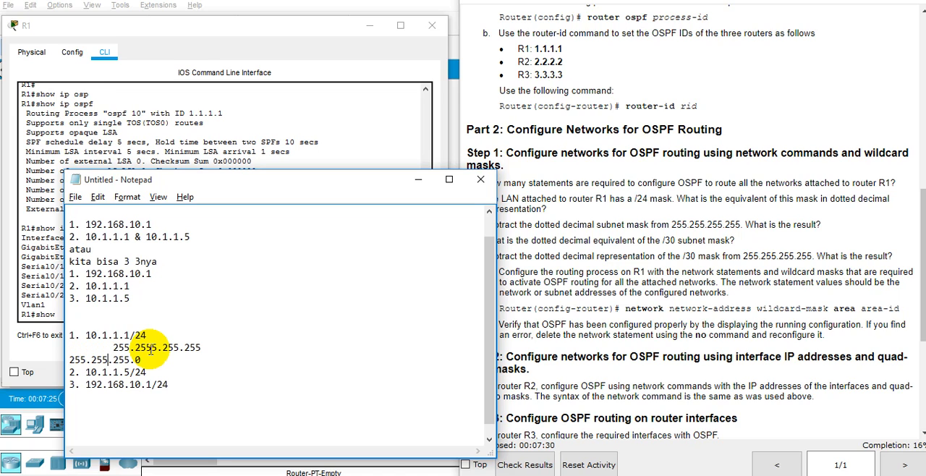
key(Left)
text(SM)
key(Tab)
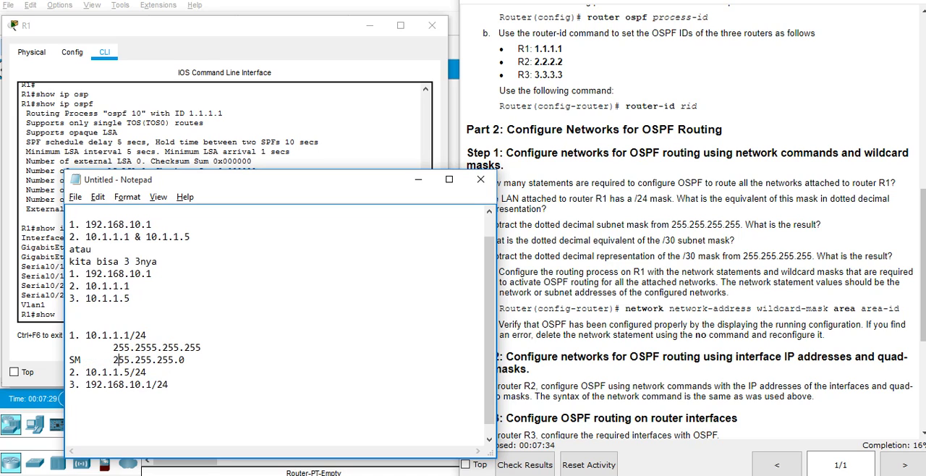
key(Delete)
text(ubnetmask)
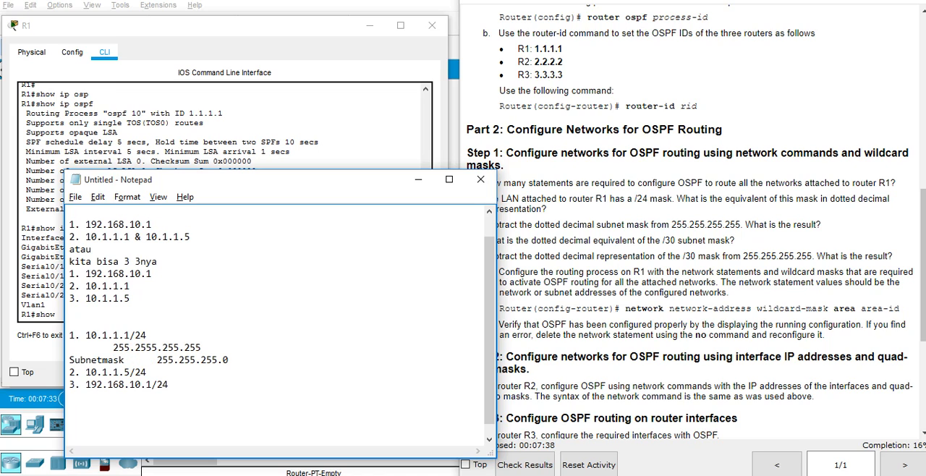
Indent the 255.2555.255.255 line once more so it aligns with the subnet mask value below it.
key(Up)
key(Left)
key(Left)
key(Tab)
key(Down)
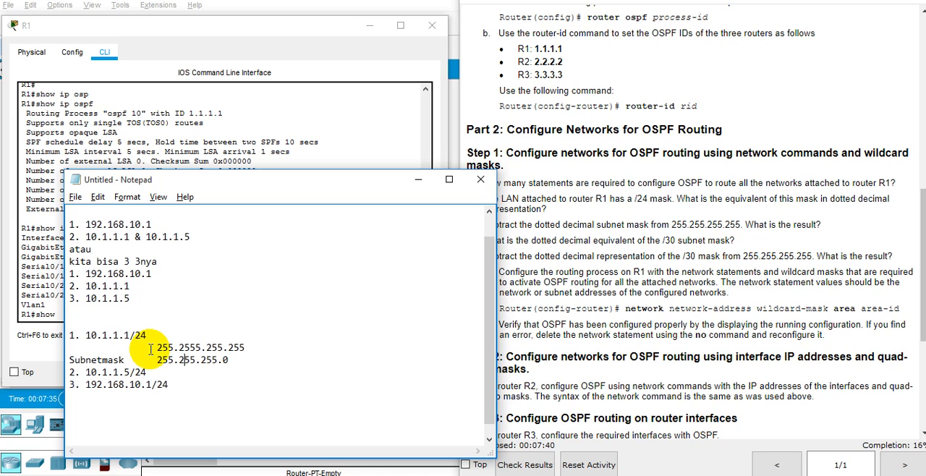
Add the wildcard mask 0.0.0.255 on a new line beneath the subnet mask 255.255.255.0.
key(Right)
key(Right)
key(Right)
key(Right)
key(Right)
key(Right)
key(Right)
key(Right)
key(Return)
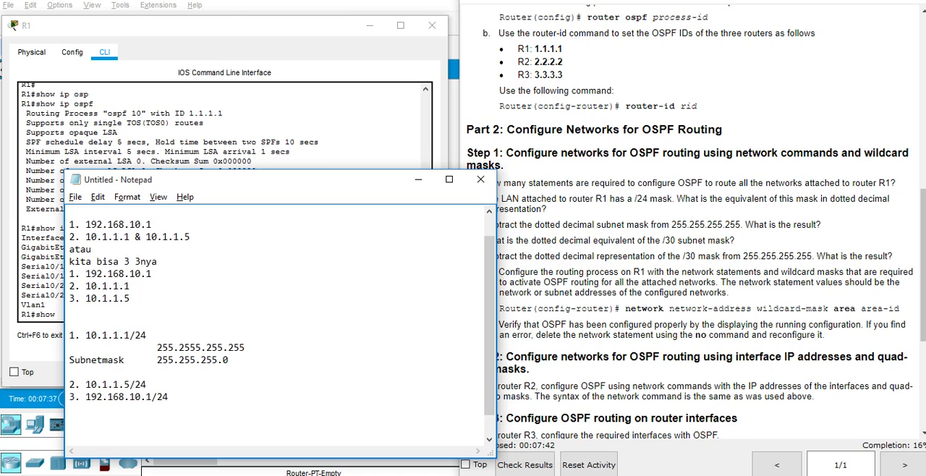
text(0)
text(.0.0)
text(.244)
key(BackSpace)
key(BackSpace)
text(55)
key(Up)
key(Up)
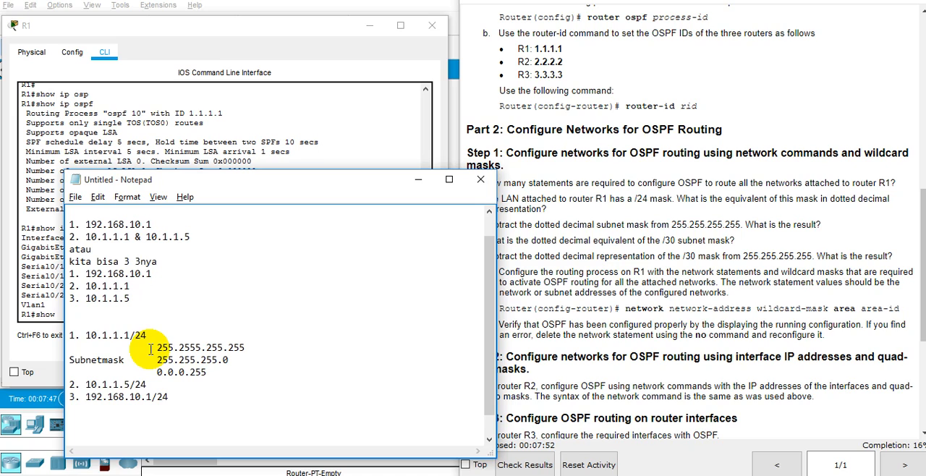
Change the prefix lengths of 10.1.1.1 and 10.1.1.5 in the notes to /30.
key(BackSpace)
key(BackSpace)
text(30)
click(151, 350)
key(BackSpace)
key(Delete)
key(BackSpace)
text(30)
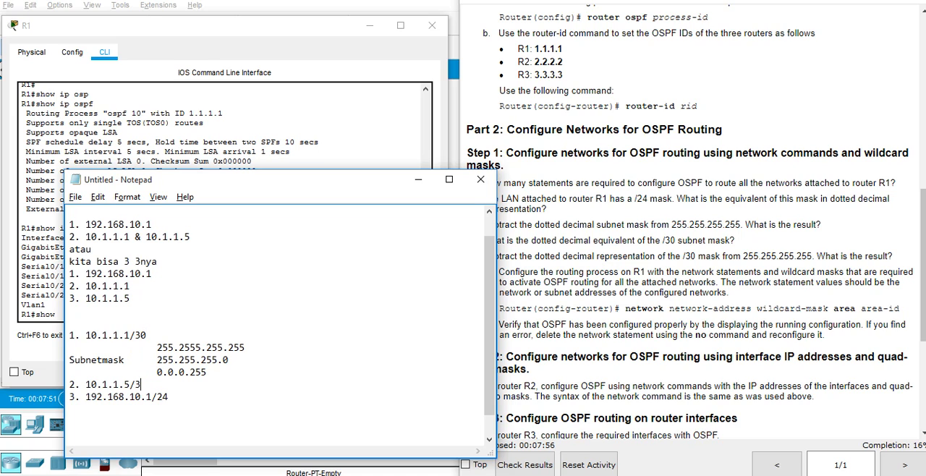
Change the subnet mask under 10.1.1.1/30 to 255.255.255.252.
click(150, 349)
key(Right)
key(Right)
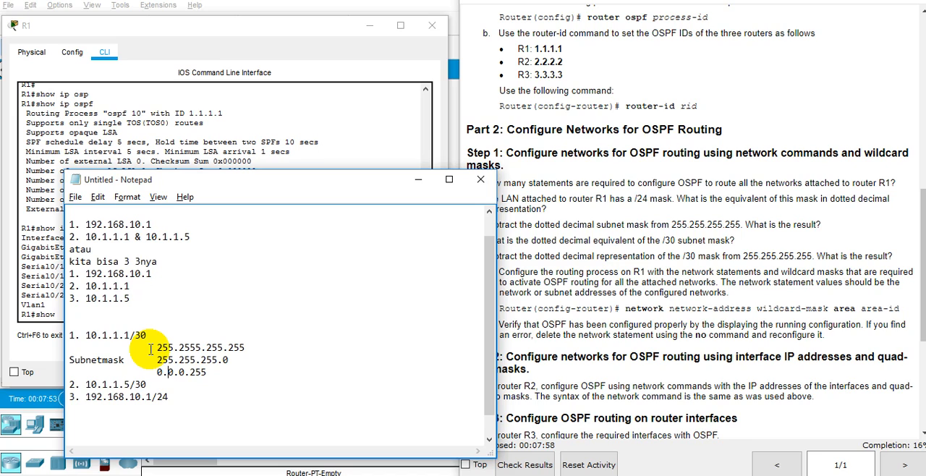
key(Right)
key(Right)
key(Right)
key(Right)
key(Right)
key(Right)
key(Delete)
text(52)
key(Left)
key(Left)
key(Left)
key(Left)
key(Left)
key(Right)
key(Right)
text(2)
Change the wildcard mask under 10.1.1.1/30 to 0.0.0.3.
key(Right)
key(Right)
key(Down)
key(BackSpace)
key(BackSpace)
key(BackSpace)
text(3)
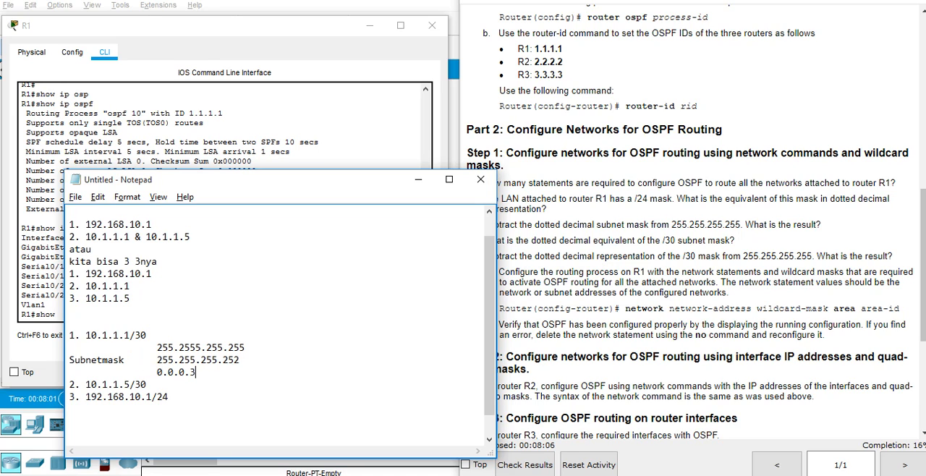
Copy the three mask calculation lines and paste them below 10.1.1.5/30 after a blank line.
drag(196, 372, 151, 350)
key(ctrl+c)
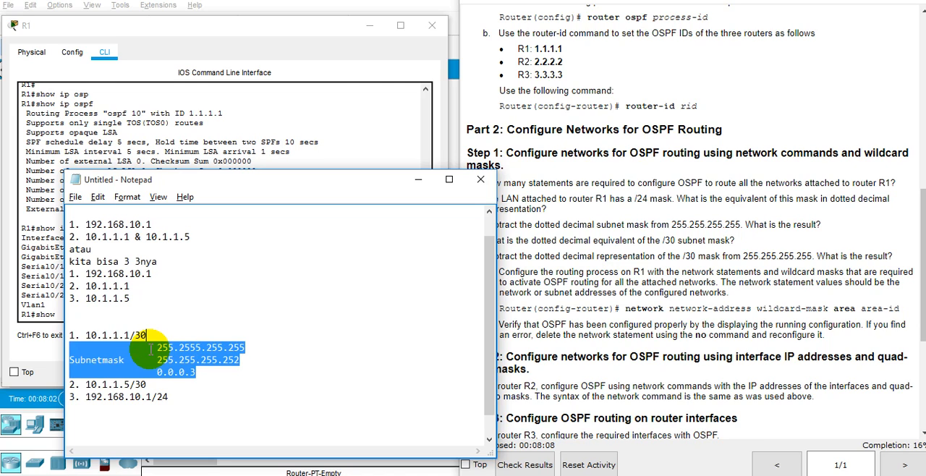
click(151, 349)
key(Down)
key(Down)
key(End)
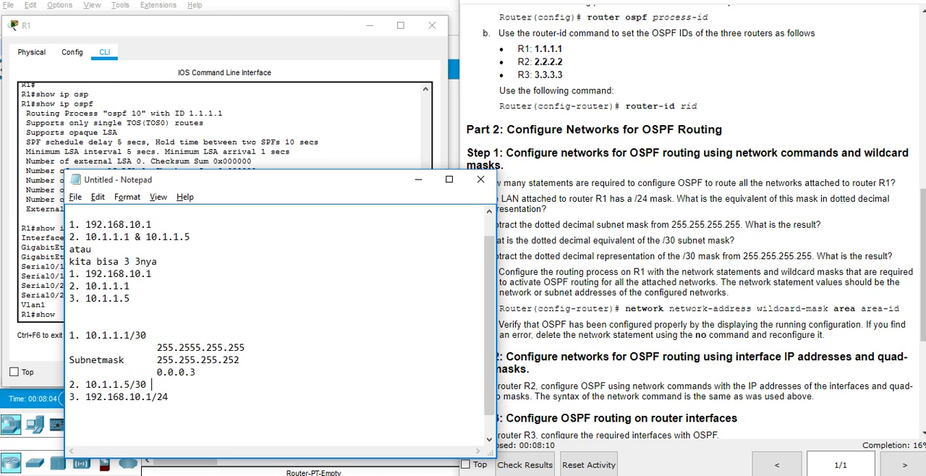
key(Return)
key(Return)
key(ctrl+v)
key(Down)
key(Down)
key(Up)
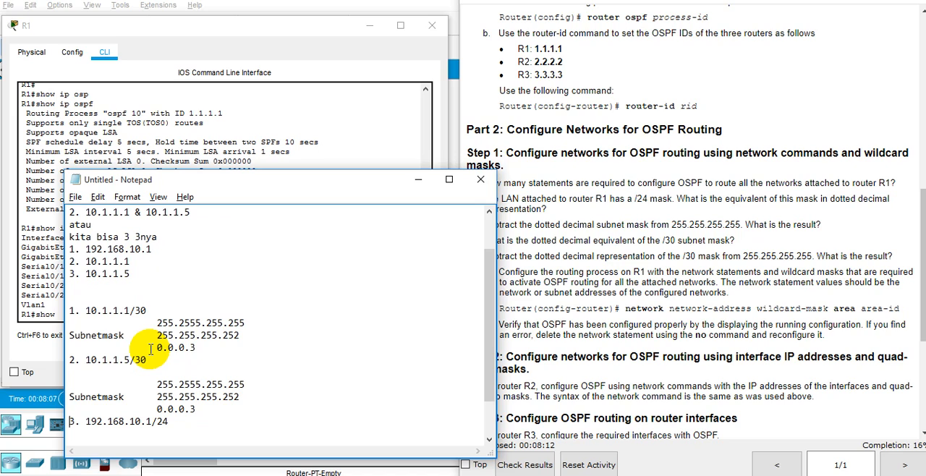
Paste the same mask calculation lines below 192.168.10.1/24.
key(Down)
key(Return)
key(ctrl+v)
key(Up)
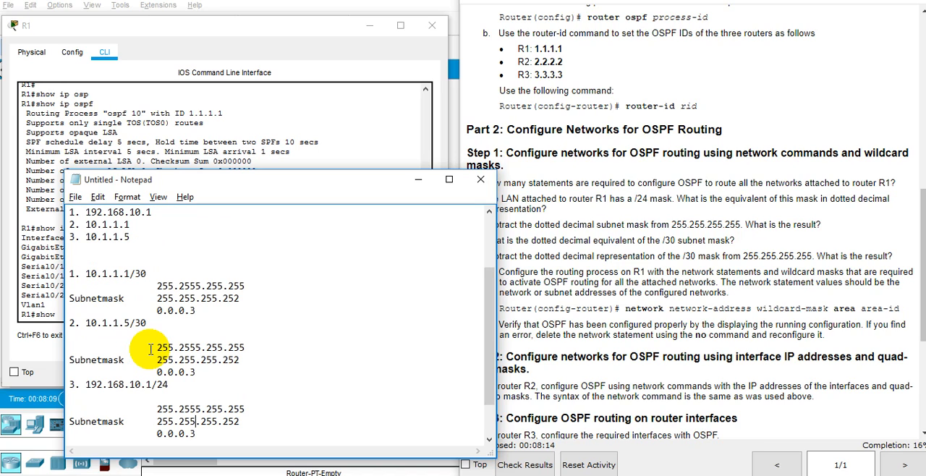
Under 192.168.10.1/24, change the subnet mask to 255.255.255.0 and the wildcard mask to 0.0.0.255.
key(Up)
key(Right)
key(BackSpace)
key(BackSpace)
key(BackSpace)
text(255)
key(Down)
key(BackSpace)
key(BackSpace)
key(BackSpace)
text(0)
key(Down)
key(BackSpace)
text(255)
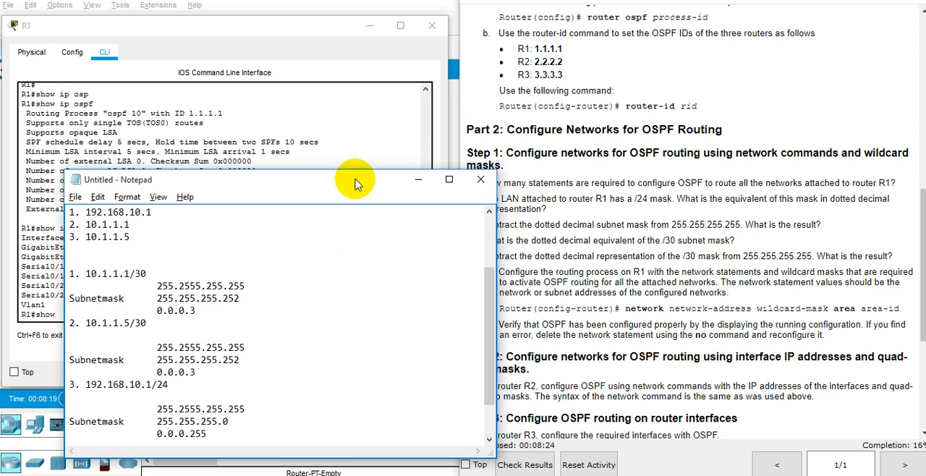
Move the notes window clear of R1's console, erase the leftover command there, and enter global configuration mode.
drag(356, 182, 764, 53)
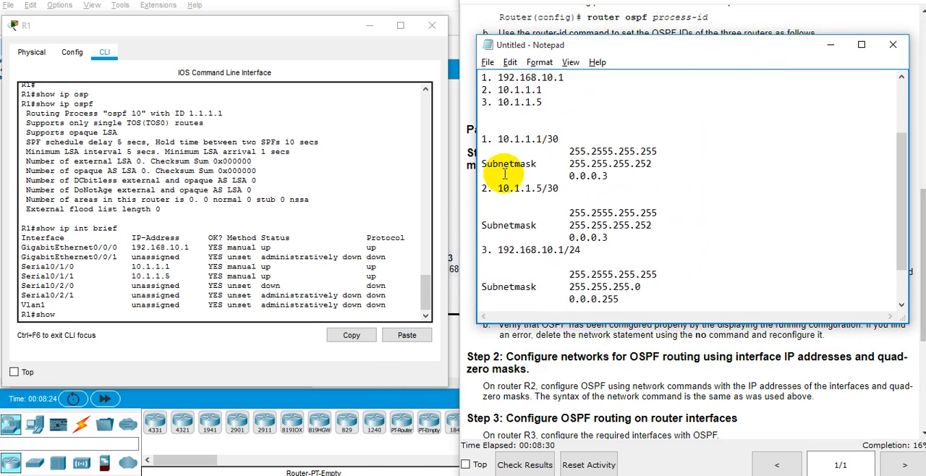
click(250, 189)
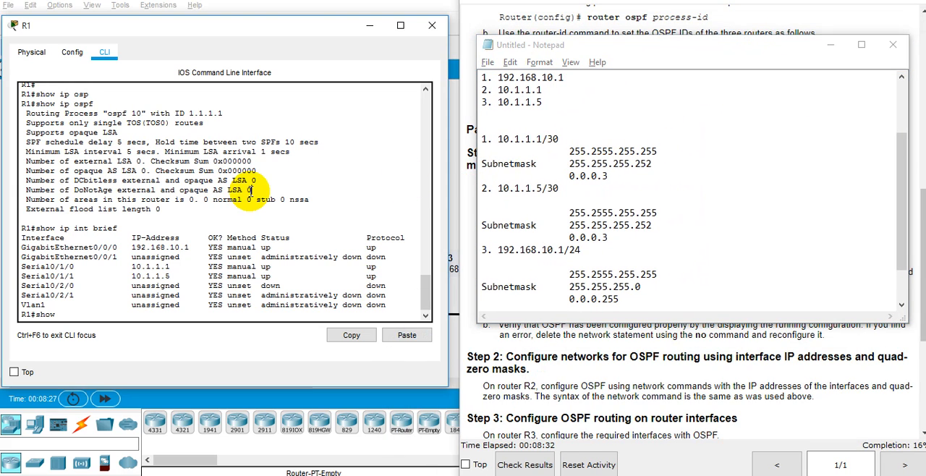
key(BackSpace)
key(BackSpace)
key(BackSpace)
key(BackSpace)
text(conf t)
key(Return)
text(inter)
key(Tab)
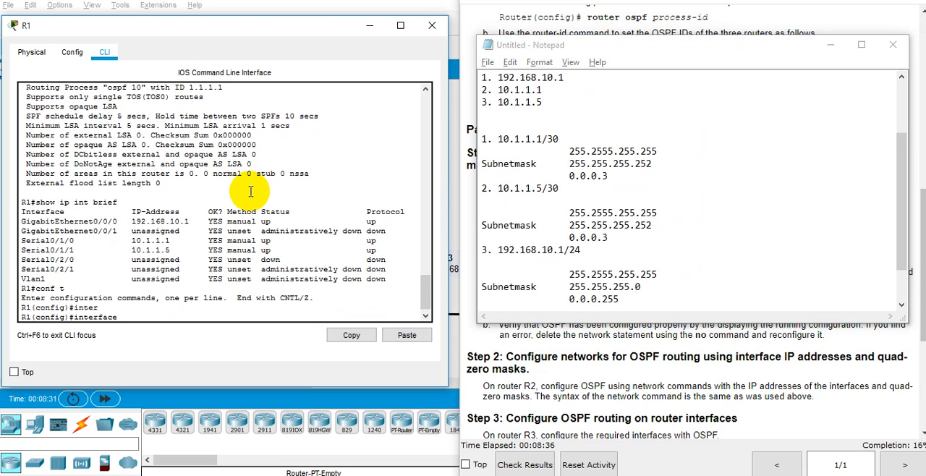
key(BackSpace)
key(BackSpace)
key(BackSpace)
key(BackSpace)
key(BackSpace)
key(BackSpace)
key(BackSpace)
key(BackSpace)
key(BackSpace)
Enter router configuration mode for OSPF process 10 on R1.
text(router)
key(Tab)
text(ospf 10)
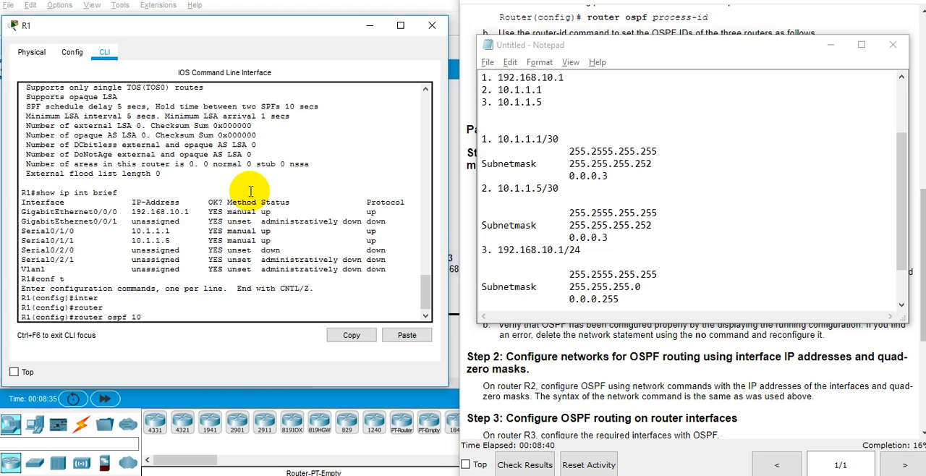
key(Return)
Start a network command on R1, check its syntax in the instructions, and return to the console with the notes showing.
text(netw)
key(Tab)
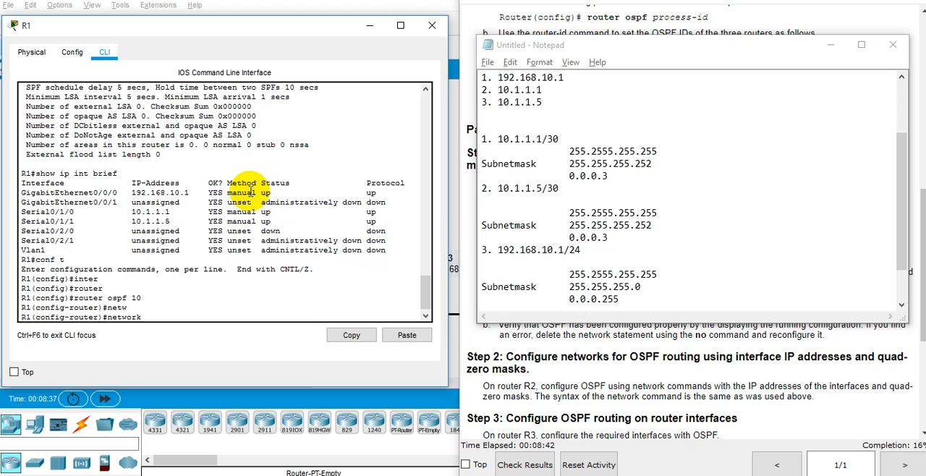
click(590, 349)
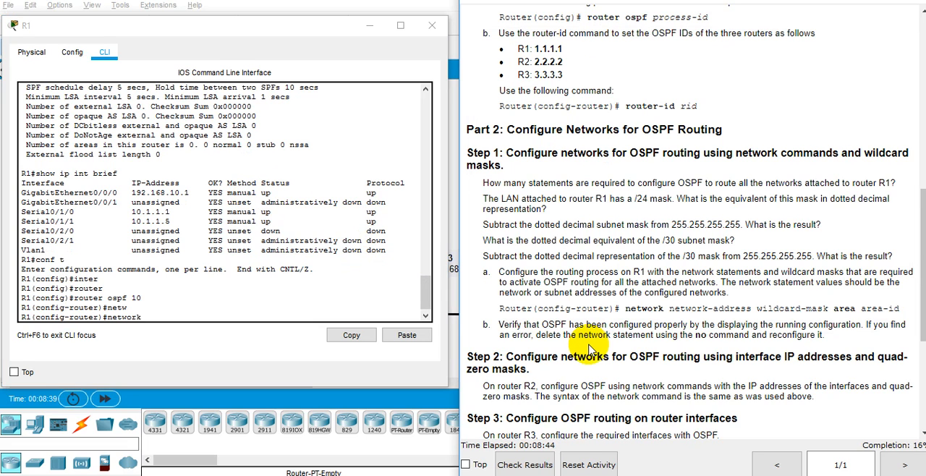
key(alt+Tab)
key(Tab)
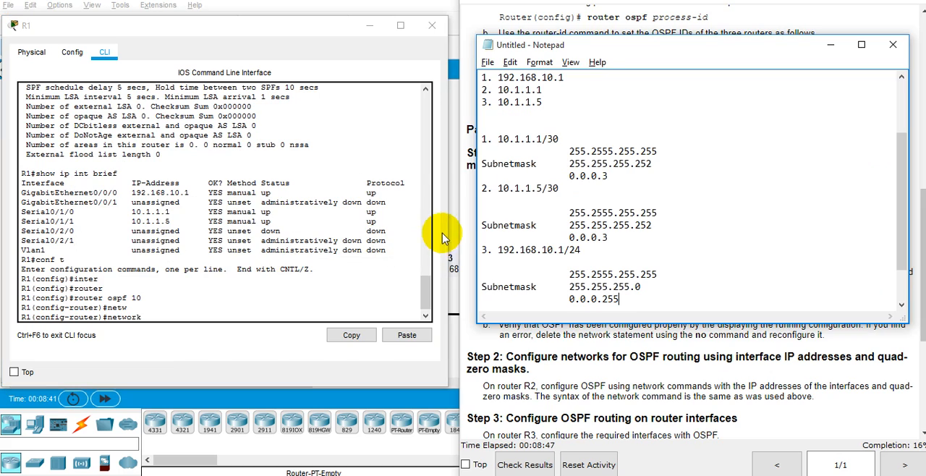
click(250, 318)
text(10)
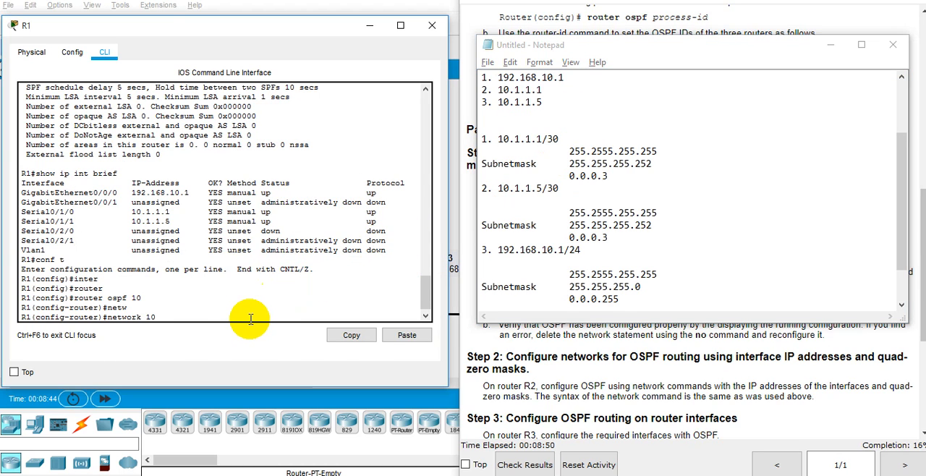
text(.1.1.1)
key(BackSpace)
text(.)
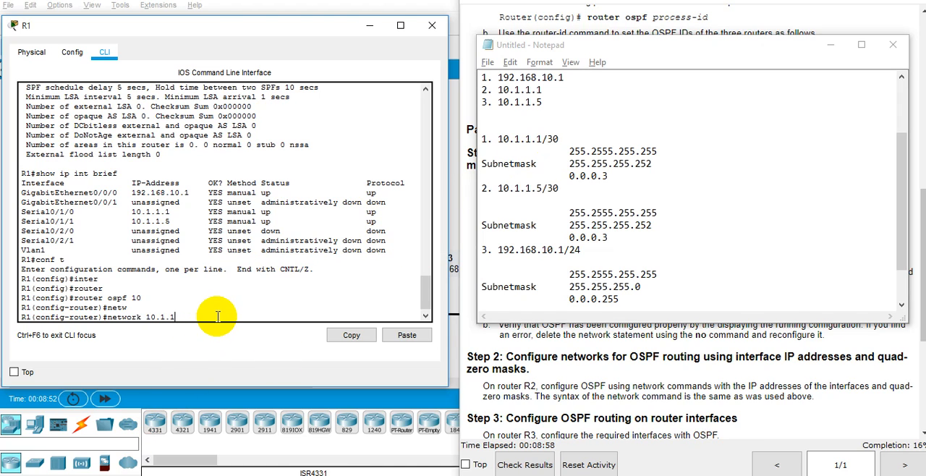
key(BackSpace)
key(BackSpace)
Supply 10.1.1.0 as the network address, requesting context help before and after it.
key(BackSpace)
text(?)
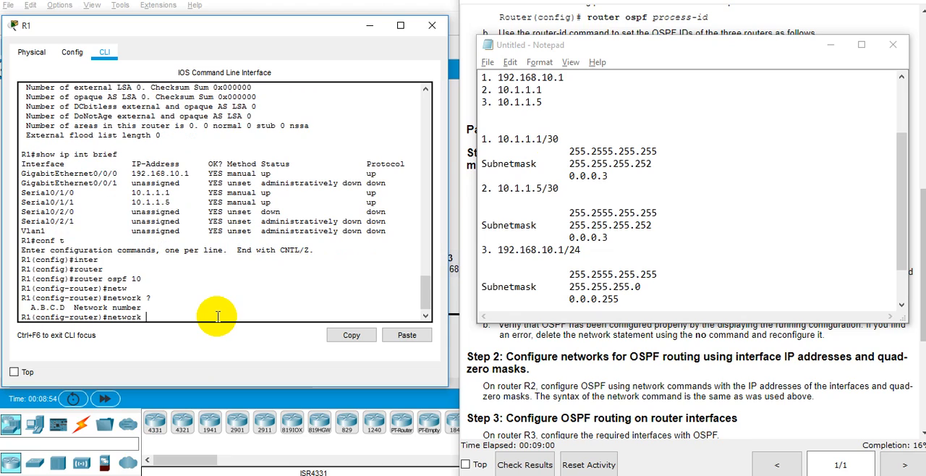
text(10,1)
text(,1)
text(.1.1)
text(.1)
key(BackSpace)
Complete the 10.1.1.0 network statement with wildcard mask 0.0.0.3 and area 0, and run it.
text(0 )
text(?)
text(0)
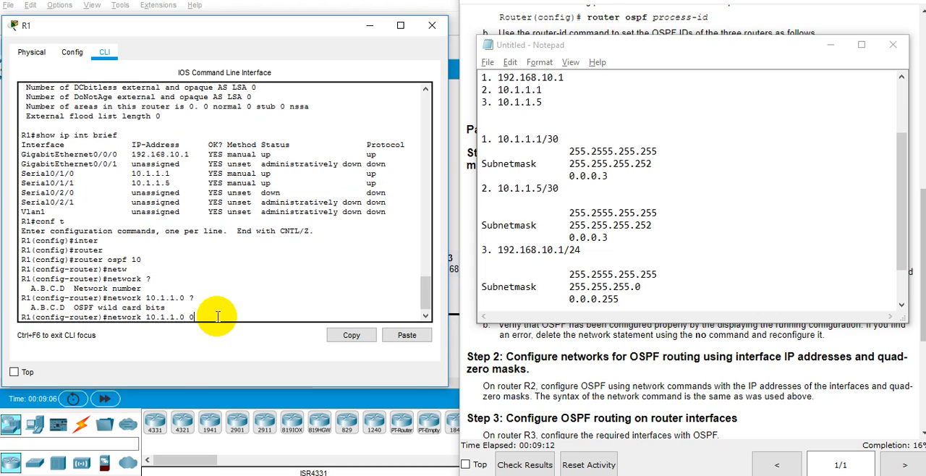
text(.0.0.3 ?area)
key(Tab)
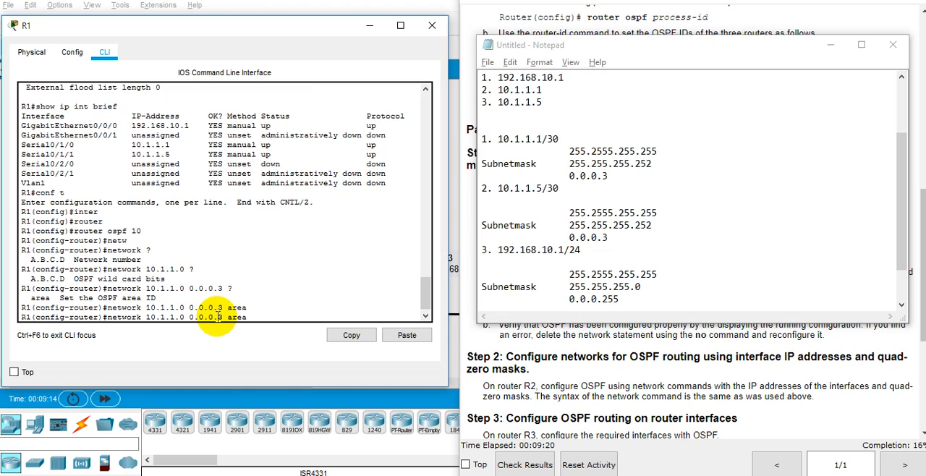
key(Tab)
text(0)
key(Return)
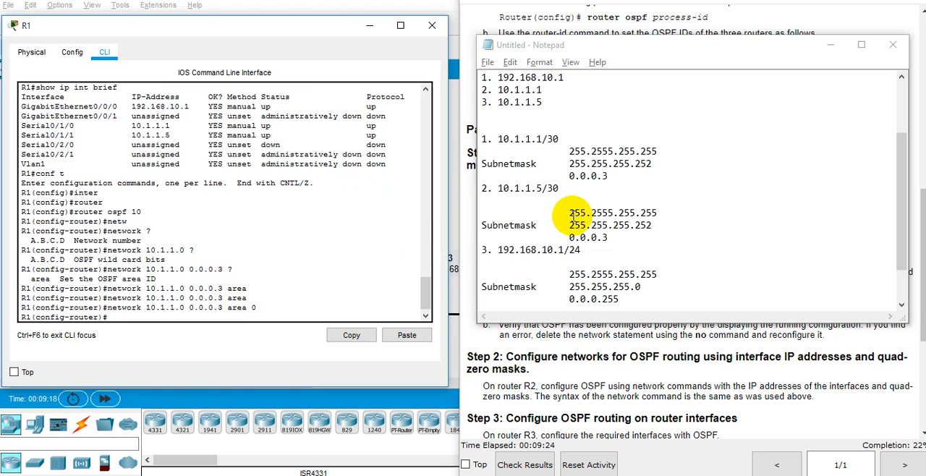
Mark 10.1.1.5/30 in the notes, and reuse the last R1 command to enter network 10.1.4.0 0.0.0.3 area 0.
click(546, 190)
double_click(558, 190)
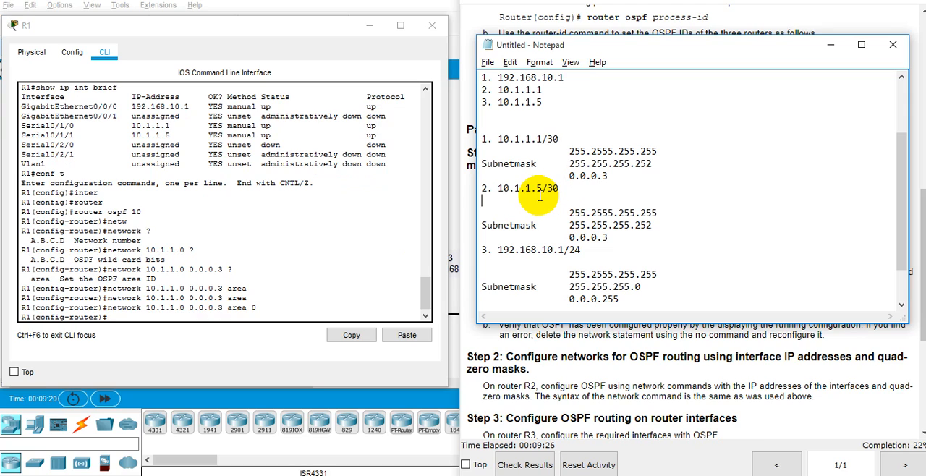
click(255, 289)
key(Up)
key(Left)
key(Left)
key(Left)
key(Left)
key(Left)
key(Left)
key(Left)
key(Left)
key(Left)
key(Left)
key(Left)
key(Left)
key(Left)
key(Left)
key(Left)
key(Left)
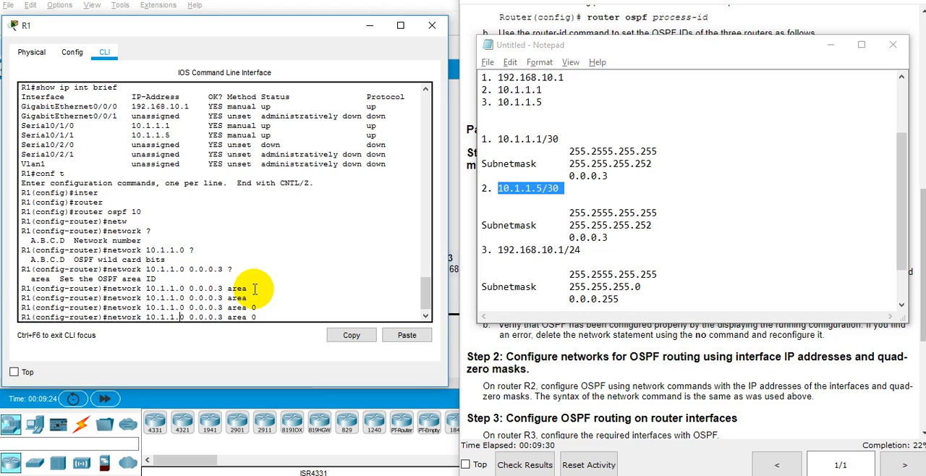
key(BackSpace)
text(4)
key(Return)
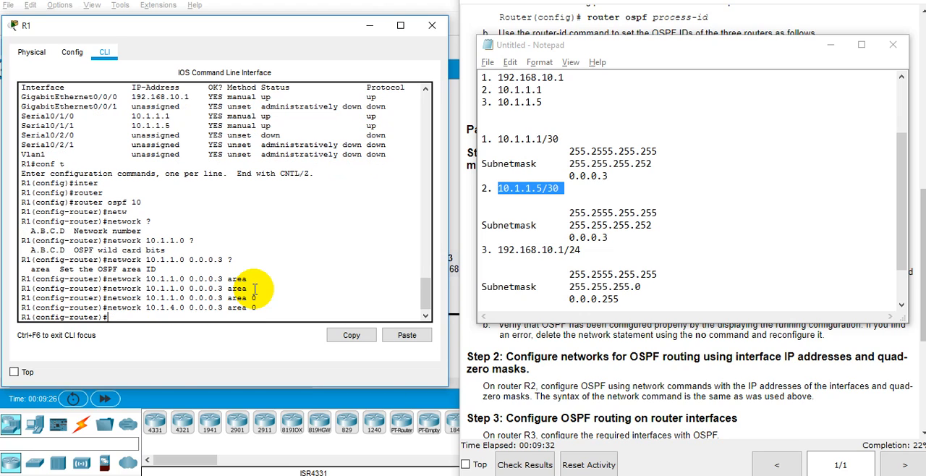
Mark 192.168.10.1/24 in the notes, and enter network 192.168.10.0 0.0.0.255 area 0 on R1.
double_click(502, 249)
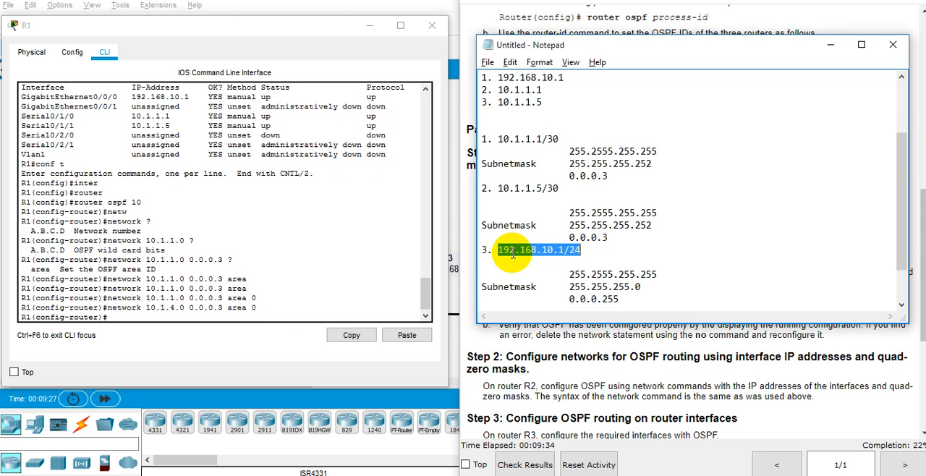
click(165, 283)
text(netw)
key(Tab)
text(1)
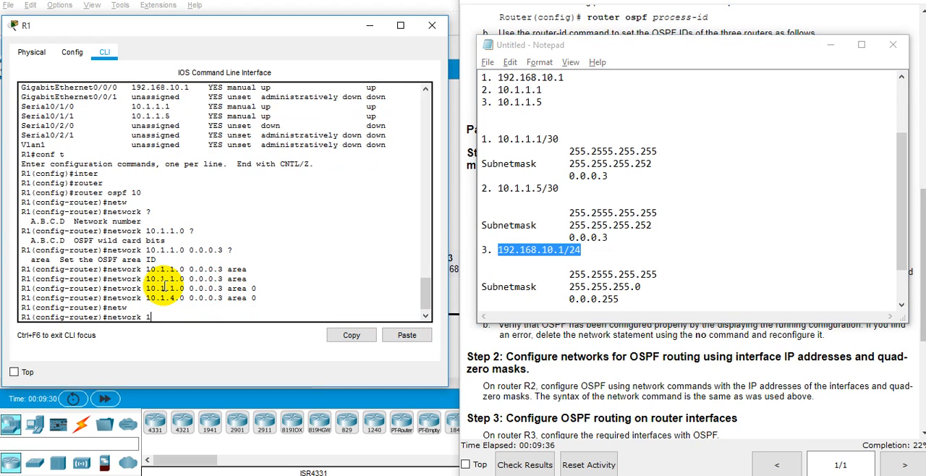
text(92.168.10.0 0.0.0.255 are)
key(Tab)
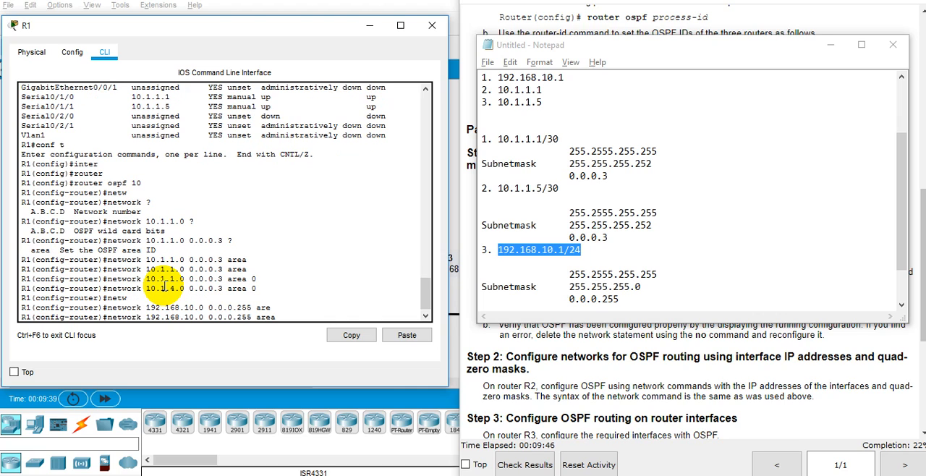
text(0)
key(Return)
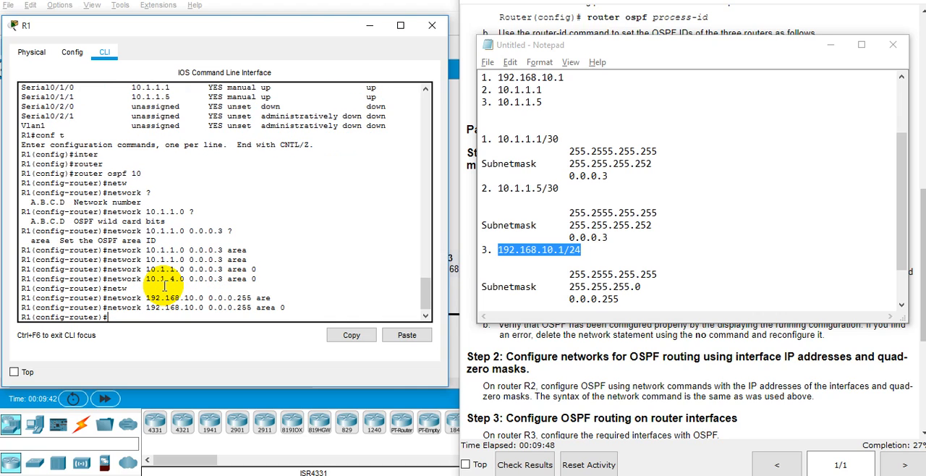
Leave R1's configuration mode with end and save the configuration with wr mem.
text(end)
key(Return)
key(Return)
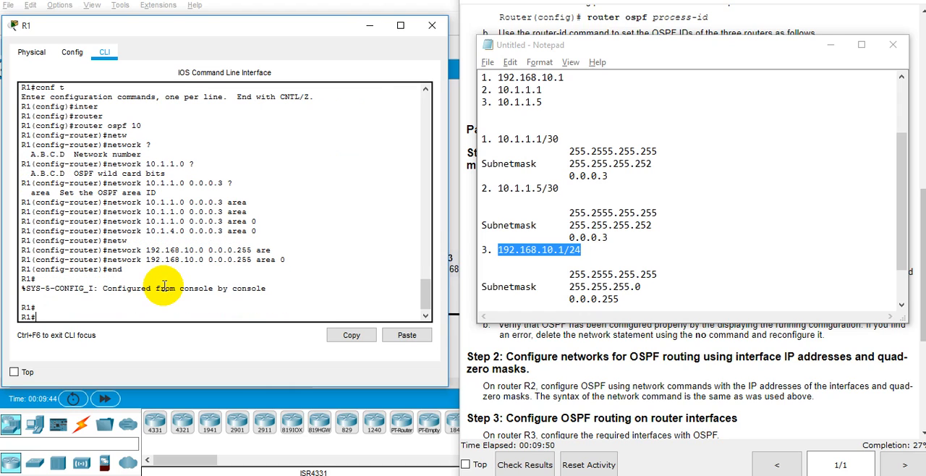
text(wr mem)
key(Return)
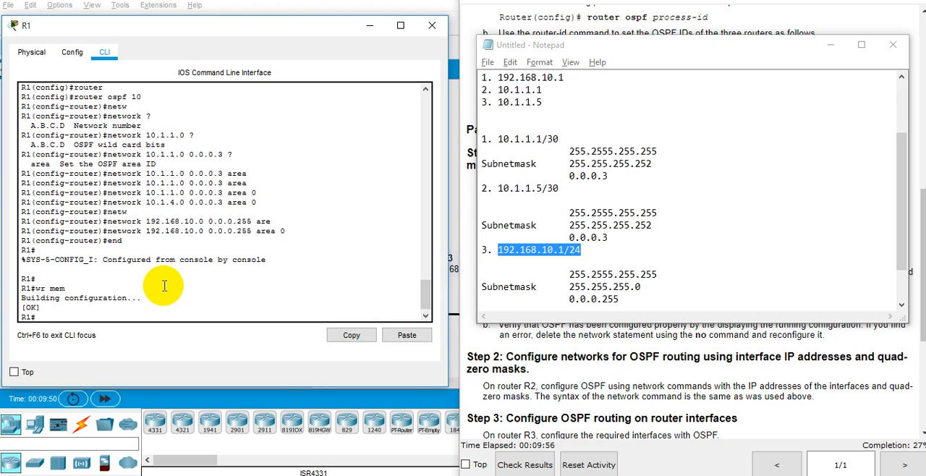
Check the options of show ip ospf interface on R1 and run it to display the OSPF interface details.
text(show ip osp)
key(Tab)
text(inter)
key(Tab)
text(?)
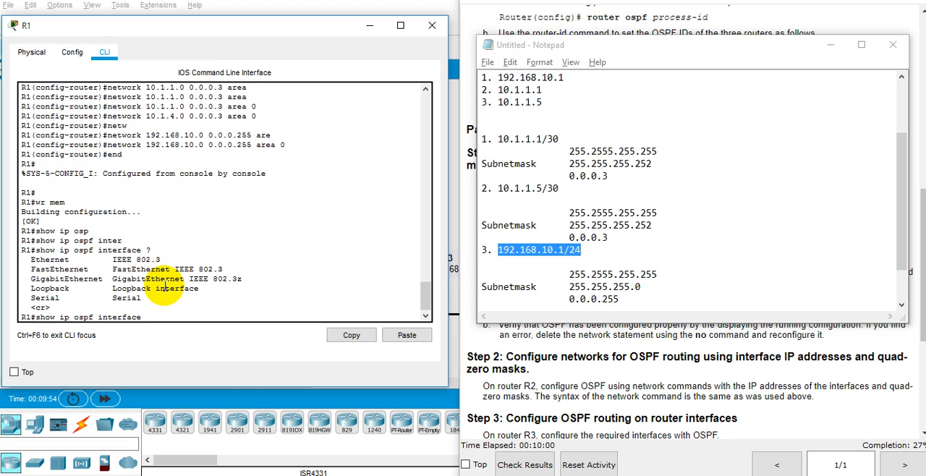
key(Return)
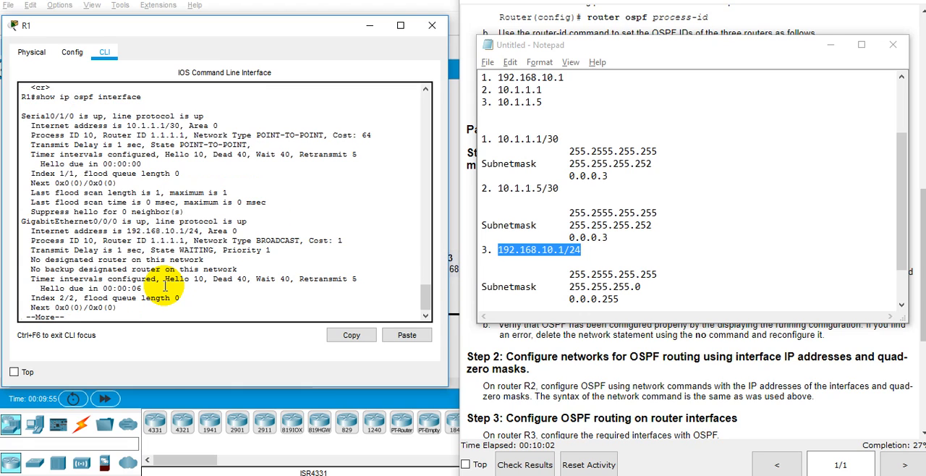
Page through R1's show ip ospf interface output and compare the listed interfaces with R1's entries in the addressing table.
triple_click(72, 115)
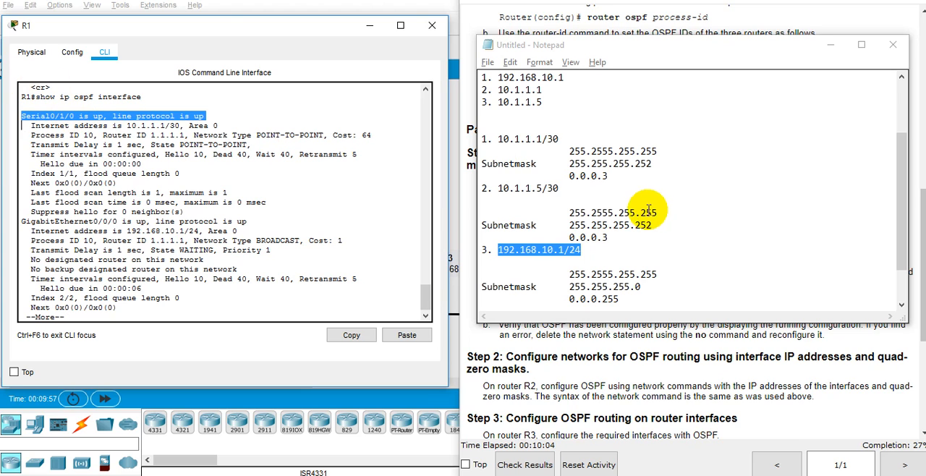
scroll(645, 225, up, 3)
scroll(562, 172, down, 4)
click(629, 369)
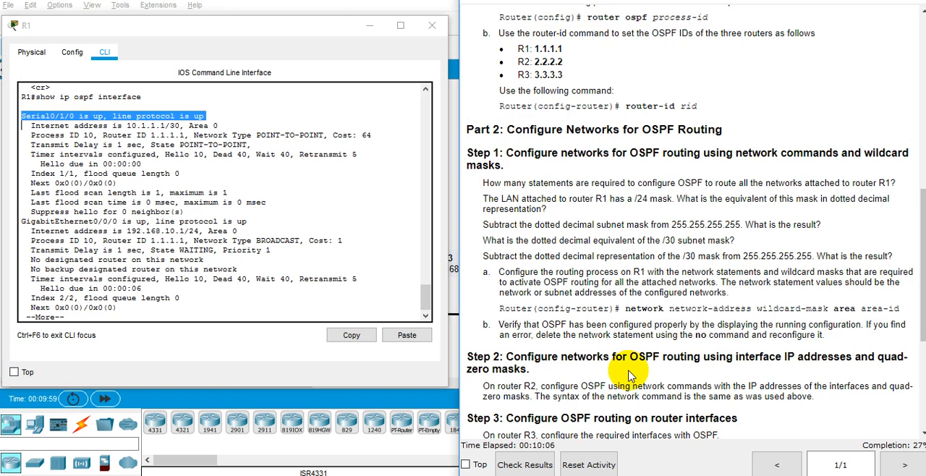
scroll(629, 331, up, 4)
scroll(628, 334, up, 3)
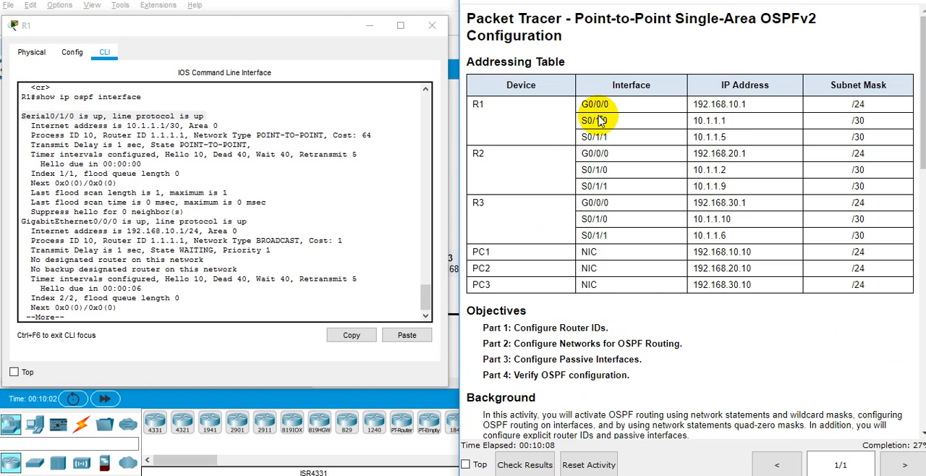
click(210, 224)
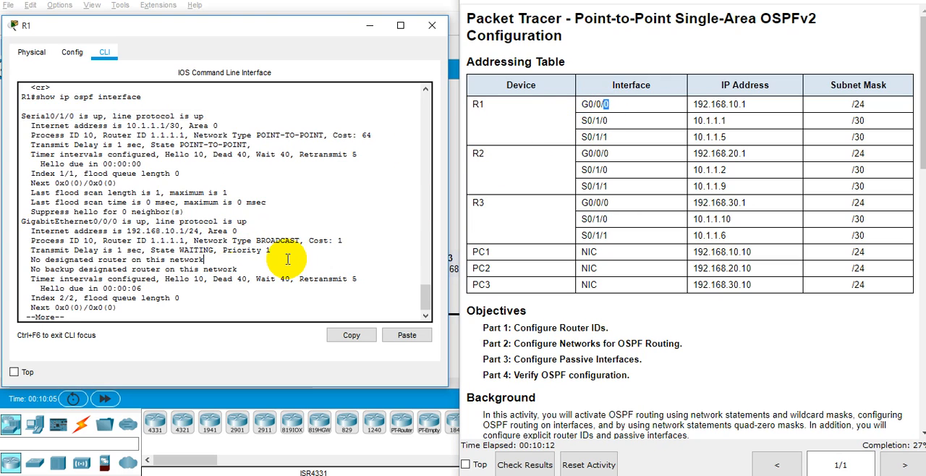
key(space)
scroll(287, 259, up, 3)
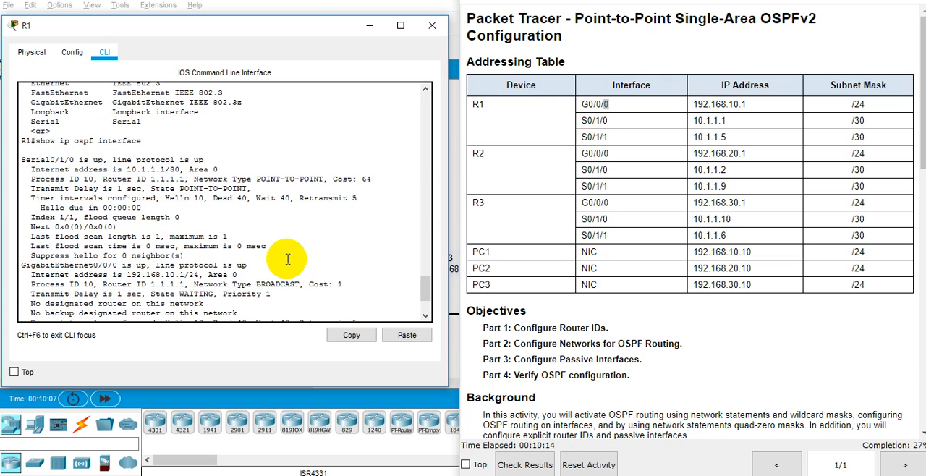
scroll(288, 259, down, 3)
scroll(288, 259, up, 1)
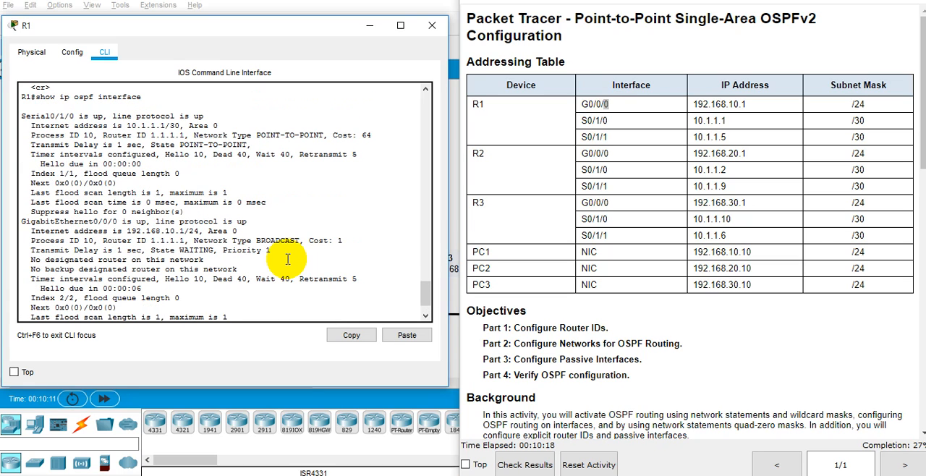
scroll(287, 259, down, 1)
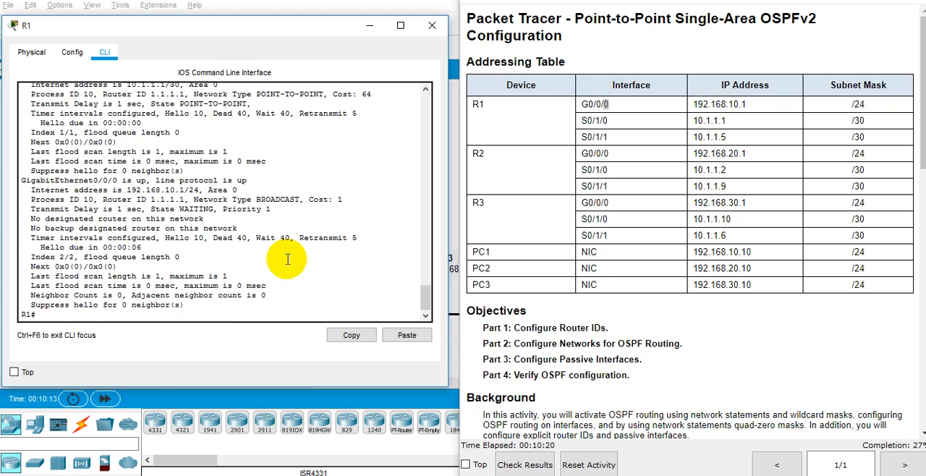
Check R1's S0/1/1 address 10.1.1.5 against the network statements entered earlier in the R1 CLI.
scroll(287, 259, up, 10)
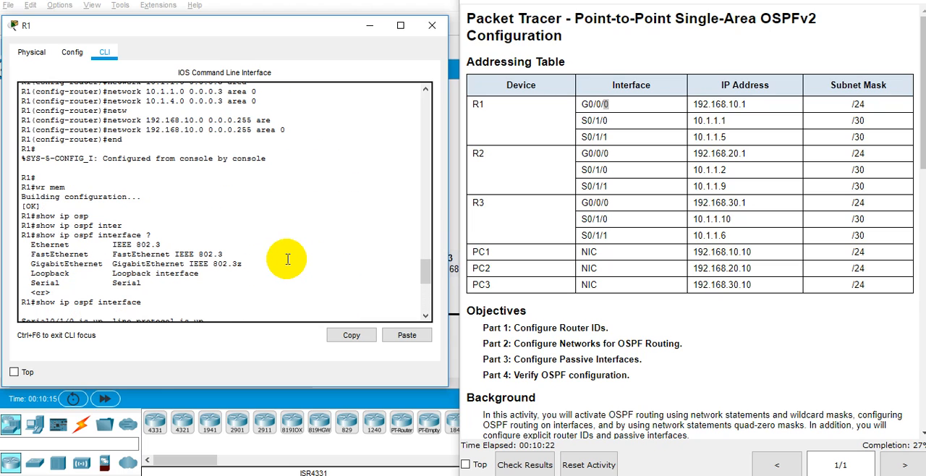
double_click(711, 137)
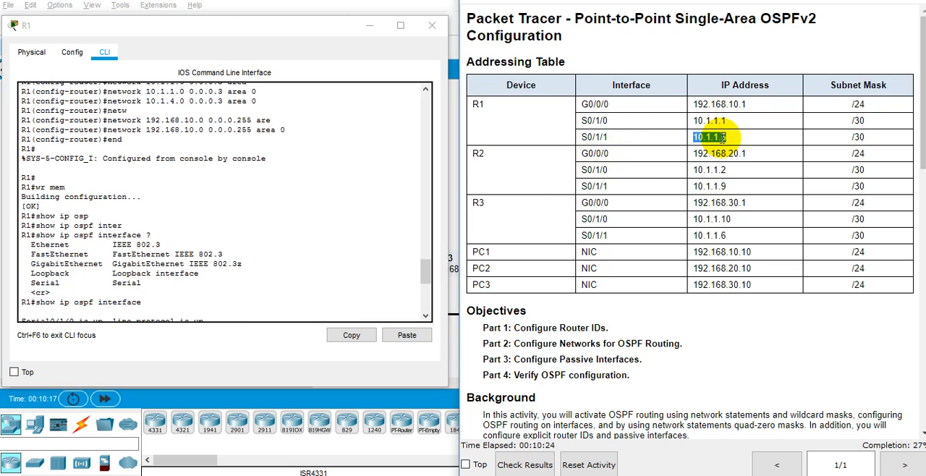
scroll(295, 275, up, 3)
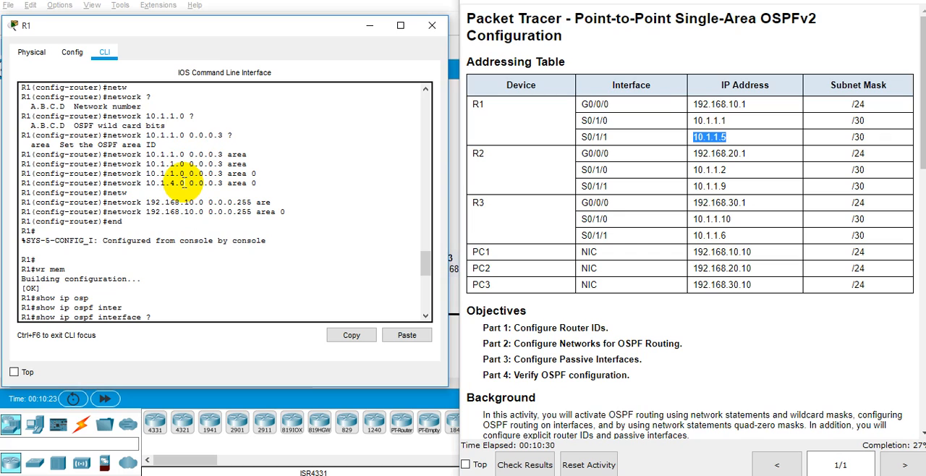
drag(179, 183, 186, 184)
scroll(187, 190, down, 8)
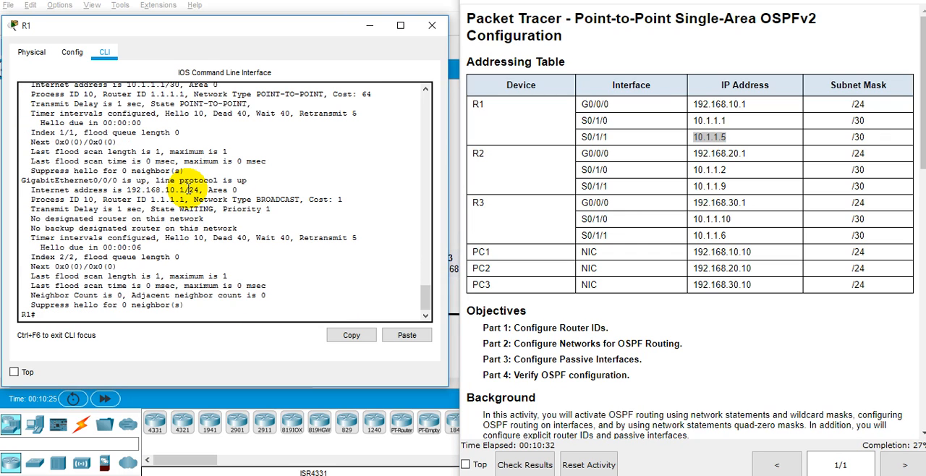
Enter global configuration mode on R1 with conf t and open the OSPF process with router ospf 10.
text(conf t)
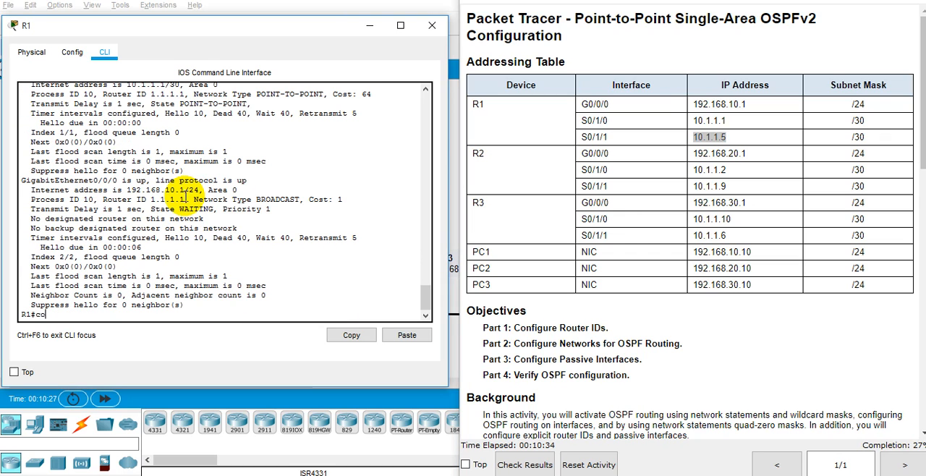
key(Return)
text(r)
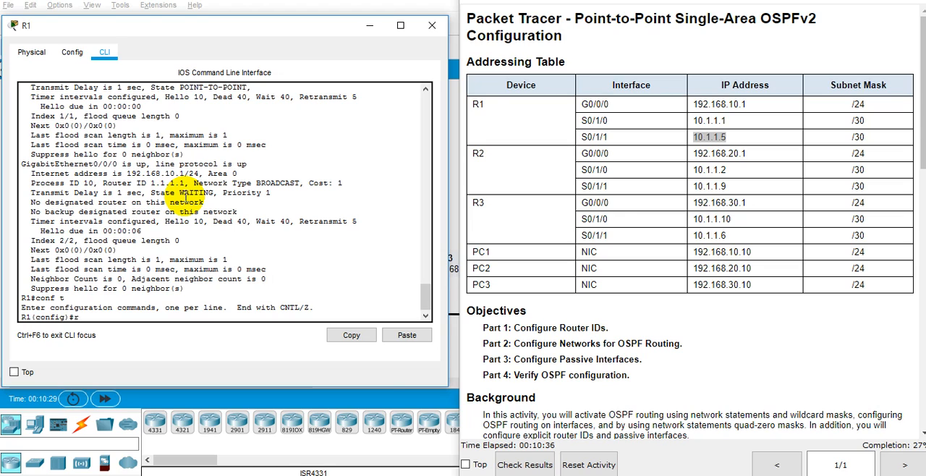
text(oute r)
text( os)
text(f)
key(BackSpace)
text(pf 10)
key(Return)
Recall an earlier network command on R1 and enter it as network 10.1.1.4 0.0.0.3 area 0.
key(Up)
key(Up)
key(Up)
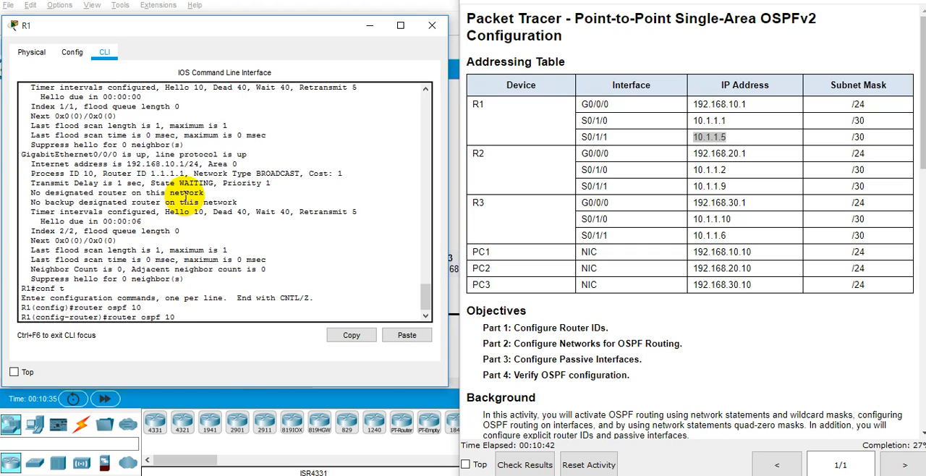
key(Up)
key(Left)
key(Left)
key(Left)
key(Left)
key(Left)
key(Left)
key(Left)
key(Left)
key(Left)
key(Left)
key(Left)
key(Left)
key(Left)
key(Left)
key(Left)
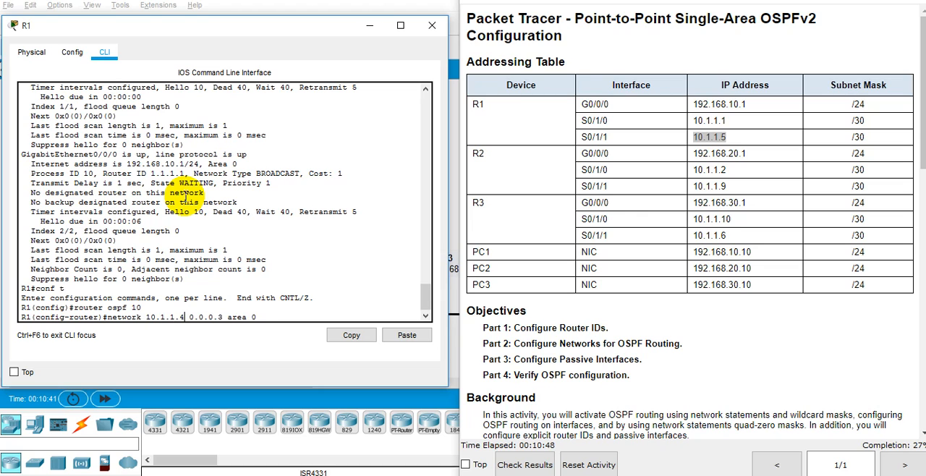
key(BackSpace)
text(4)
key(Return)
Remove the wrong statement on R1 with no network 10.1.4.0 0.0.0.3 area 0.
key(Up)
key(Up)
key(Up)
key(Up)
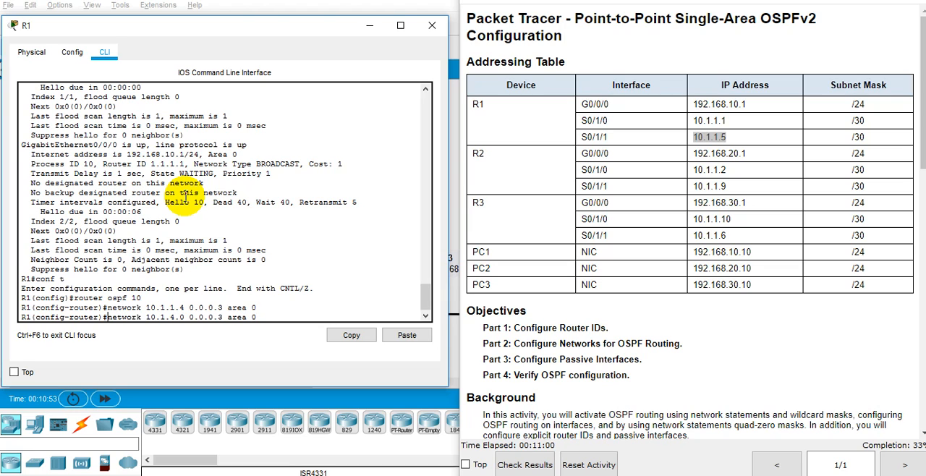
key(ctrl+a)
text(no)
key(Return)
Leave R1's configuration mode with end and run show ip ospf interface again.
key(Return)
text(end)
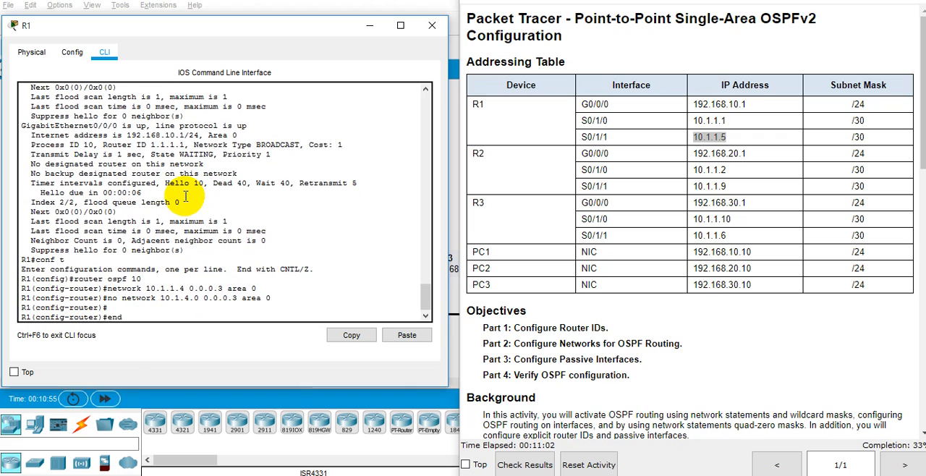
key(Return)
text(show ip osp)
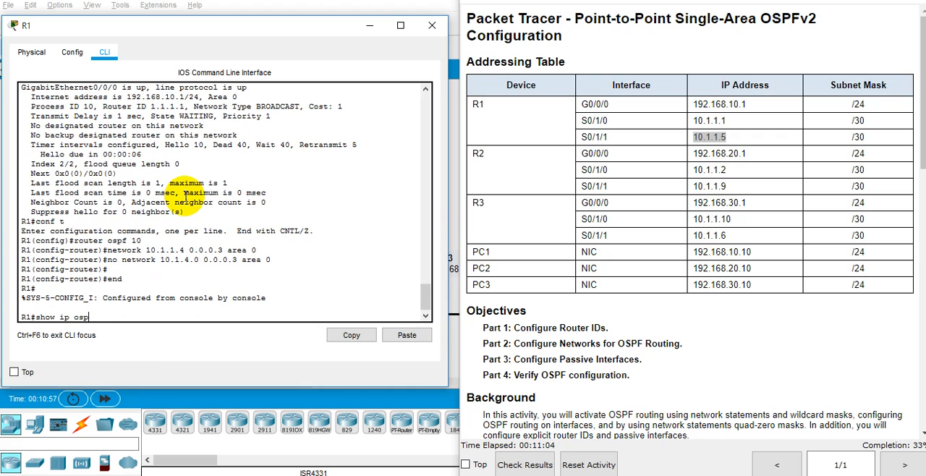
text(f inter)
key(Tab)
key(Return)
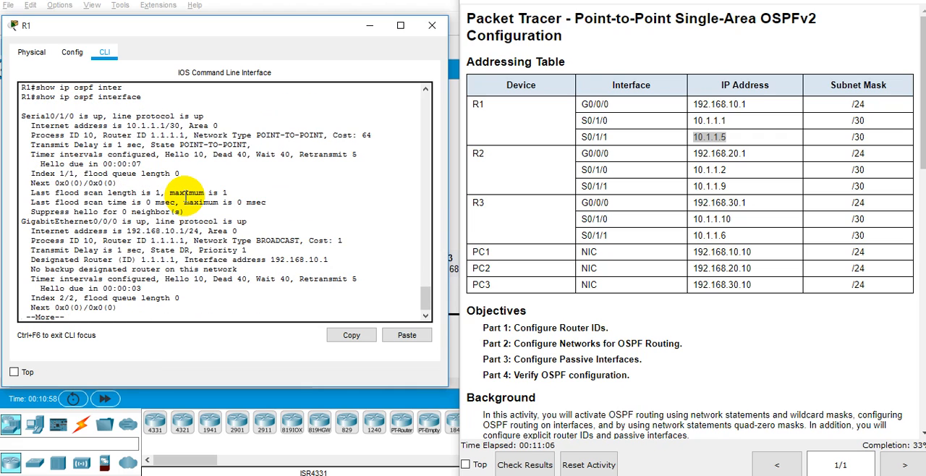
Display the rest of the OSPF interface output and check the Serial0/1/1 entry.
drag(69, 114, 65, 113)
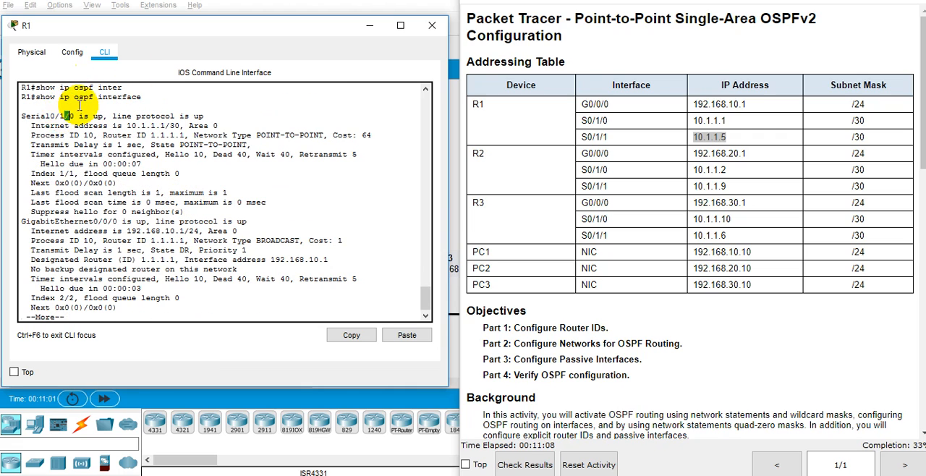
key(space)
triple_click(64, 219)
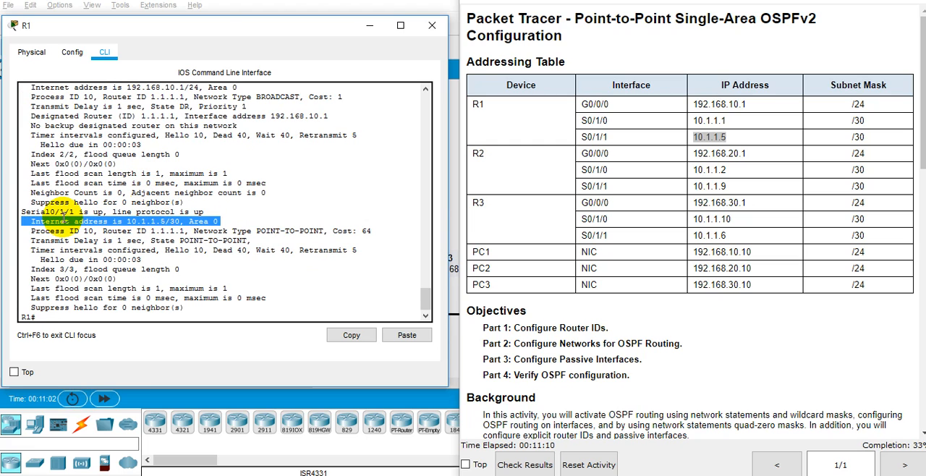
triple_click(64, 214)
double_click(299, 247)
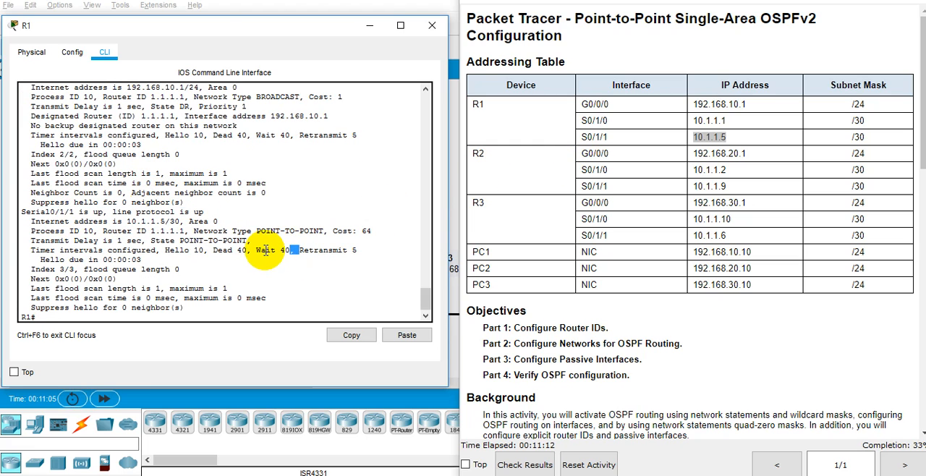
Save R1's configuration with wr mem and read the Step 2 instructions for configuring OSPF on R2.
click(217, 267)
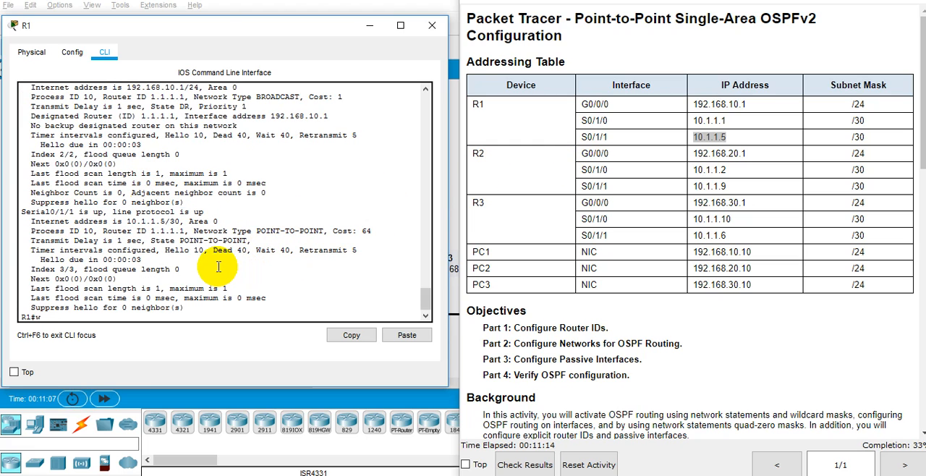
key(Return)
scroll(740, 275, down, 5)
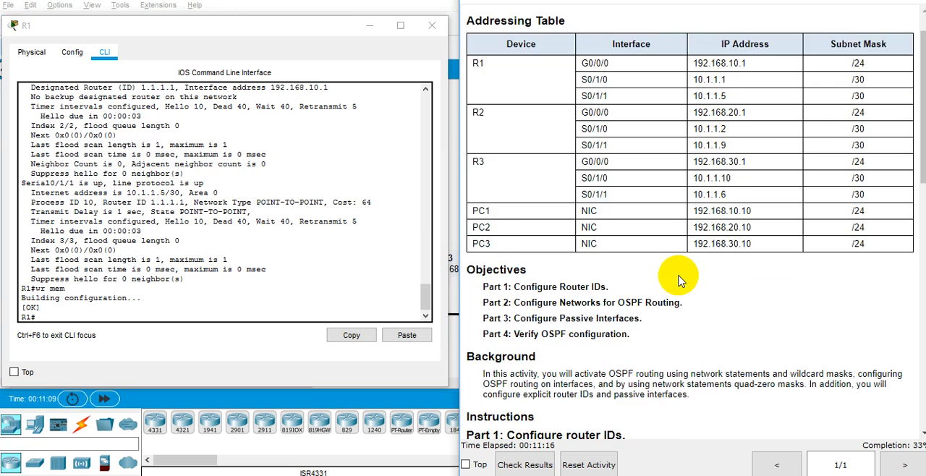
scroll(678, 281, down, 3)
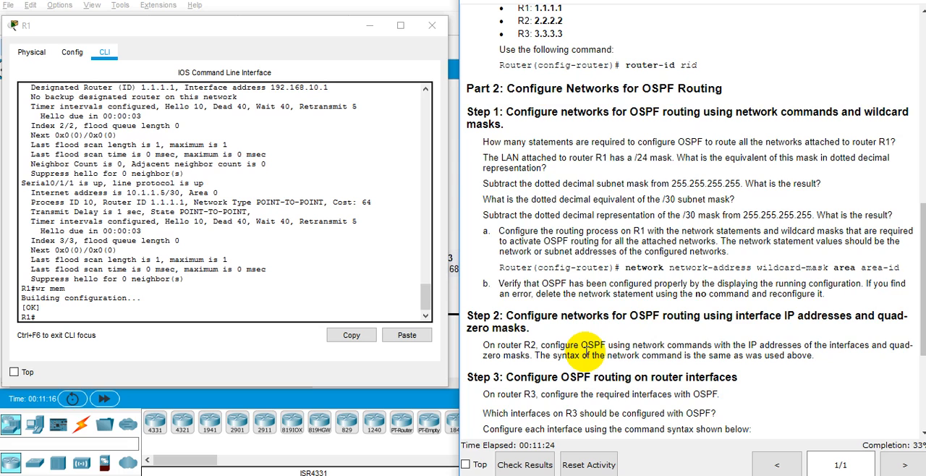
double_click(586, 356)
scroll(586, 355, down, 3)
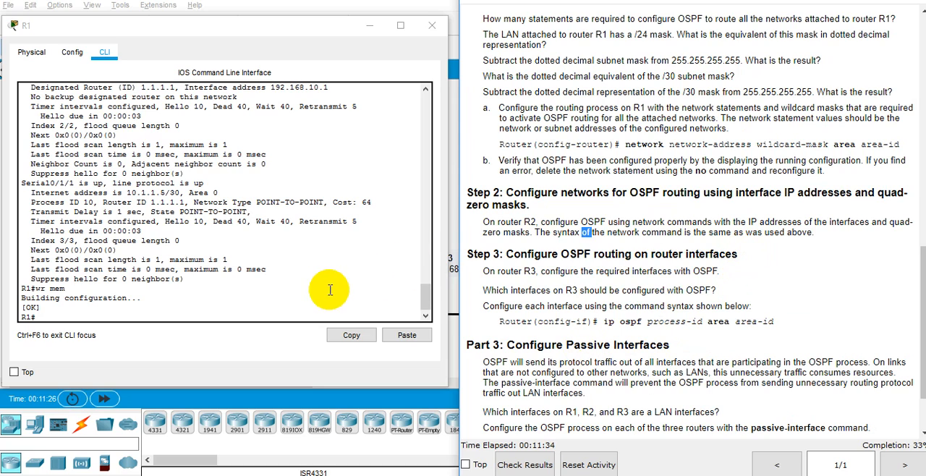
Minimize R1's window, open router R2's CLI, and bring the addressing table back into view in the instructions.
click(373, 24)
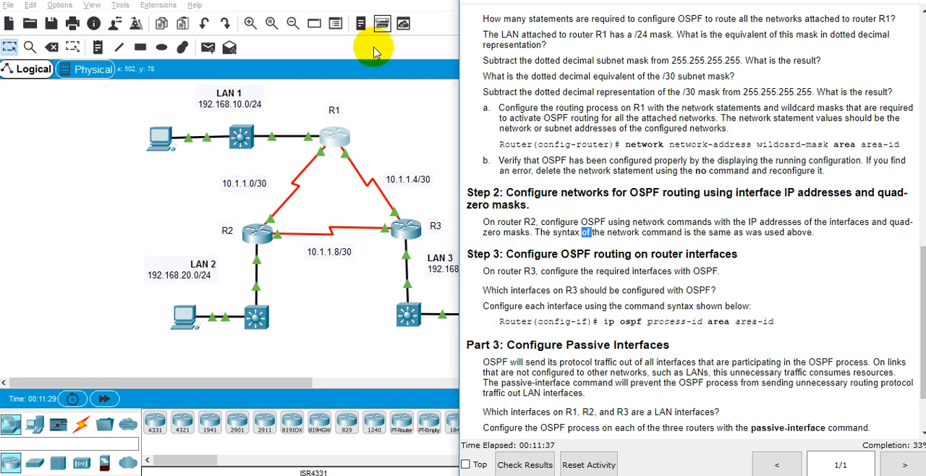
click(256, 232)
drag(310, 79, 217, 55)
key(alt+Tab)
key(alt+Tab)
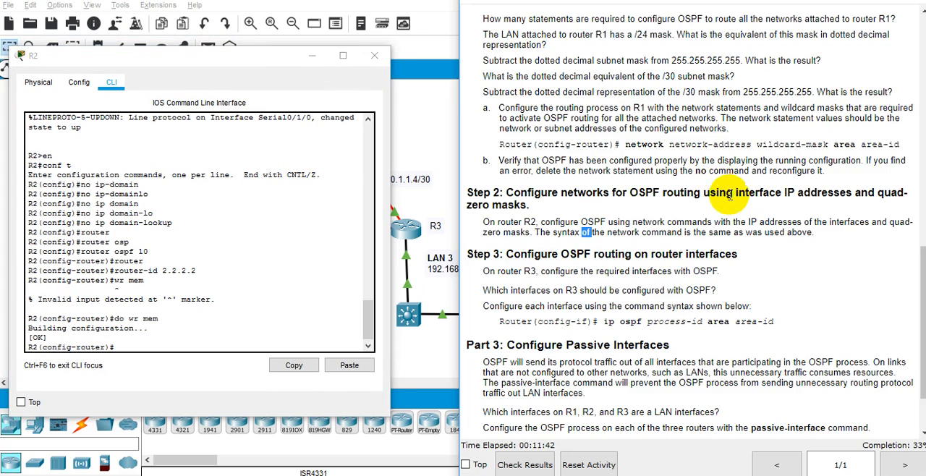
scroll(627, 192, up, 10)
scroll(738, 203, up, 1)
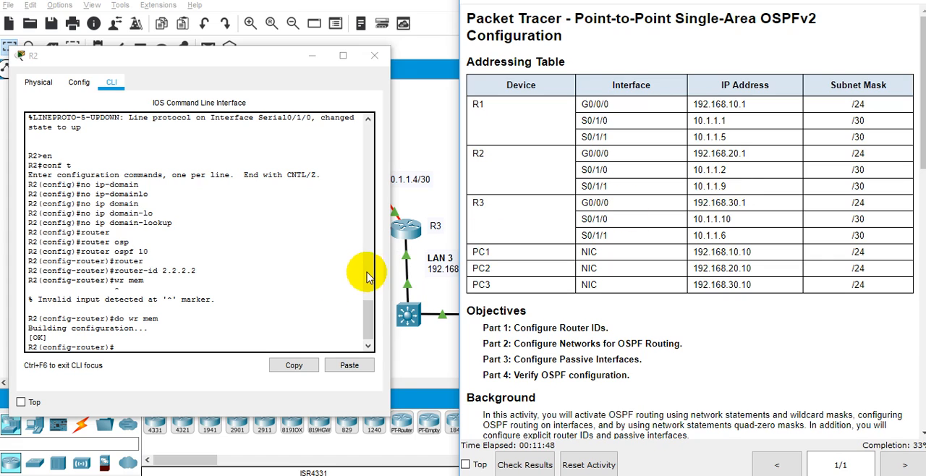
click(292, 290)
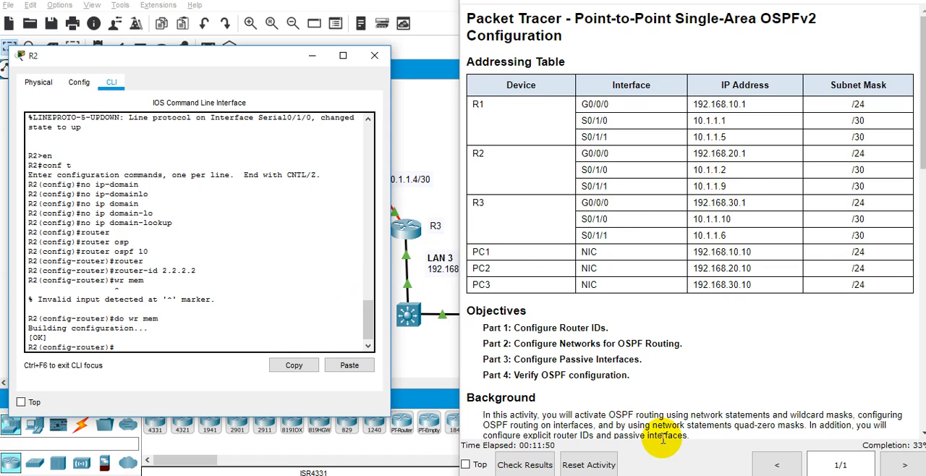
Switch to the Notepad notes and add the heading R1. above the 10.1.1.1/30 entry.
click(672, 475)
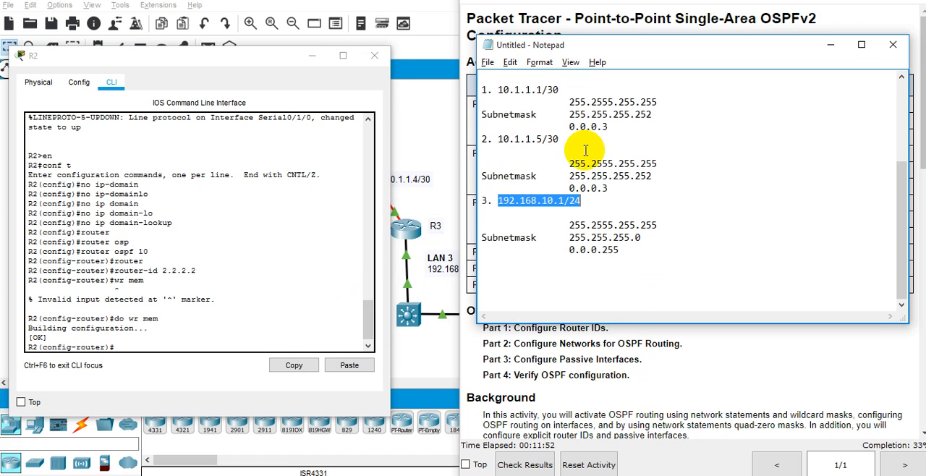
scroll(564, 145, up, 2)
click(539, 148)
text(R)
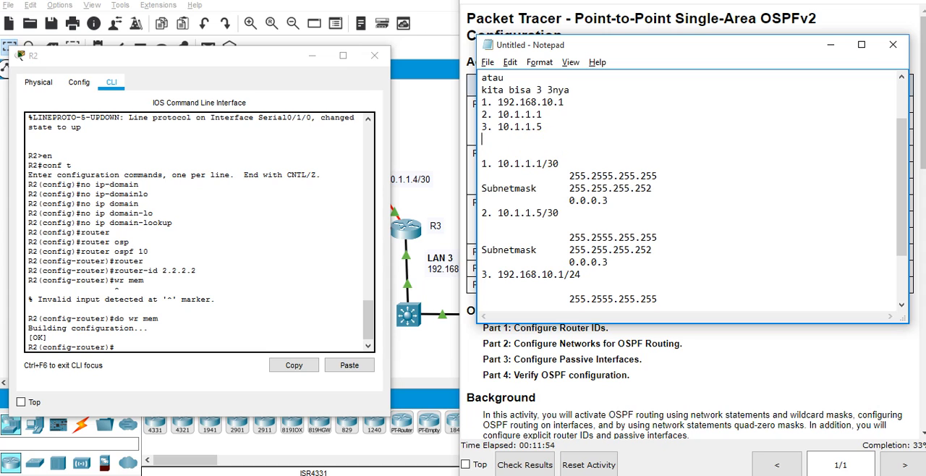
click(528, 146)
text(R1.)
Add the heading R2. below R1's notes and start item 1 underneath it.
scroll(536, 238, down, 2)
click(641, 259)
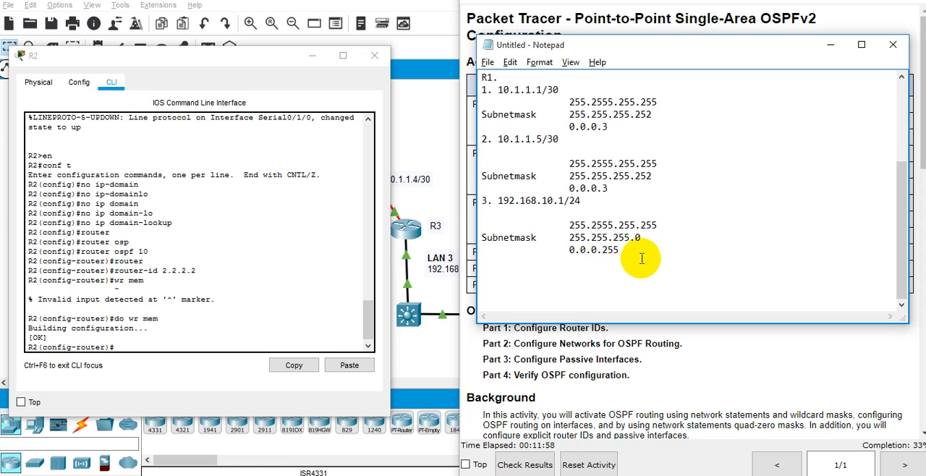
text(R2.)
key(alt+Tab)
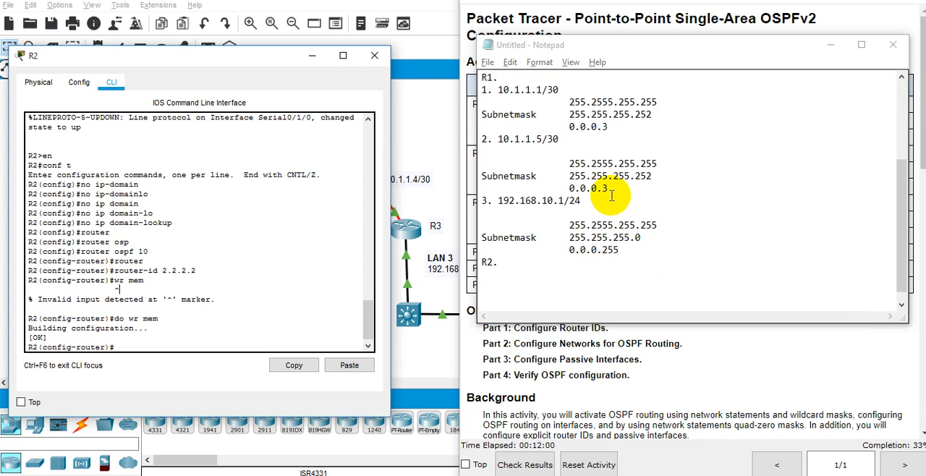
key(alt+Tab)
key(Return)
text(1.)
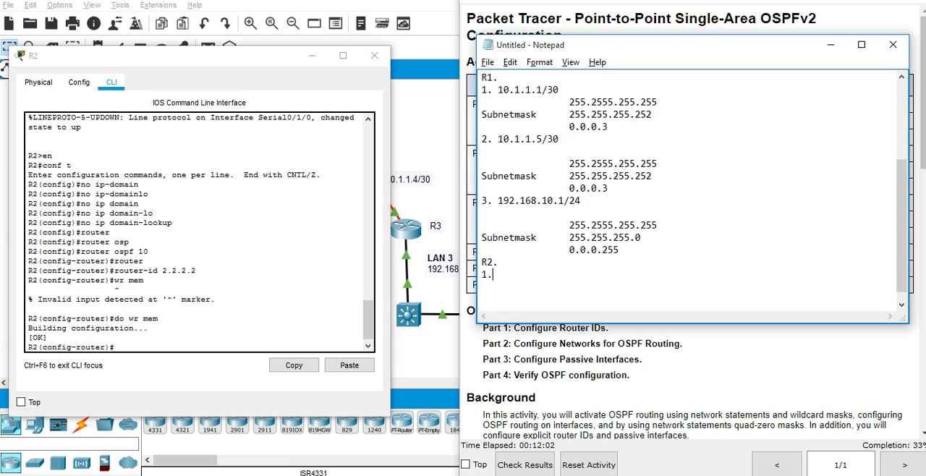
Copy R2's G0/0/0 address 192.168.20.1 from the addressing table and return to the Notepad notes.
click(627, 356)
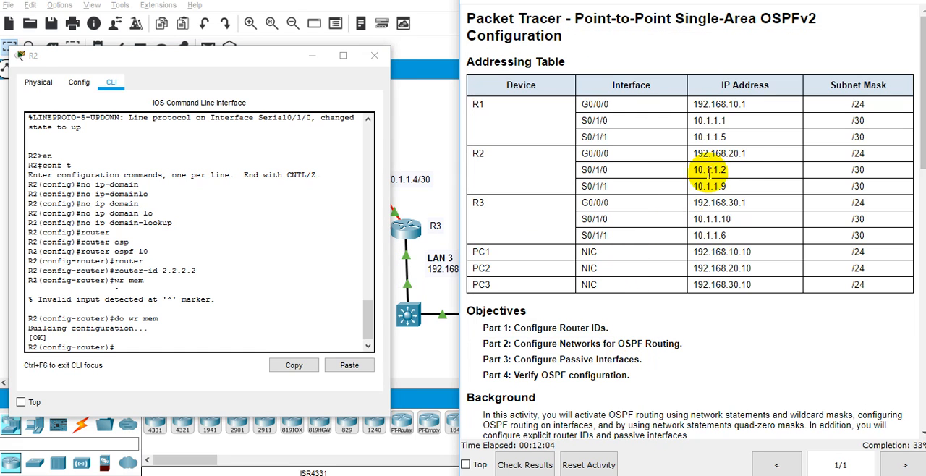
drag(748, 153, 693, 154)
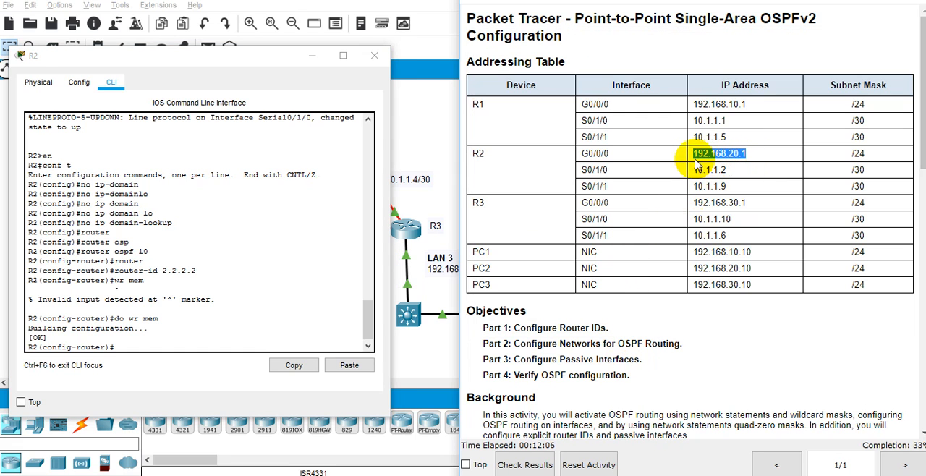
key(alt+Tab)
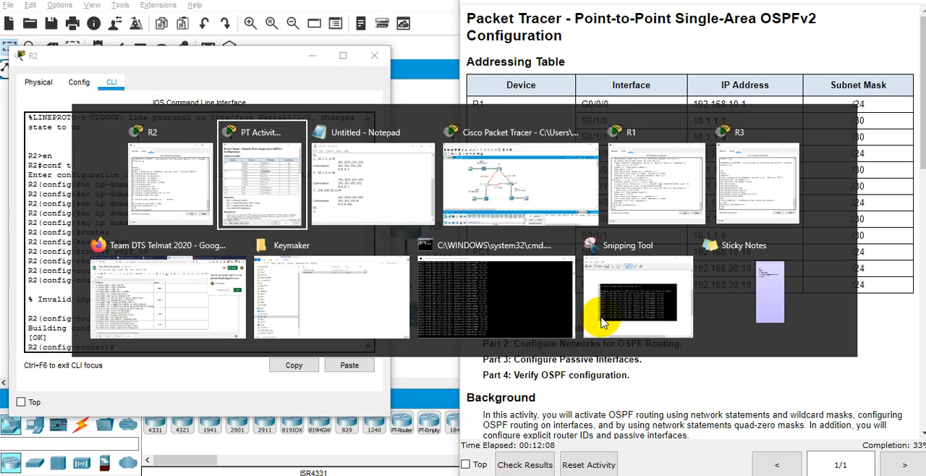
key(alt+Tab)
Arrange the Notepad window beside the activity instructions so that the notes and the addressing table are both readable.
drag(608, 37, 244, 40)
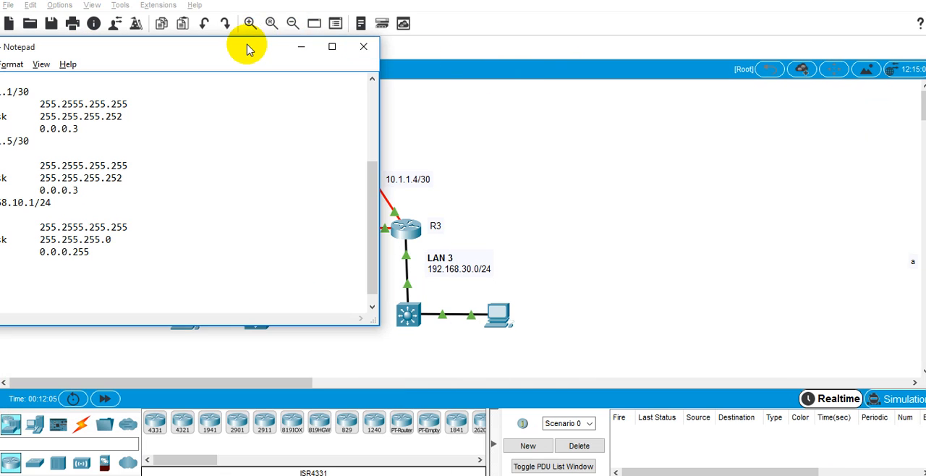
drag(244, 46, 418, 73)
key(alt+Tab)
key(alt+Tab)
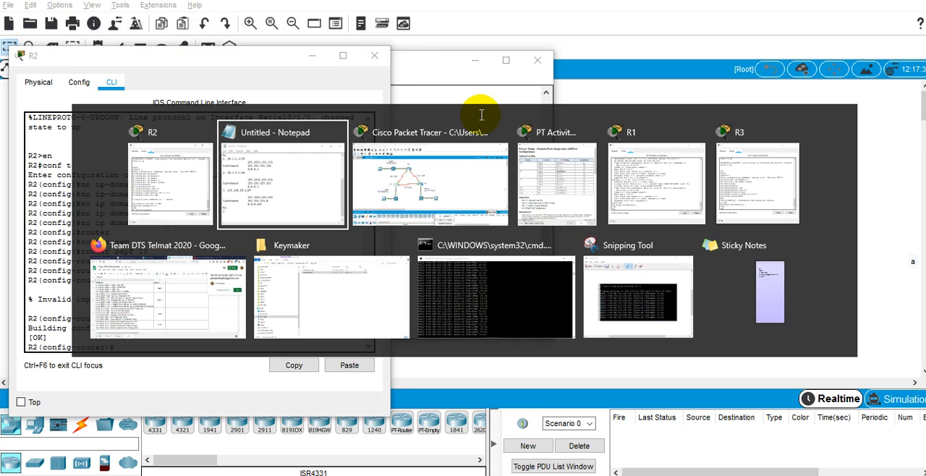
key(Tab)
key(Tab)
click(425, 78)
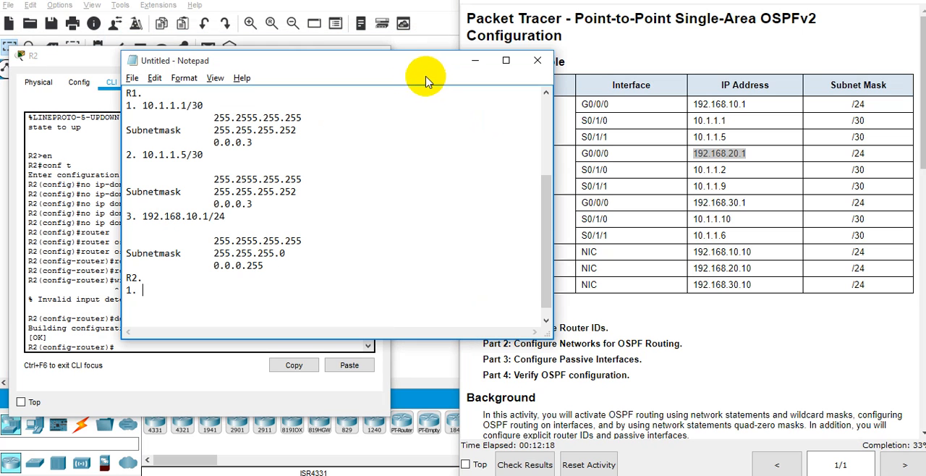
drag(337, 58, 248, 31)
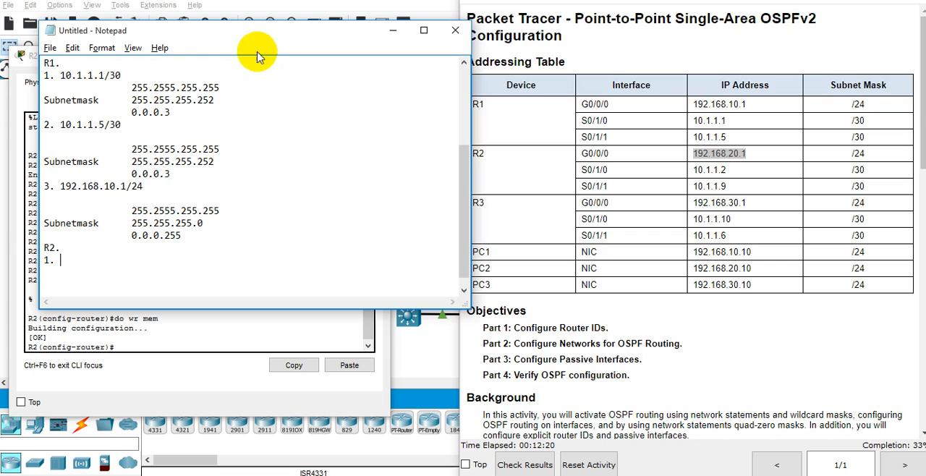
Enter 192.168.20.1/24 as item 1 under the R2. heading.
click(272, 177)
click(78, 275)
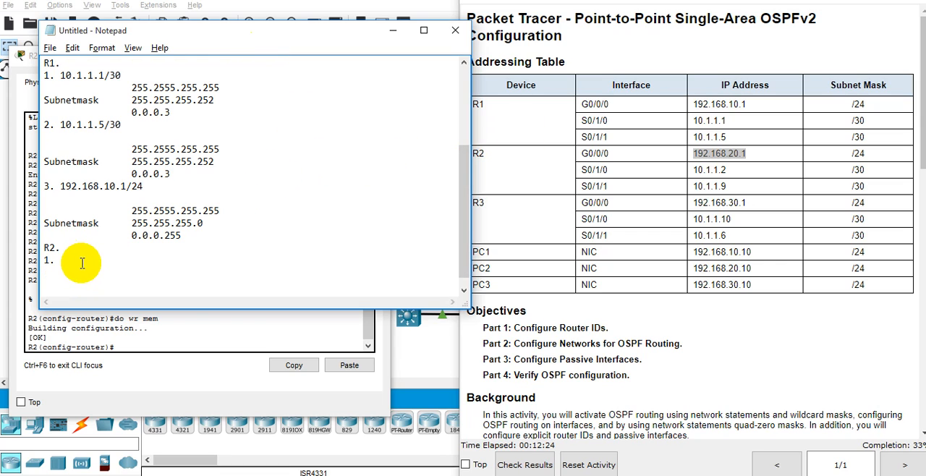
text(192.168.20.1/24)
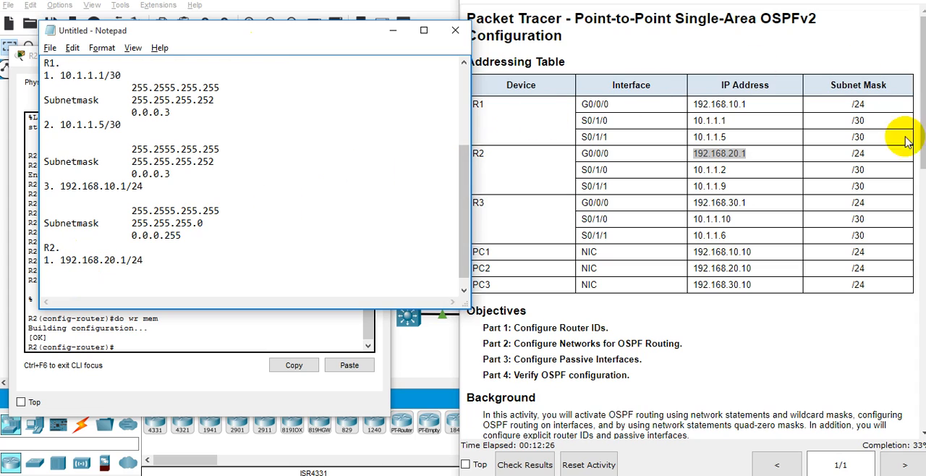
Copy R2's S0/1/0 address 10.1.1.2 from the addressing table into the notes as item 2.
double_click(721, 169)
key(ctrl+c)
click(172, 281)
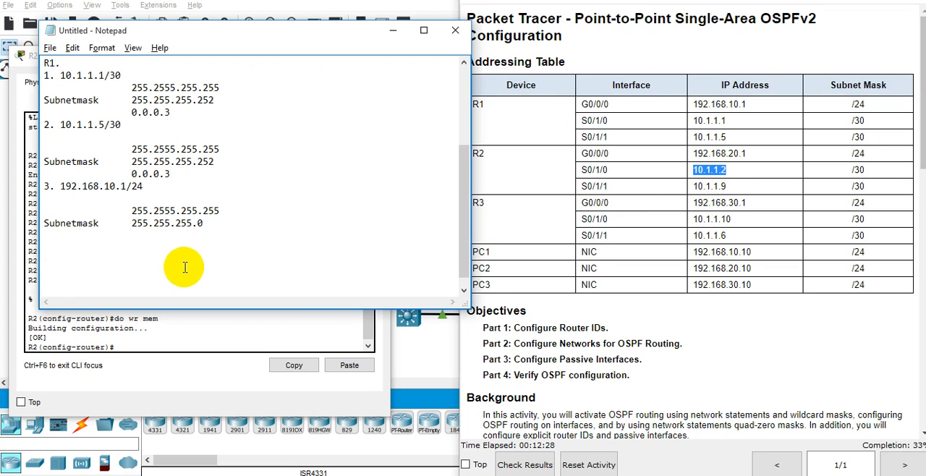
key(Return)
text(2.)
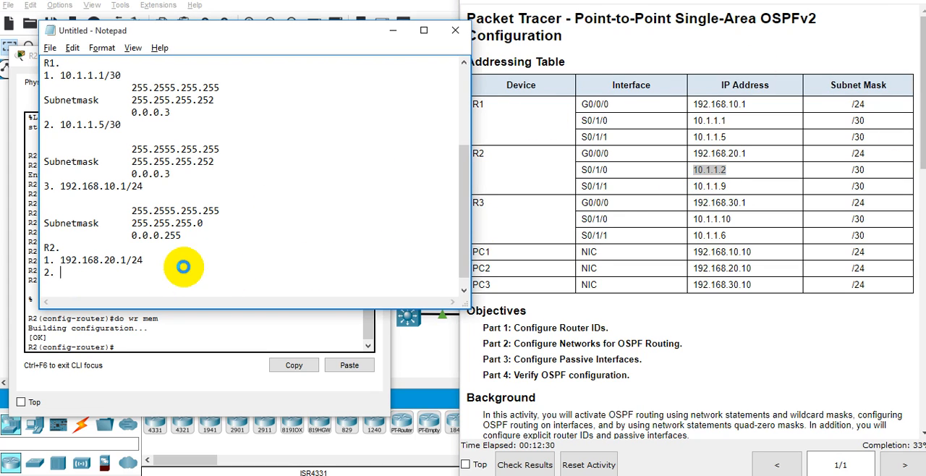
key(ctrl+v)
key(Return)
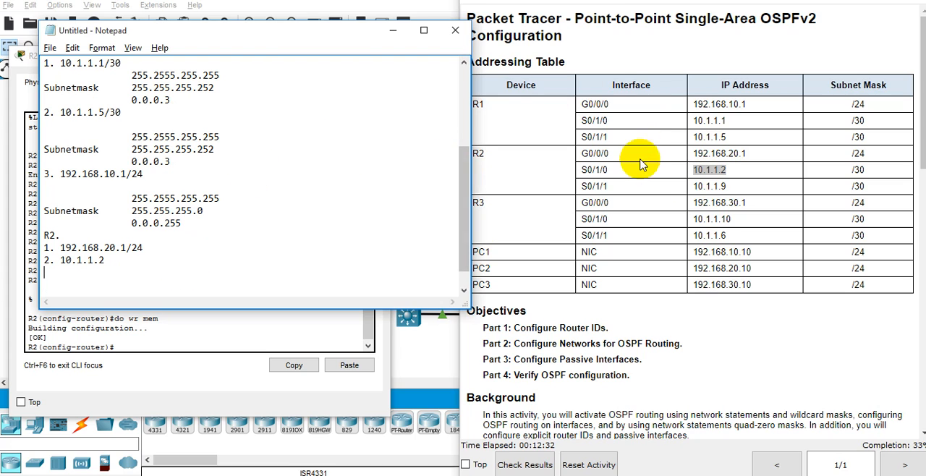
Copy R2's S0/1/1 address 10.1.1.9 from the addressing table into the notes as item 3.
drag(725, 186, 693, 186)
key(ctrl+c)
click(190, 269)
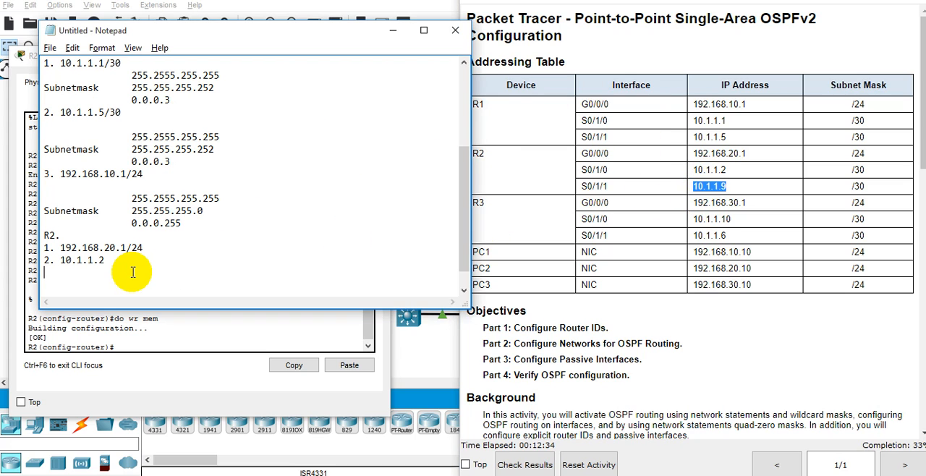
text(3.)
key(ctrl+v)
key(Return)
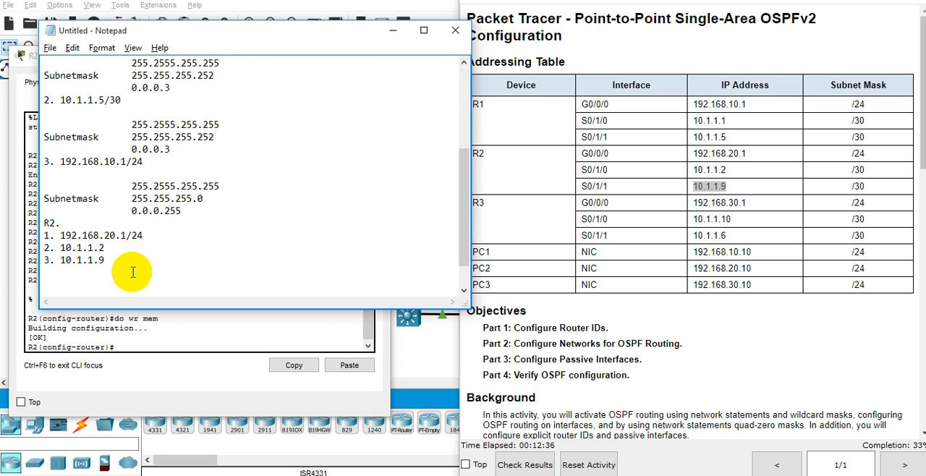
Append the prefix length /30 to R2's 10.1.1.2 and 10.1.1.9 entries.
click(123, 247)
text(/30)
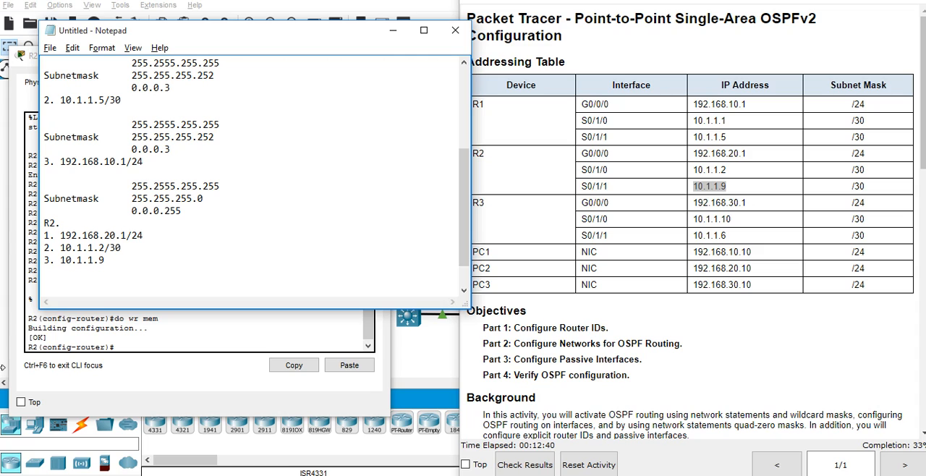
text(/3)
Duplicate the mask and Subnetmask 255.255.255.0 lines from R1's item 3 directly beneath R2's 192.168.20.1/24 entry.
key(Up)
key(Up)
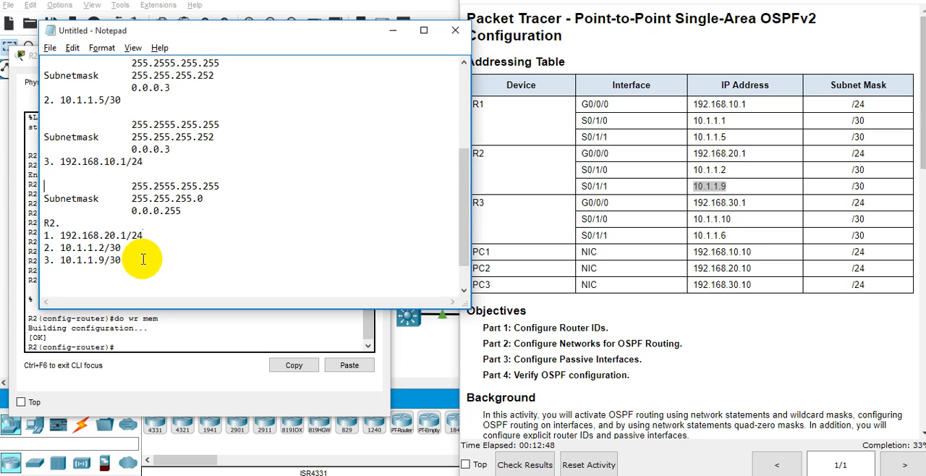
key(shift+Down)
key(shift+Down)
key(ctrl+c)
key(Down)
key(Down)
key(Down)
key(Return)
key(Up)
key(ctrl+v)
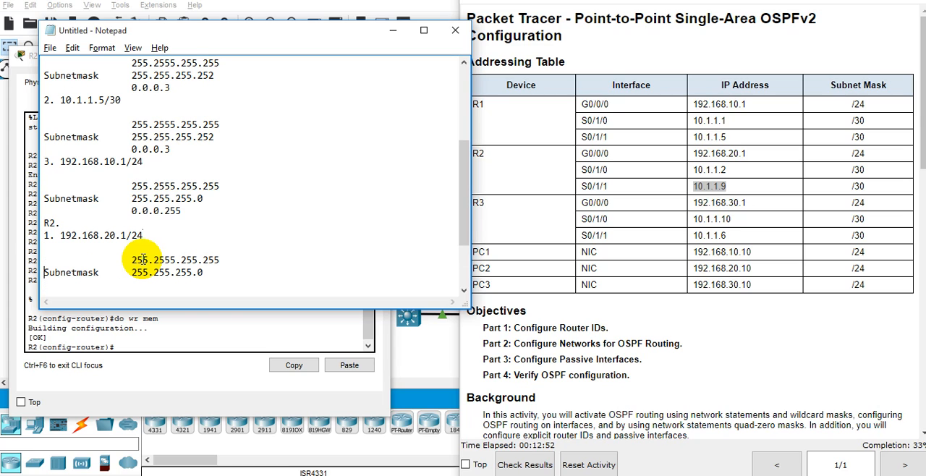
key(Delete)
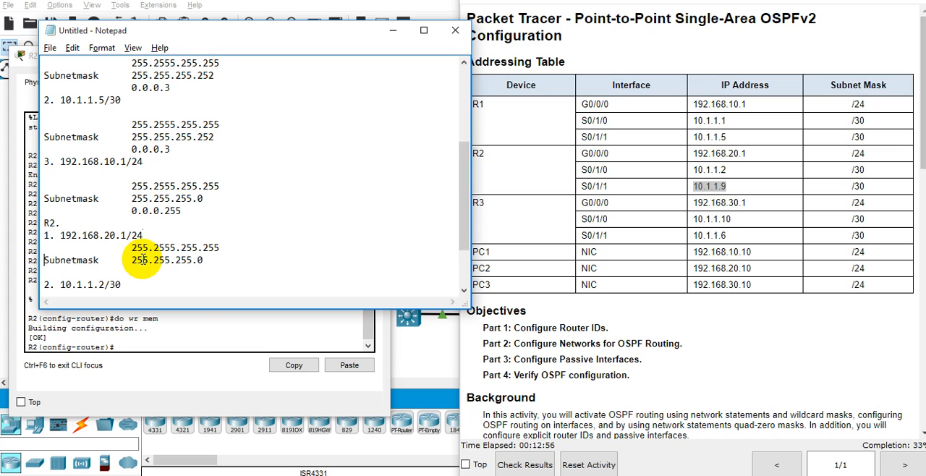
Enter the wildcard mask 0.0.0.255 aligned under the 255.255.255.0 mask of R2's item 1.
double_click(176, 262)
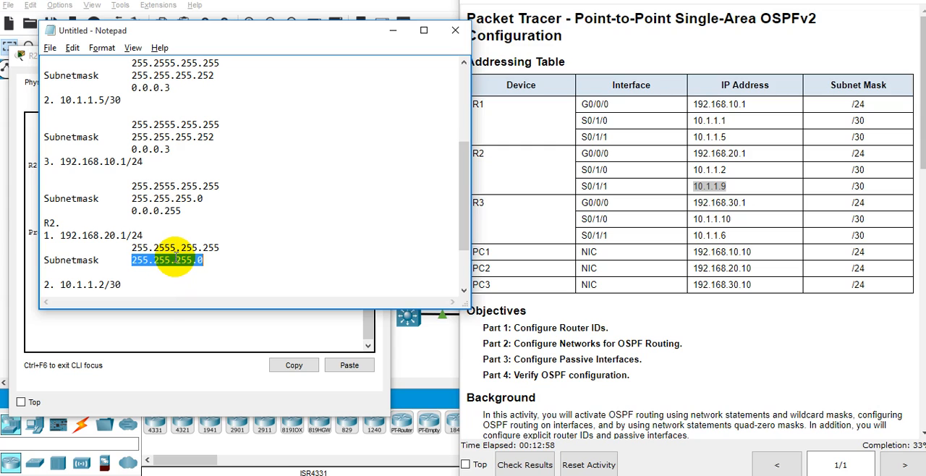
click(181, 275)
key(Tab)
key(Tab)
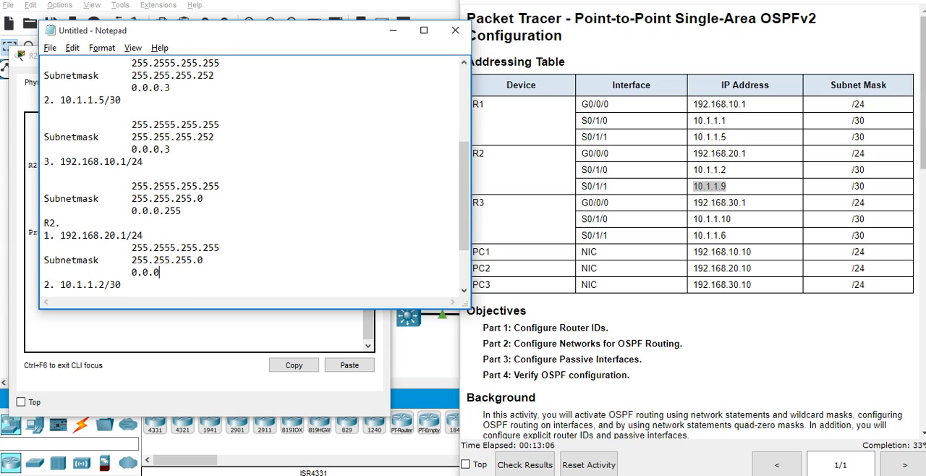
text(0.0.0.255)
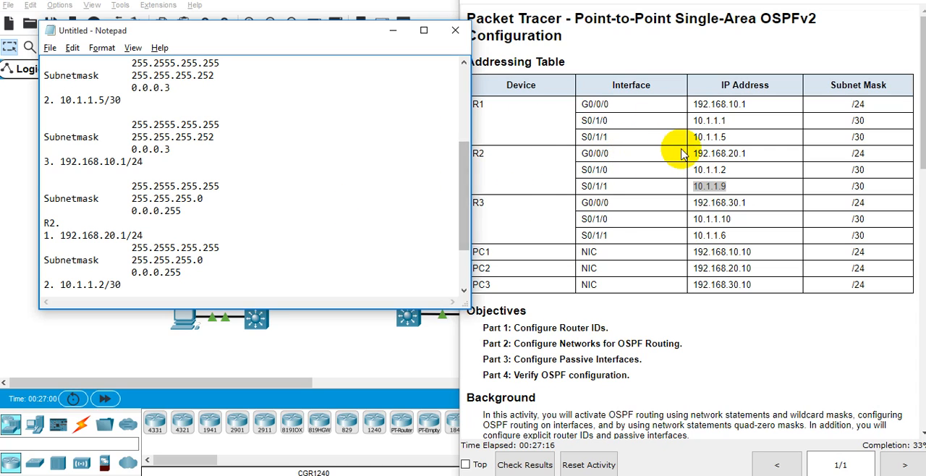
Duplicate the three mask calculation lines of R2's item 1 beneath the 10.1.1.2/30 entry.
scroll(152, 246, down, 1)
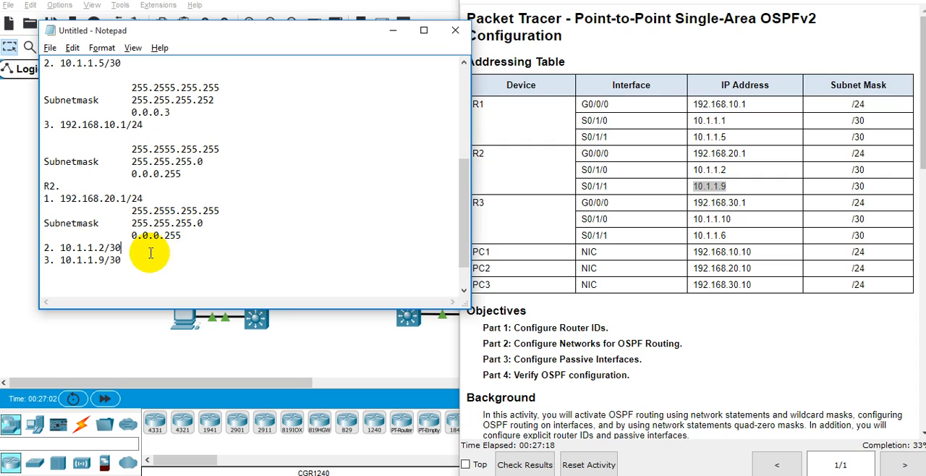
drag(72, 236, 51, 235)
click(186, 236)
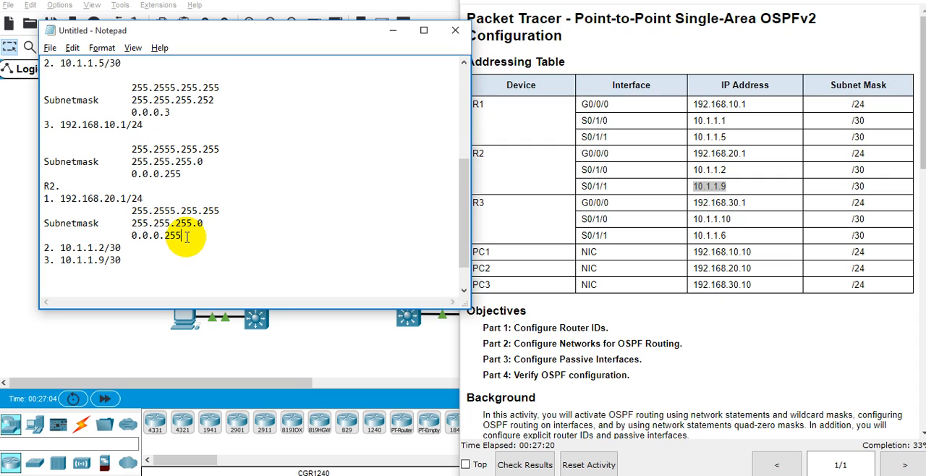
drag(186, 236, 33, 209)
key(ctrl+c)
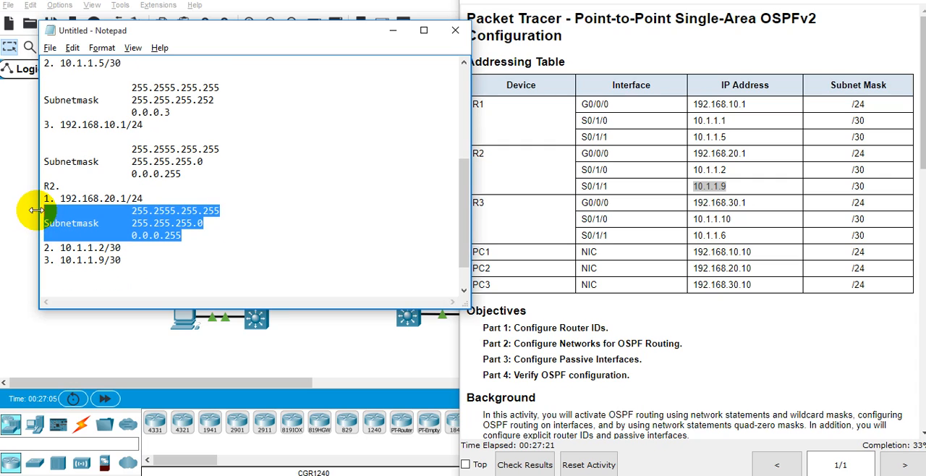
click(120, 247)
key(Return)
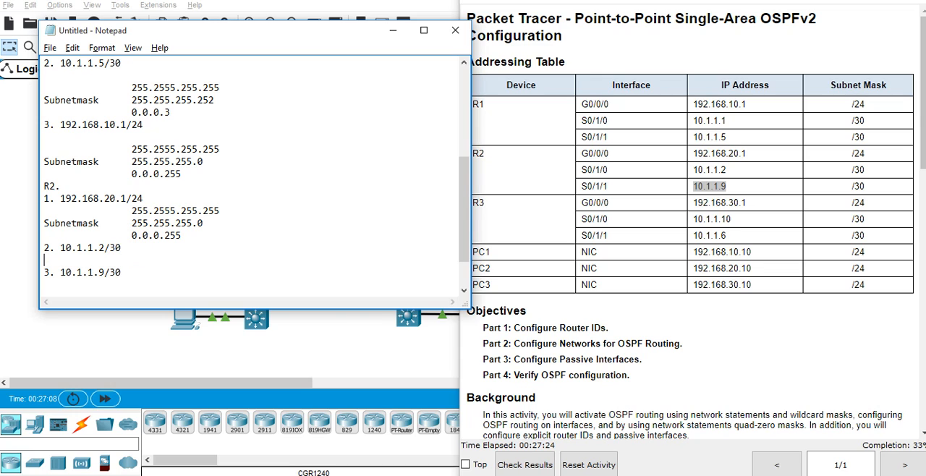
key(ctrl+v)
Change the subnet mask under R2's 10.1.1.2/30 entry to 255.255.255.252.
key(Down)
key(Up)
key(Right)
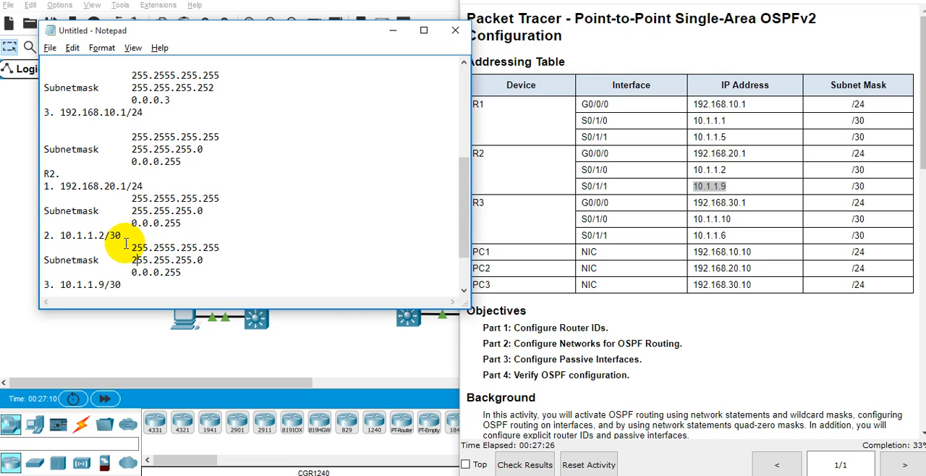
key(Up)
key(Right)
key(Right)
key(Right)
key(Right)
key(Right)
key(BackSpace)
text(25)
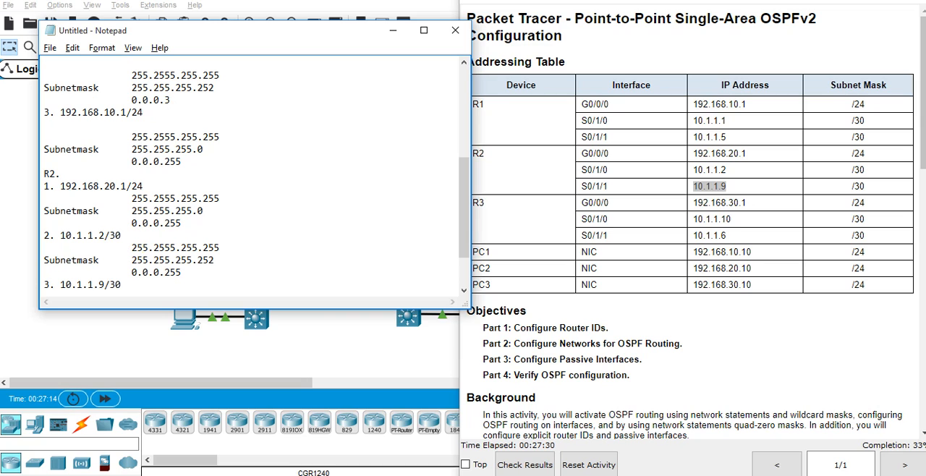
Change the wildcard mask under R2's 10.1.1.2/30 entry to 0.0.0.3.
key(BackSpace)
key(BackSpace)
key(BackSpace)
key(Down)
key(Return)
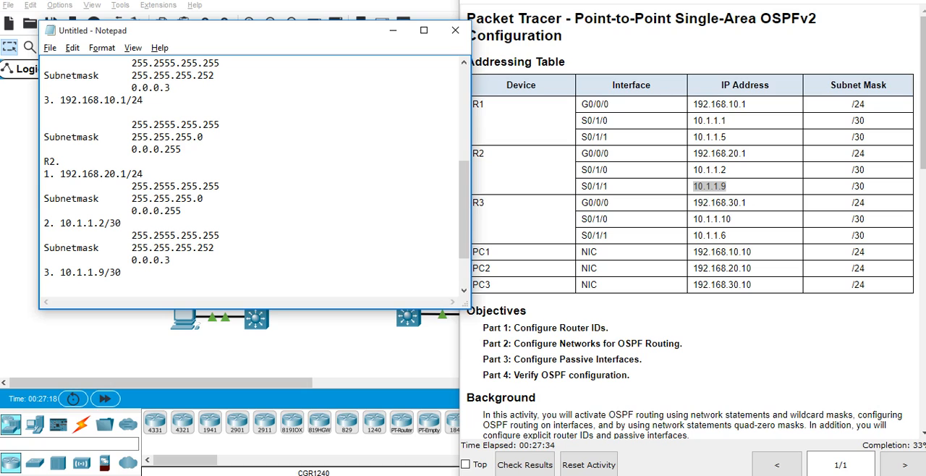
Duplicate the three mask calculation lines of the 10.1.1.2/30 entry beneath R2's 10.1.1.9/30 entry.
key(Up)
key(shift+Down)
key(shift+Down)
key(shift+Down)
key(ctrl+c)
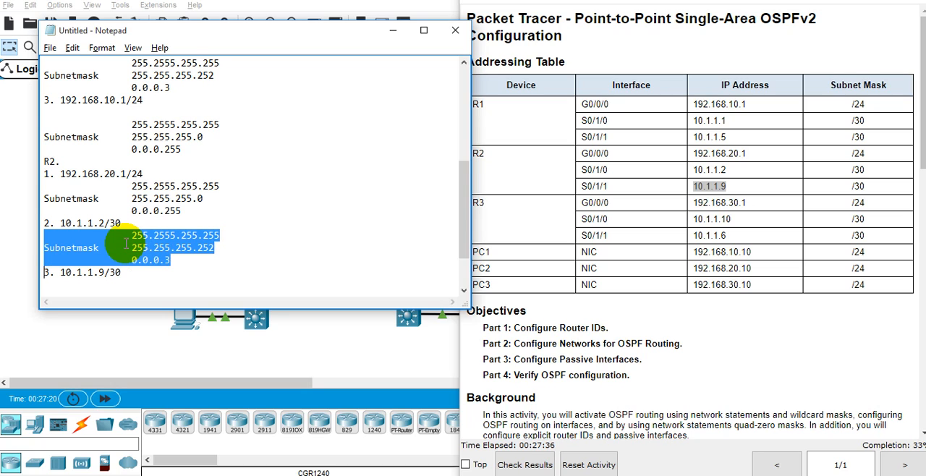
key(Down)
key(Down)
key(ctrl+v)
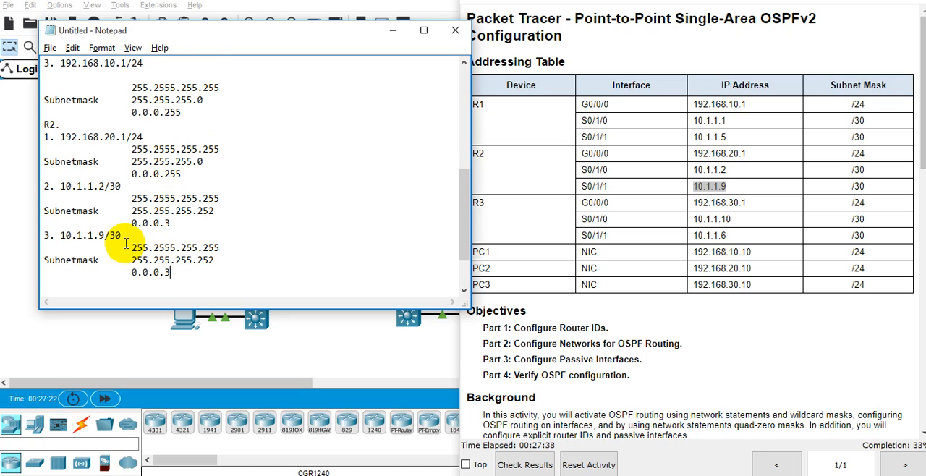
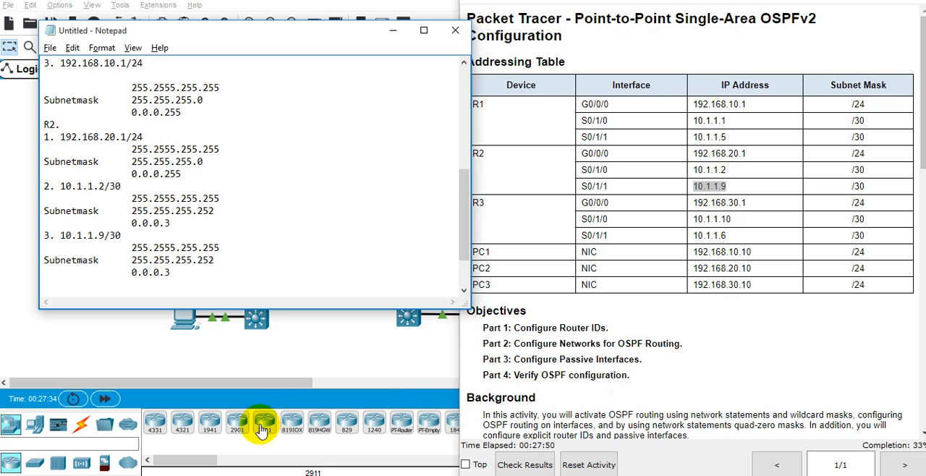
Open R2's command line and enter global configuration mode.
mouse_move(556, 470)
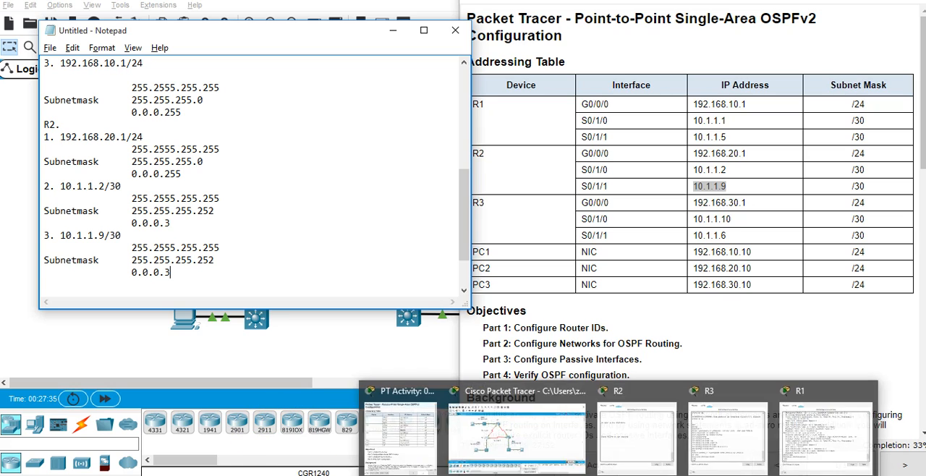
click(630, 416)
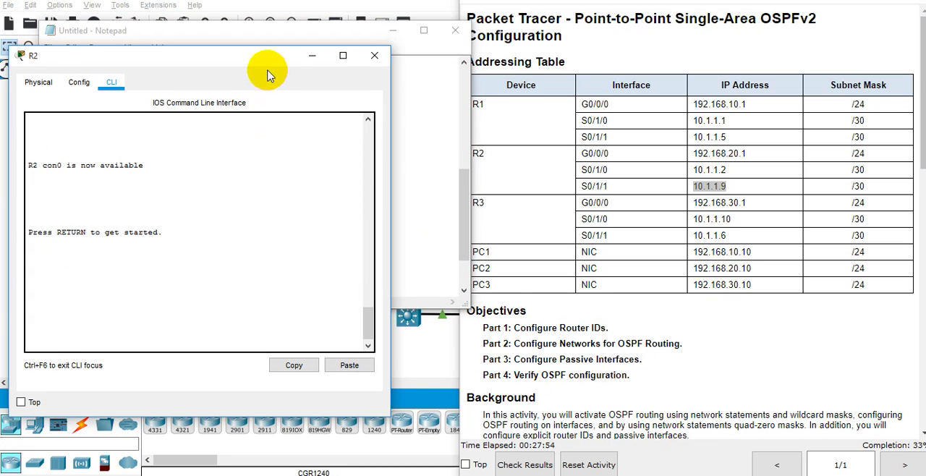
drag(272, 59, 313, 46)
key(Return)
key(Return)
key(Return)
text(en)
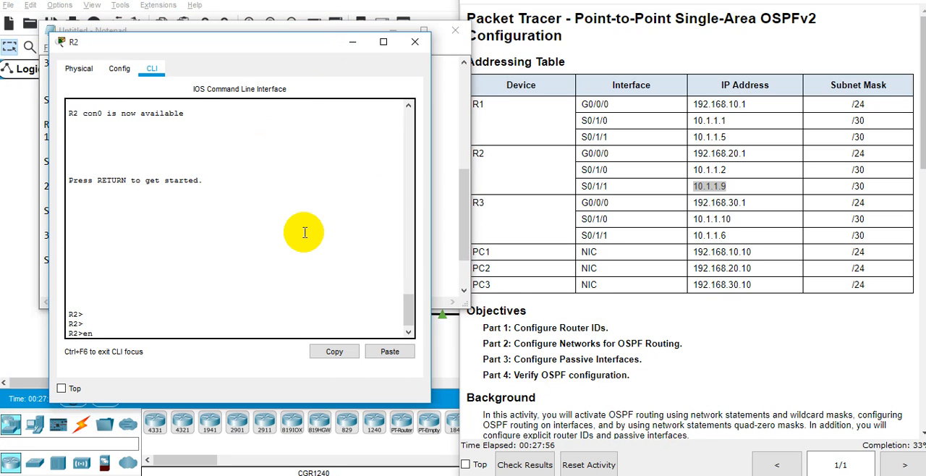
key(Return)
text(conf t)
key(Return)
Enter router configuration mode for OSPF process 10 on R2.
text(route)
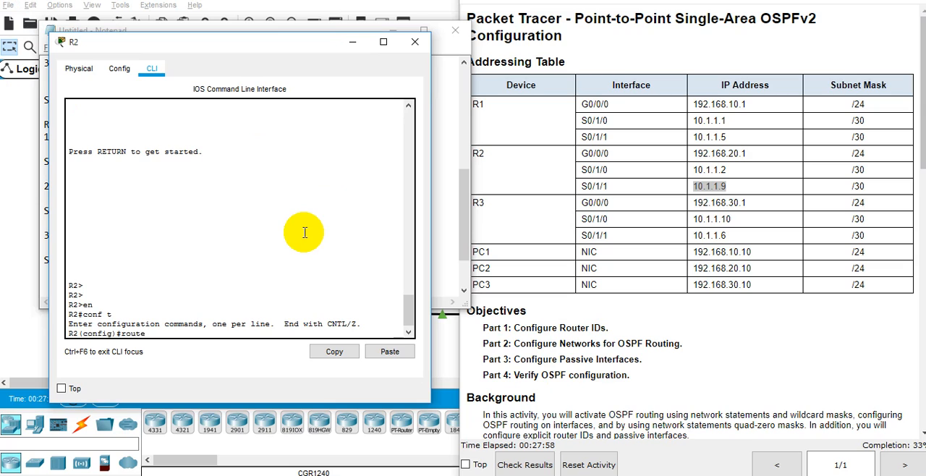
text(r)
key(Tab)
text(osp 10)
key(Return)
Add network 192.168.20.0 with wildcard mask 0.0.0.255 in area 0 to R2's OSPF process, keeping the Notepad calculations in view.
text(netw)
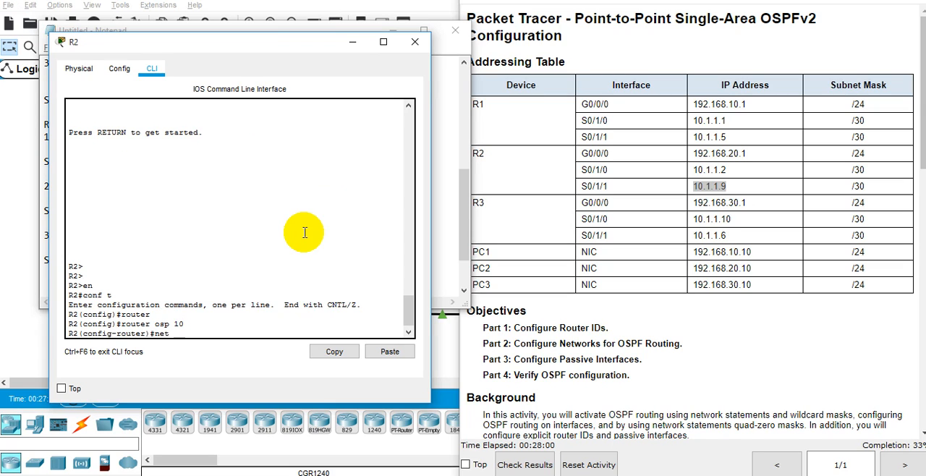
key(Tab)
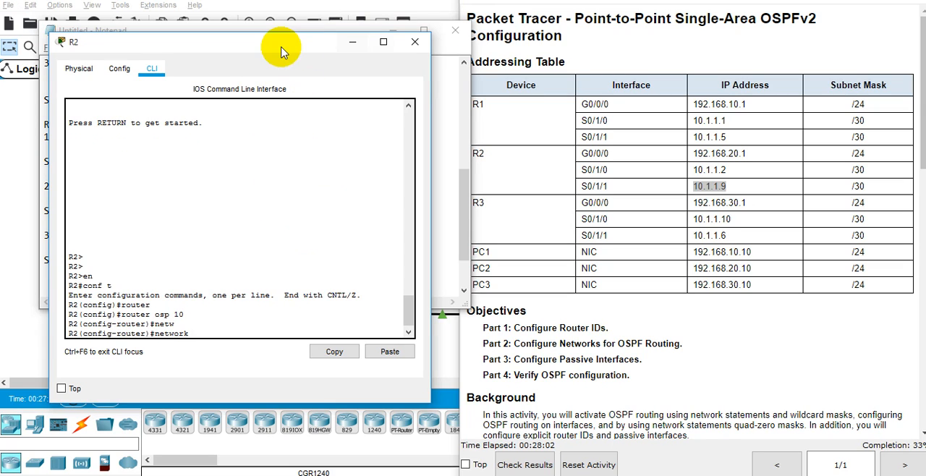
drag(279, 46, 489, 52)
drag(471, 32, 467, 29)
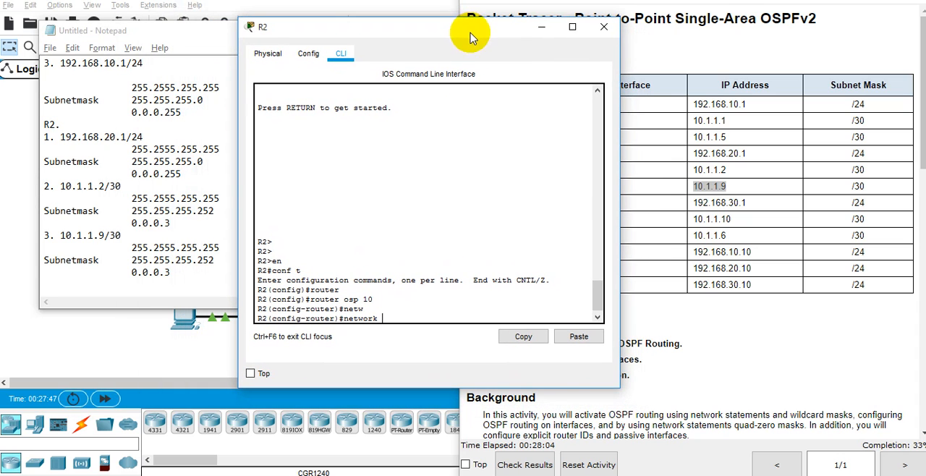
text(92)
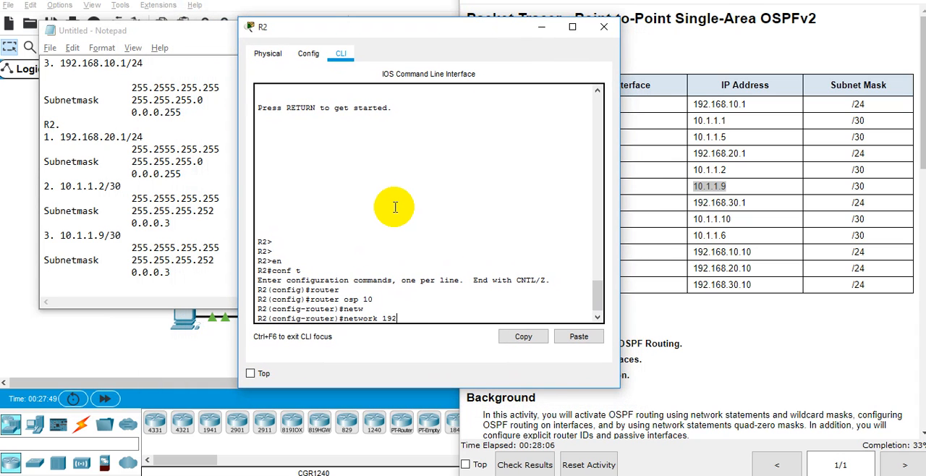
text(.168.20.0 0.0.0.255 ?area)
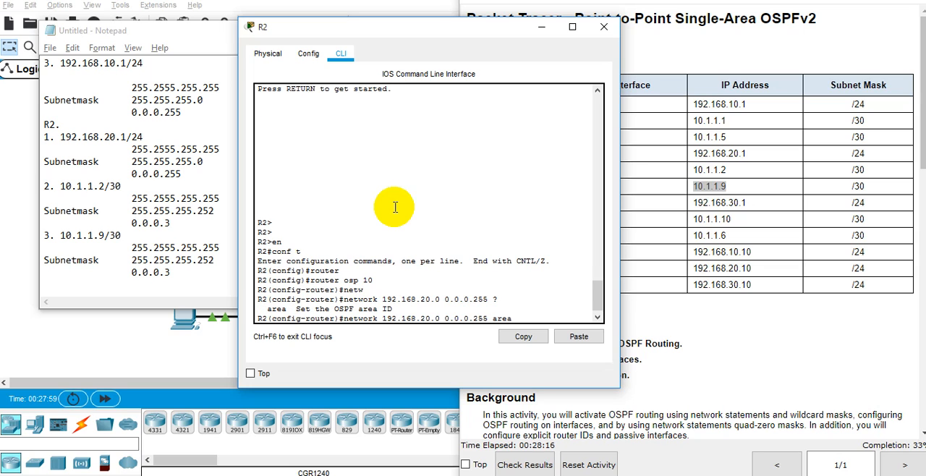
text( ?0)
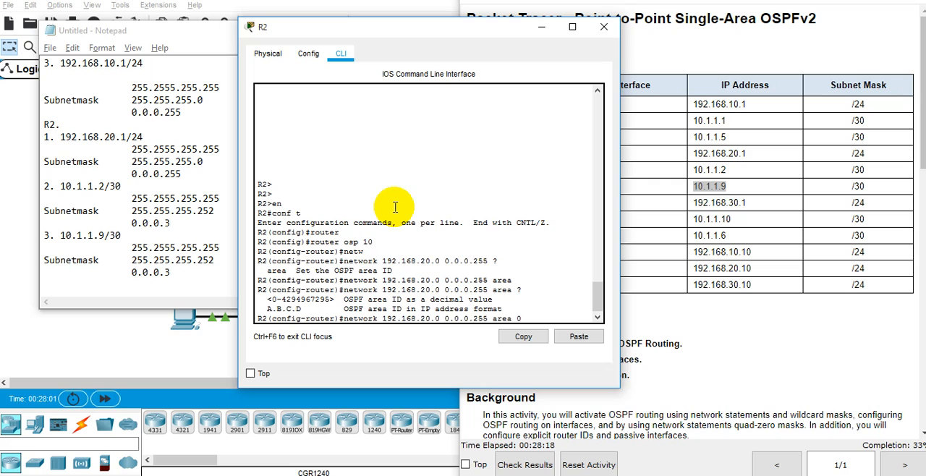
key(Return)
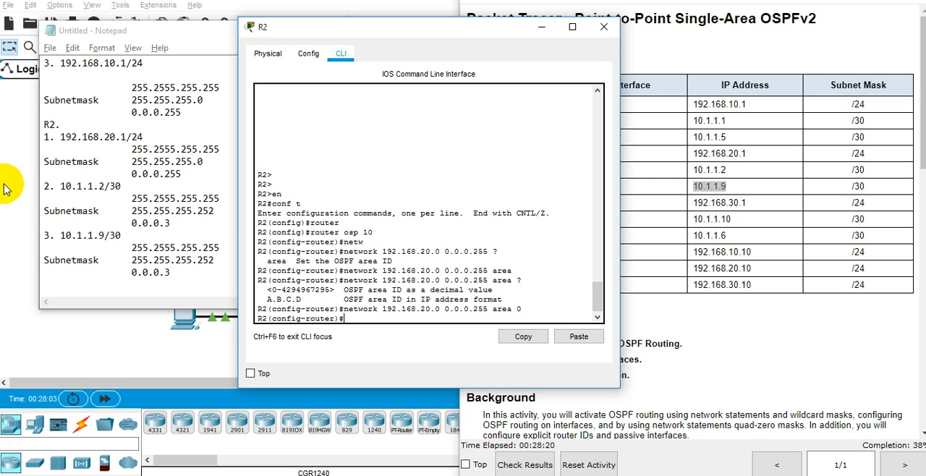
Add network 10.1.1.0 with wildcard mask 0.0.0.3 in area 0 to R2's OSPF process.
text(netw)
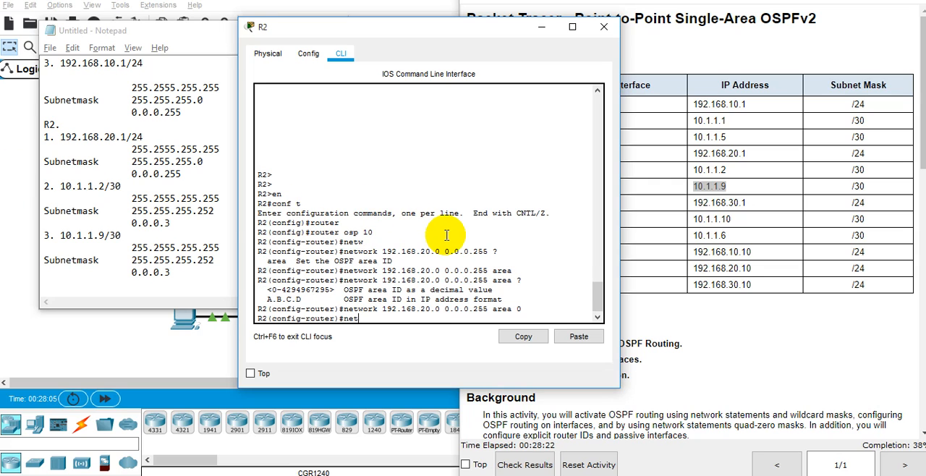
key(Tab)
text(10.1.)
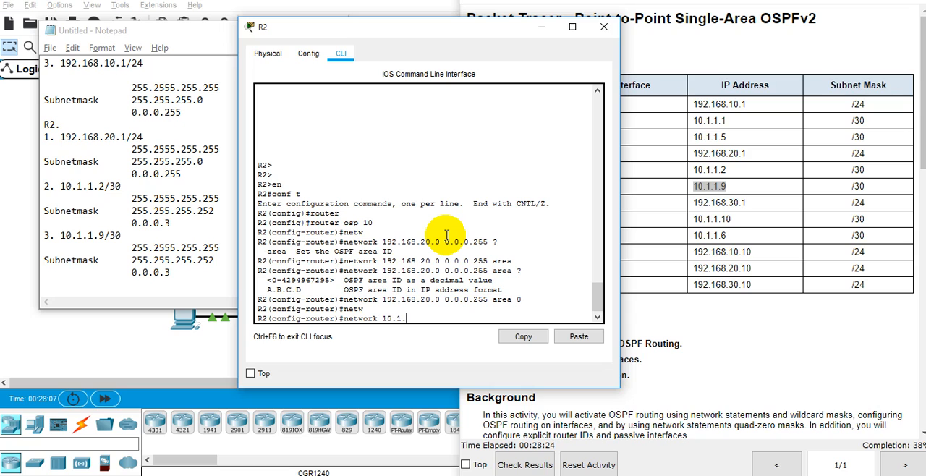
text(1.0)
text(0.0.0.2)
key(BackSpace)
text(3 area)
key(Tab)
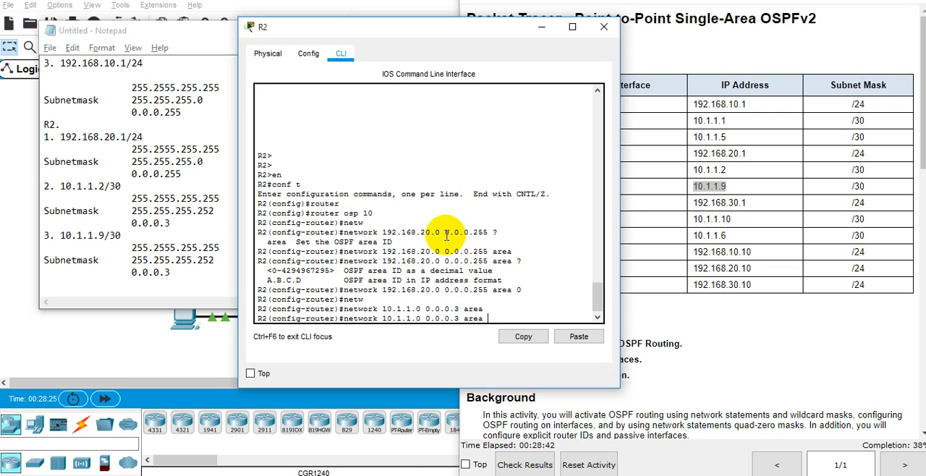
key(Return)
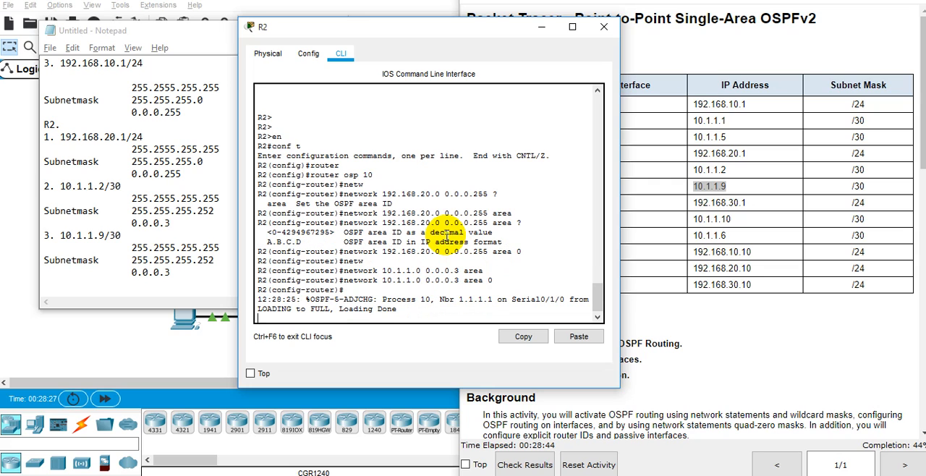
key(Return)
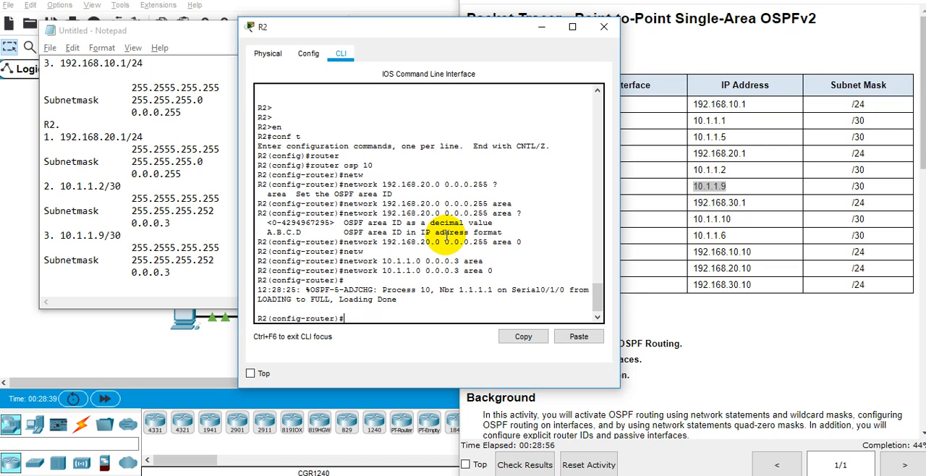
Add network 10.1.1.8 with wildcard mask 0.0.0.3 in area 0 on R2 and return to privileged EXEC mode.
key(Up)
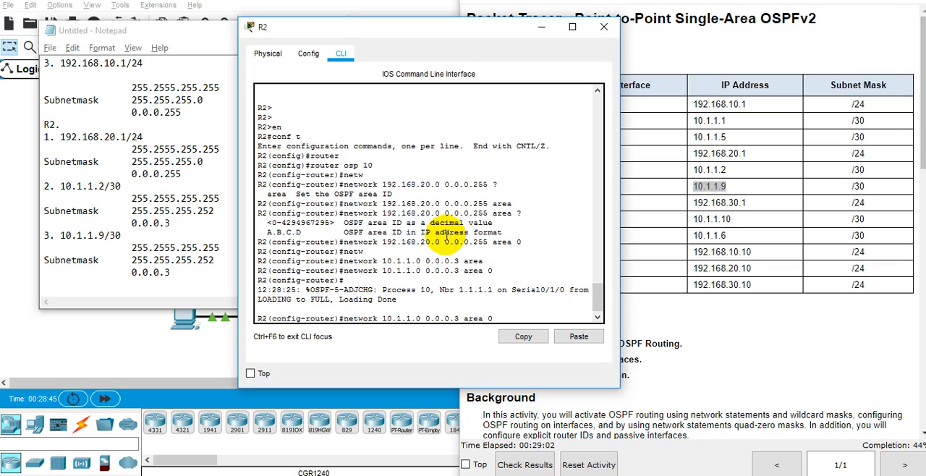
key(BackSpace)
text(8)
key(Return)
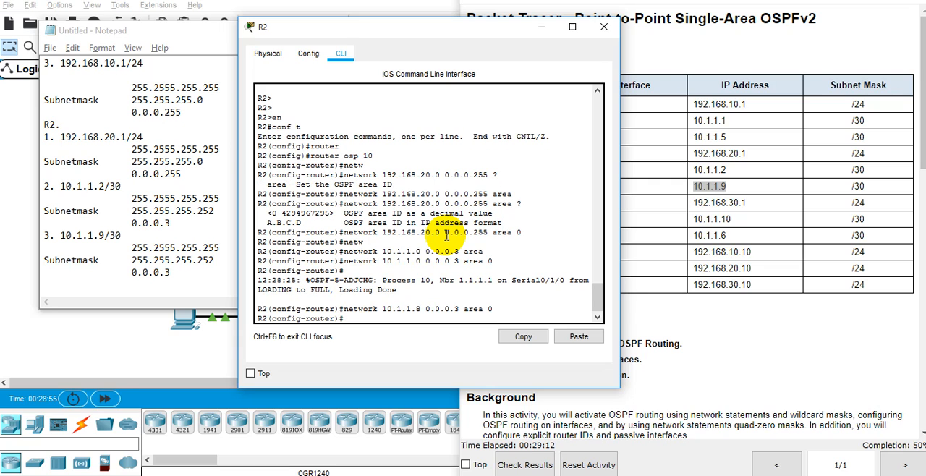
text(do sh)
key(BackSpace)
key(BackSpace)
key(BackSpace)
key(BackSpace)
key(BackSpace)
text(end)
key(Return)
Display R2's complete OSPF interface details with show ip ospf interface.
text(show)
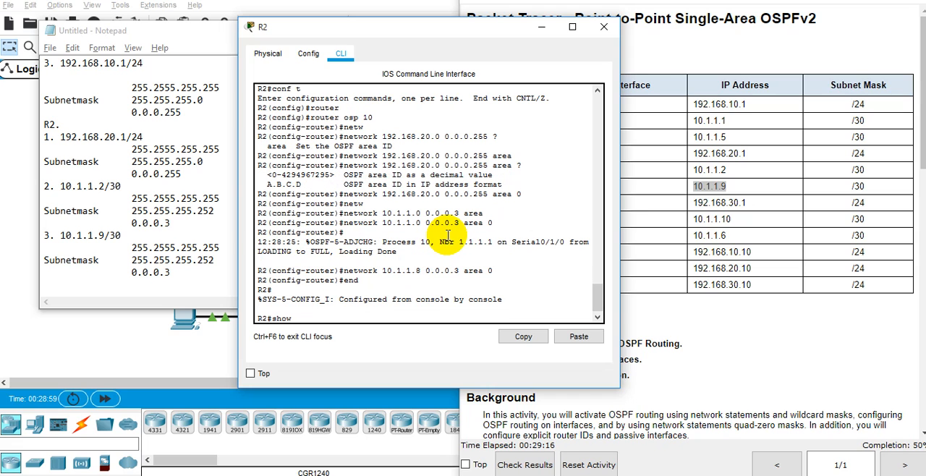
text( ip os)
key(Tab)
text(int)
key(Tab)
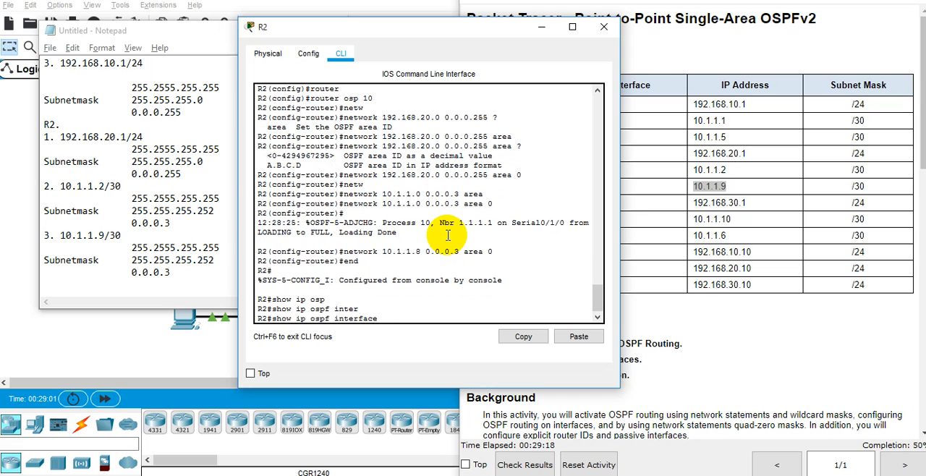
key(Return)
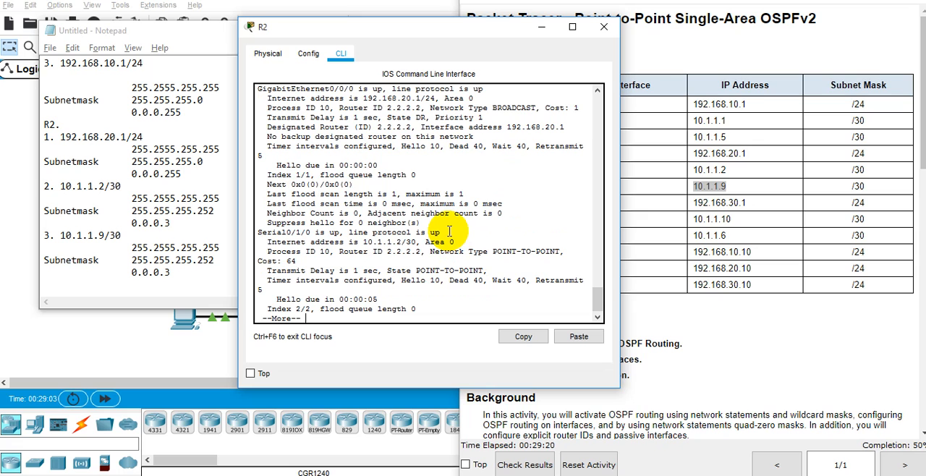
key(space)
Examine the OSPF entries for R2's GigabitEthernet0/0/0, Serial0/1/0 and Serial0/1/1 interfaces in the output.
scroll(450, 231, up, 3)
scroll(449, 231, up, 4)
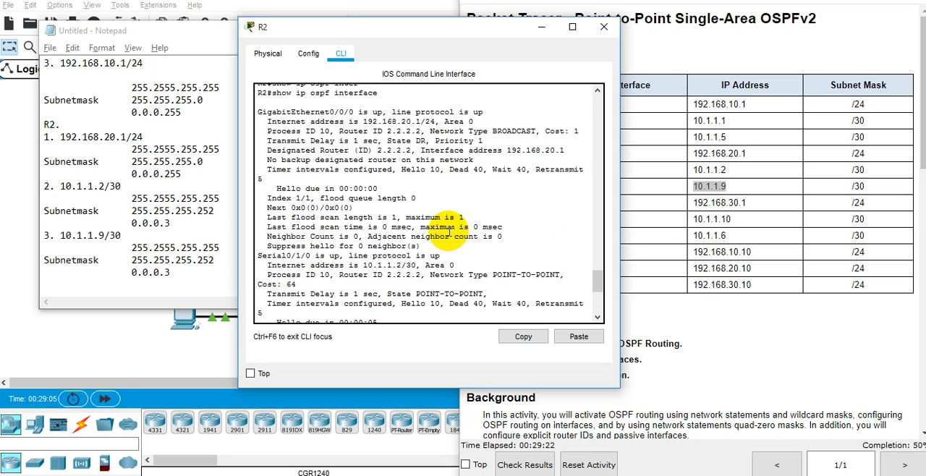
triple_click(350, 154)
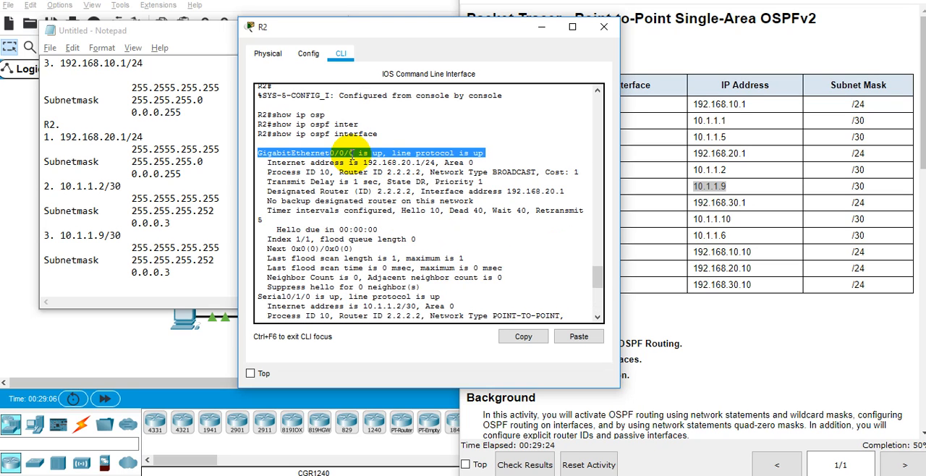
click(299, 297)
scroll(423, 216, down, 6)
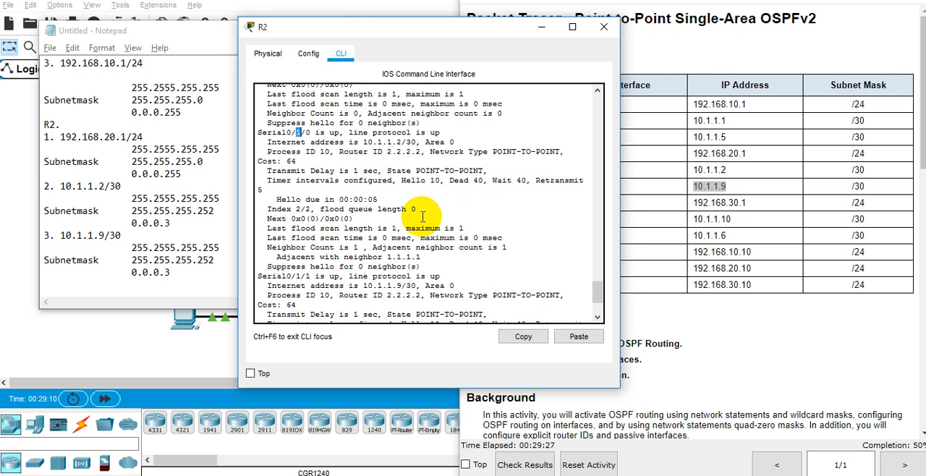
triple_click(290, 276)
scroll(406, 210, down, 3)
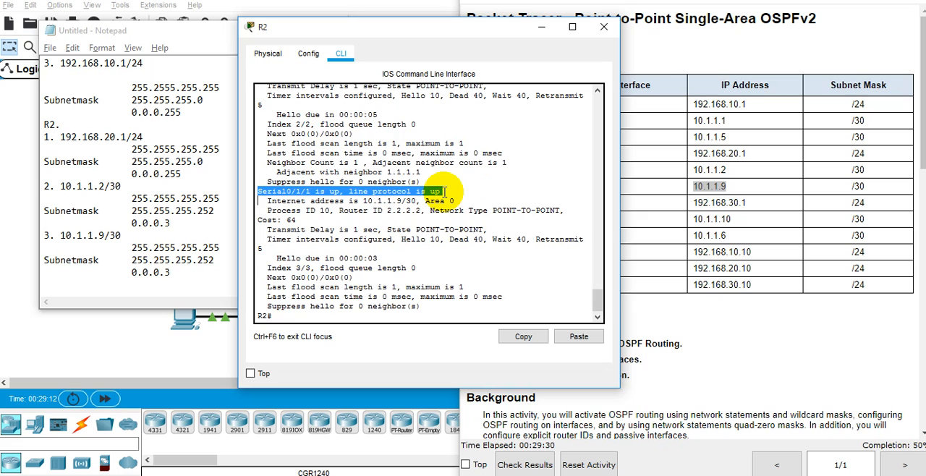
Save R2's running configuration with wr mem.
scroll(445, 191, up, 3)
scroll(444, 191, down, 3)
text(wr mem)
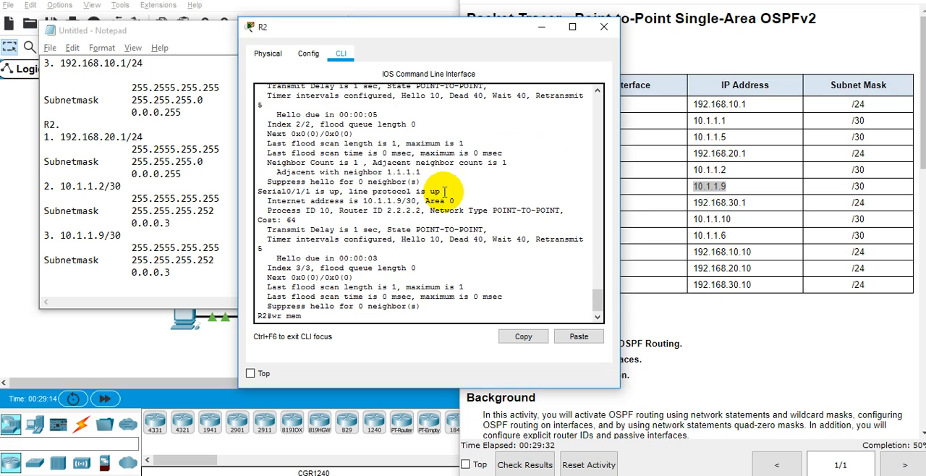
key(Return)
Read the activity's Part 2, Step 3 instructions on configuring OSPF routing on R3's interfaces.
click(789, 327)
scroll(789, 327, down, 10)
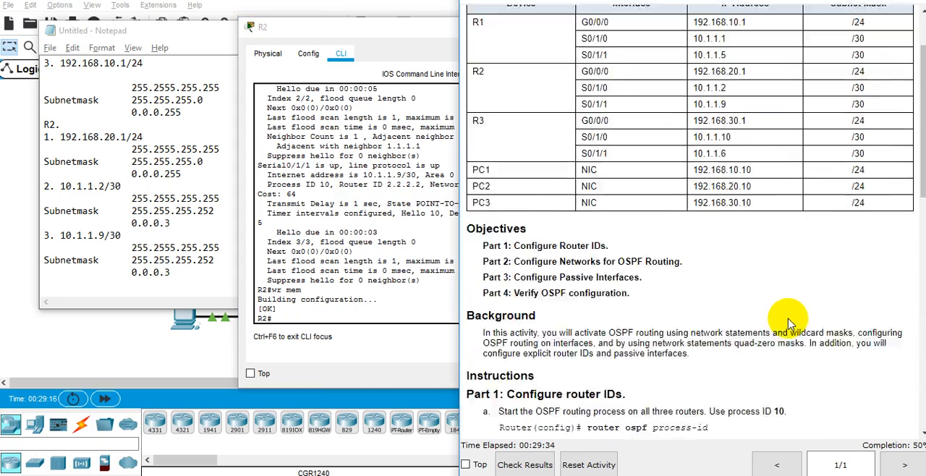
scroll(789, 322, down, 5)
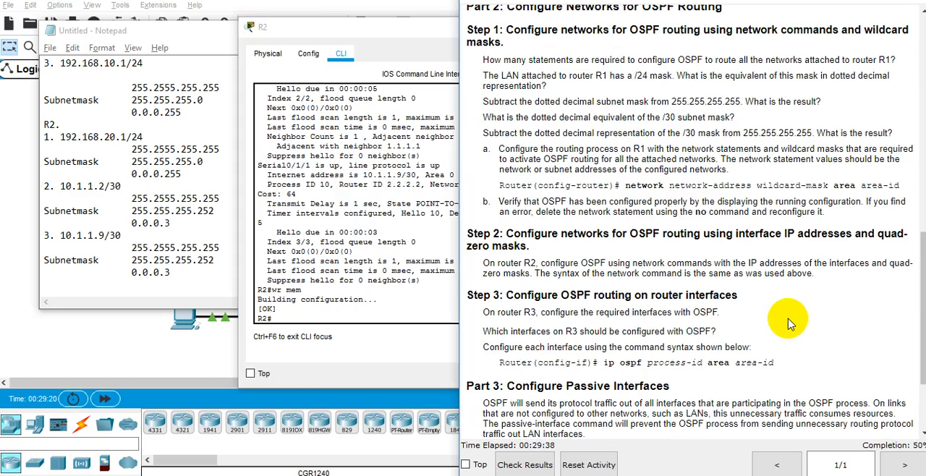
double_click(653, 296)
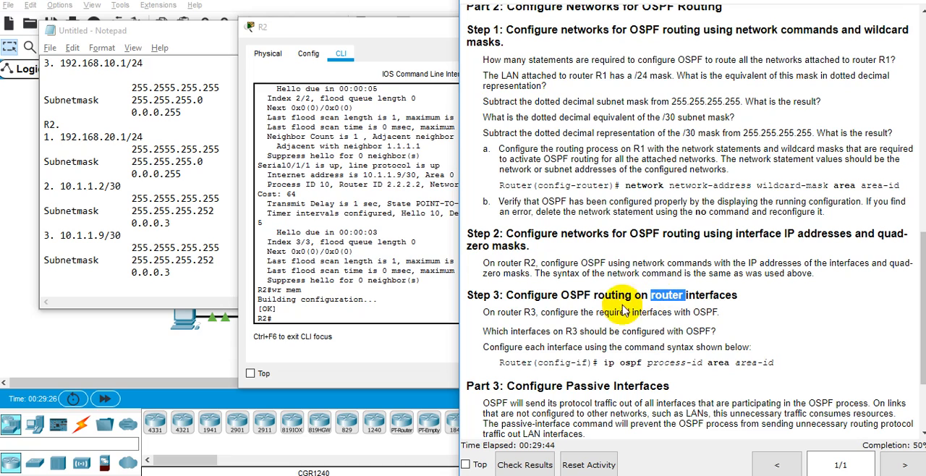
click(698, 292)
double_click(698, 293)
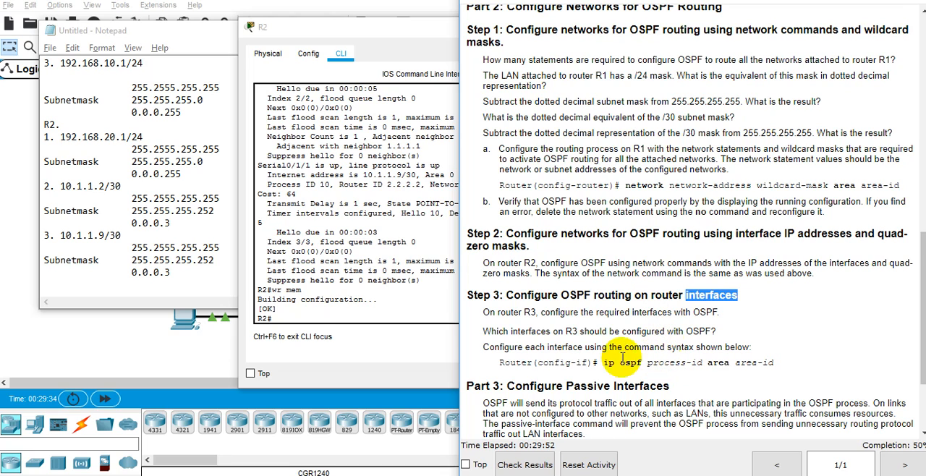
click(610, 332)
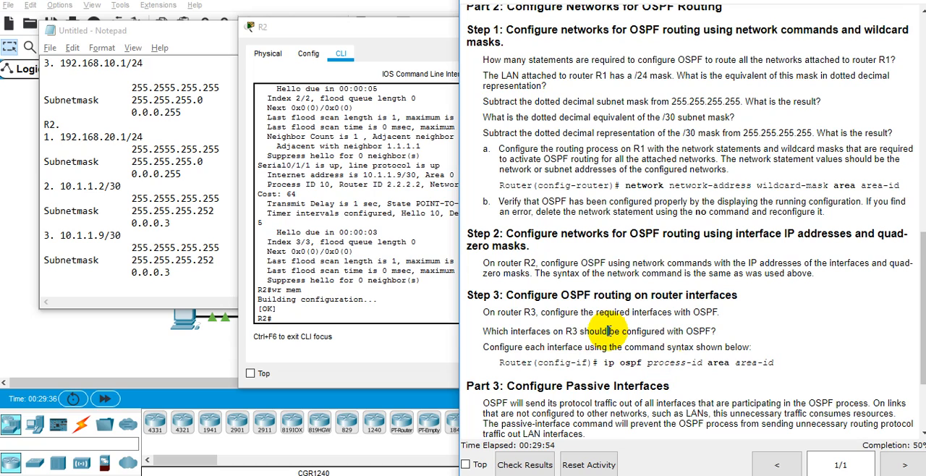
Uncover the topology and examine the port labels on R3's links to R1, R2 and the LAN 3 switch.
click(186, 30)
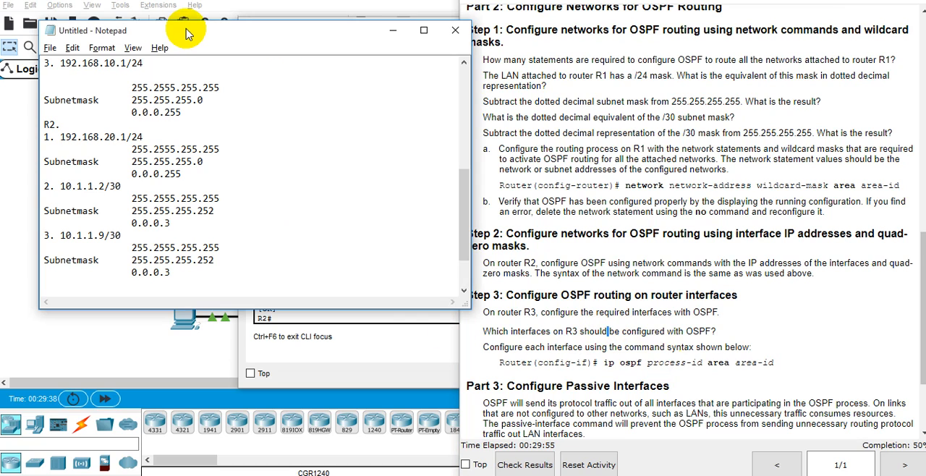
click(396, 34)
drag(374, 38, 603, 43)
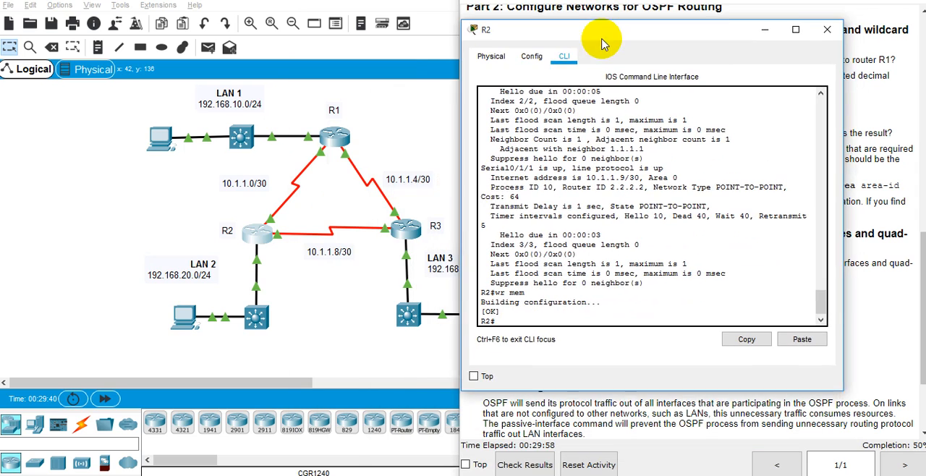
click(368, 253)
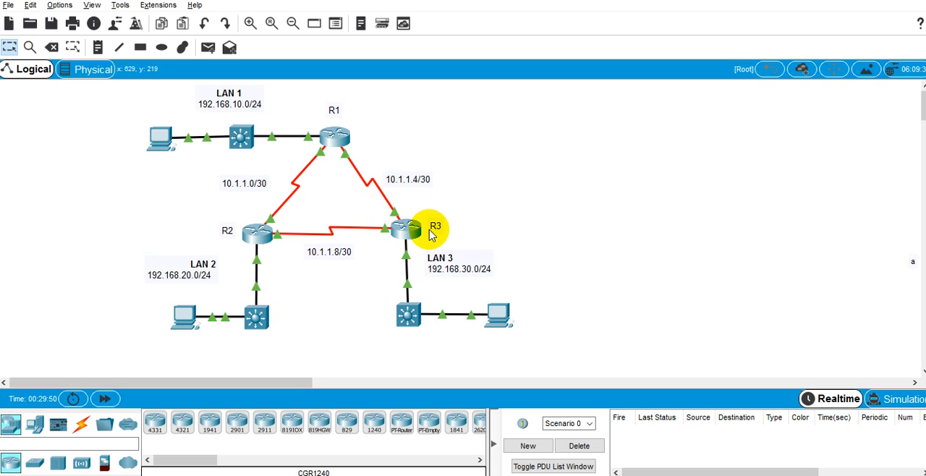
mouse_move(380, 192)
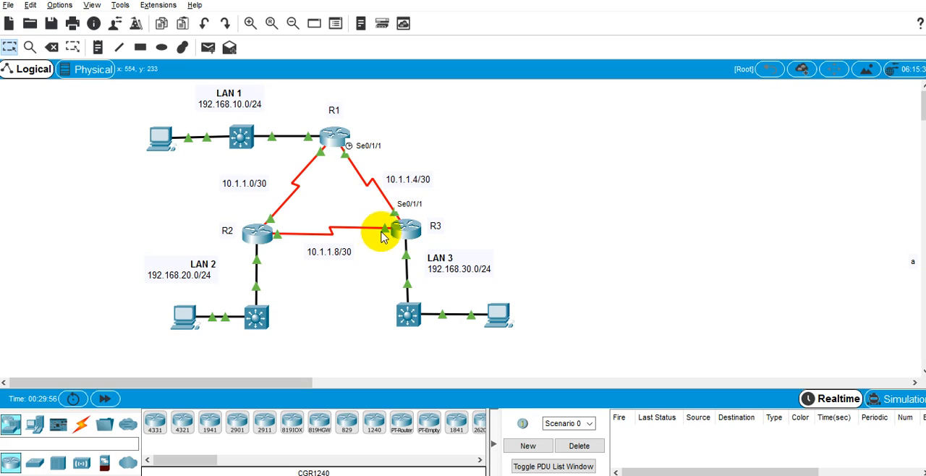
mouse_move(385, 234)
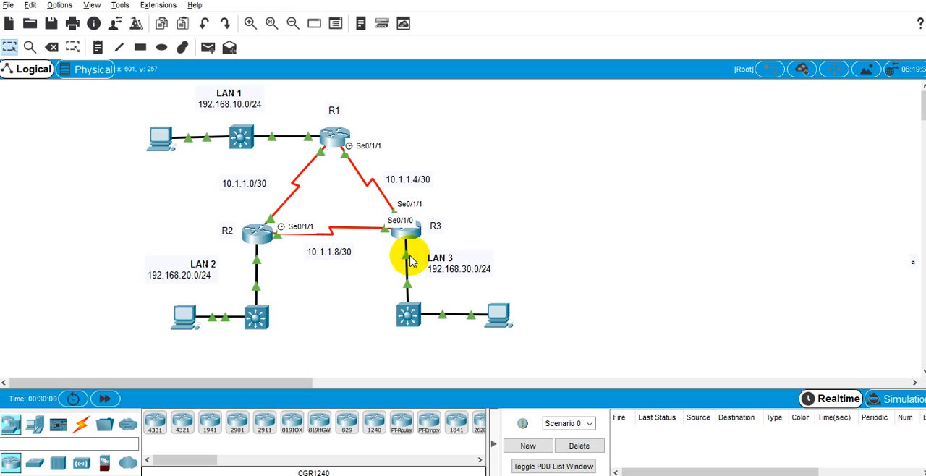
mouse_move(411, 262)
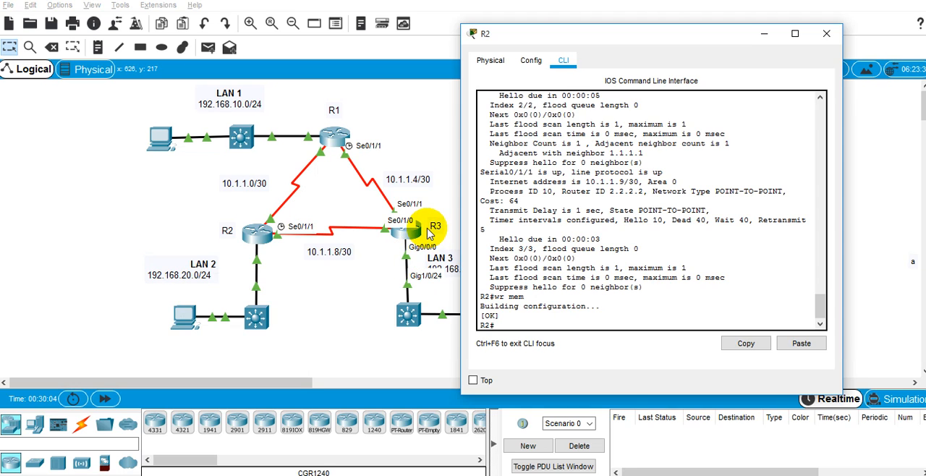
Bring up R3's CLI and enter global configuration mode.
mouse_move(626, 474)
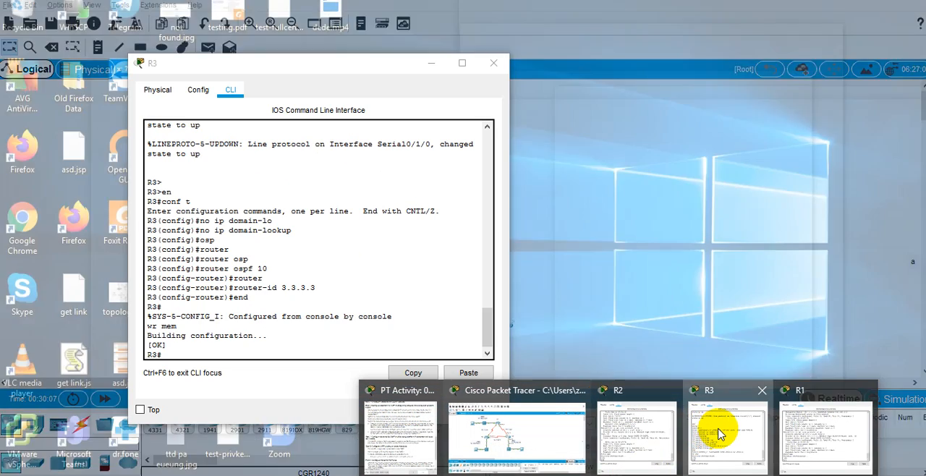
click(713, 427)
drag(439, 72, 722, 79)
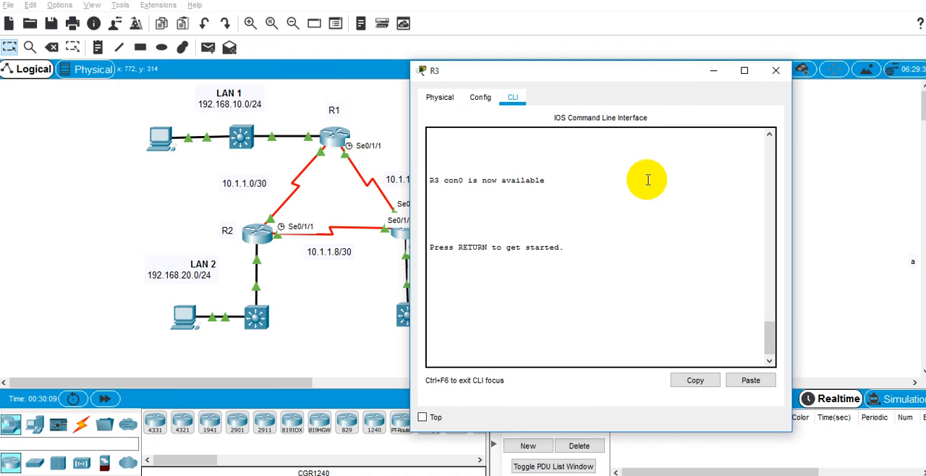
key(Return)
key(Return)
key(Return)
text(en)
key(Return)
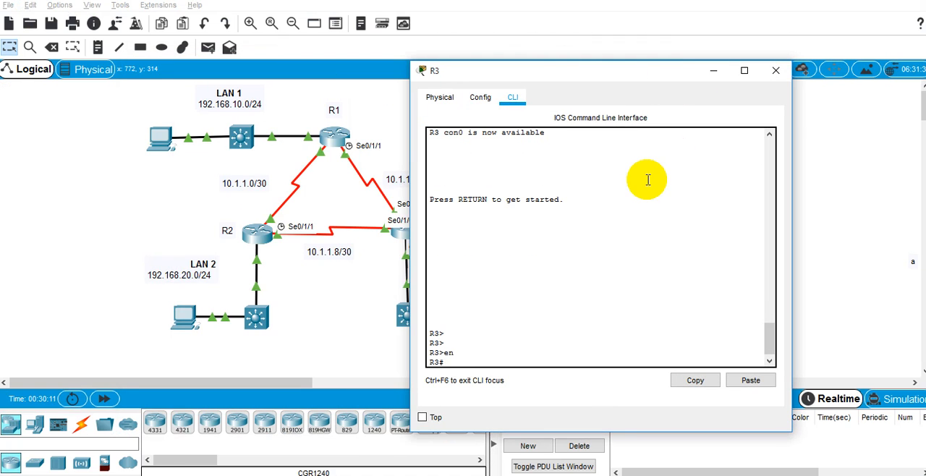
text(conf t)
key(Return)
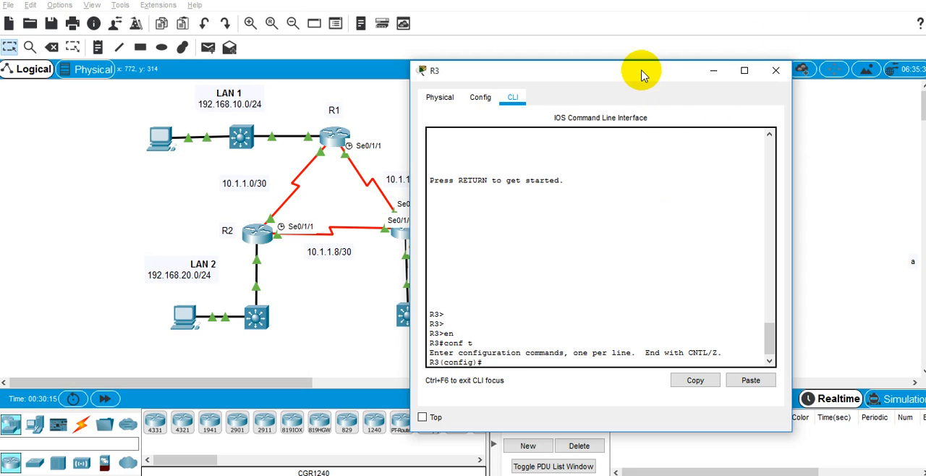
Enter interface configuration mode for serial 0/1/0 on R3, keeping the CLI clear of the topology.
drag(641, 74, 726, 77)
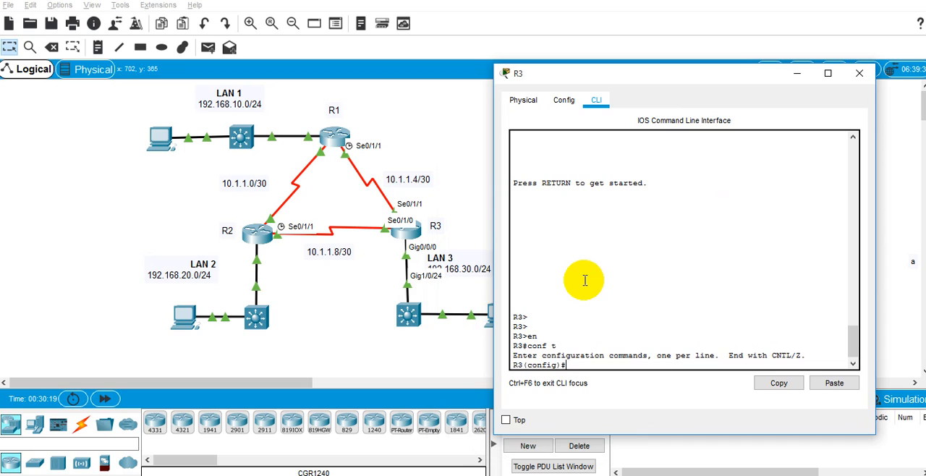
text(inter)
key(Tab)
text(se)
key(Tab)
text(0)
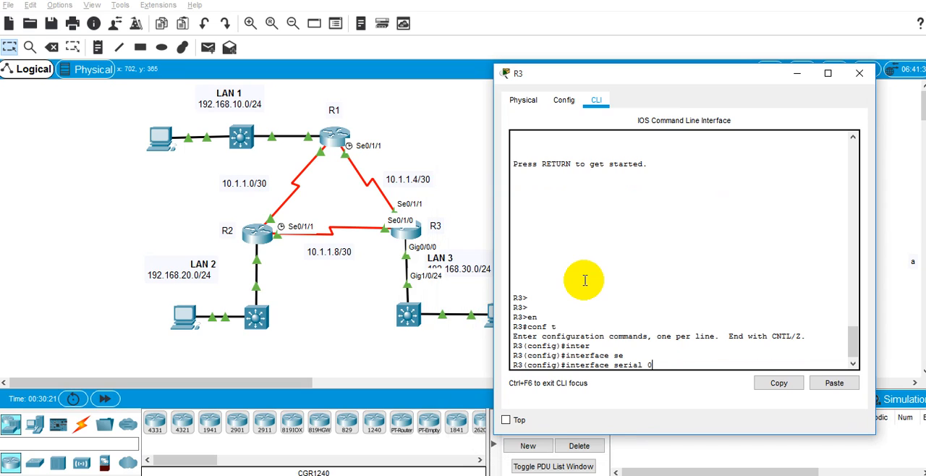
text(/1/)
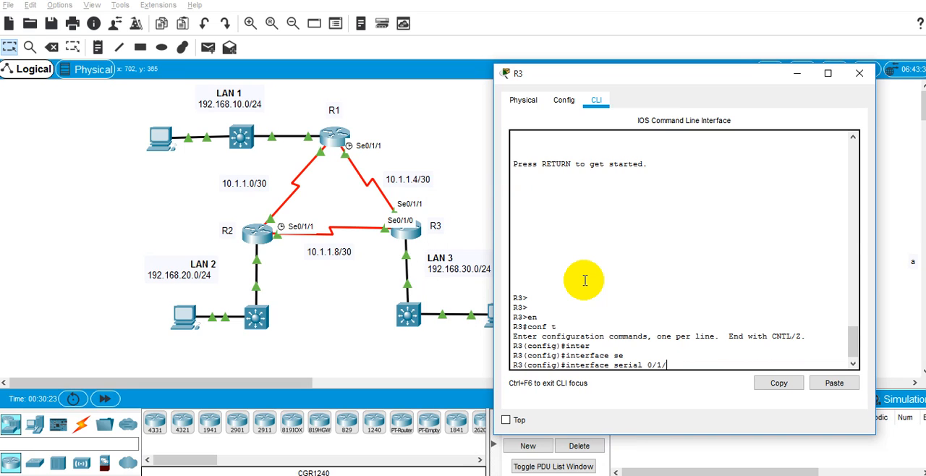
text(0)
key(Return)
Enable OSPF process 10 in area 0 on Serial0/1/0 with ip ospf 10 area 0, and exit the interface mode.
text(ip osp)
key(Tab)
text(?10 ?aer)
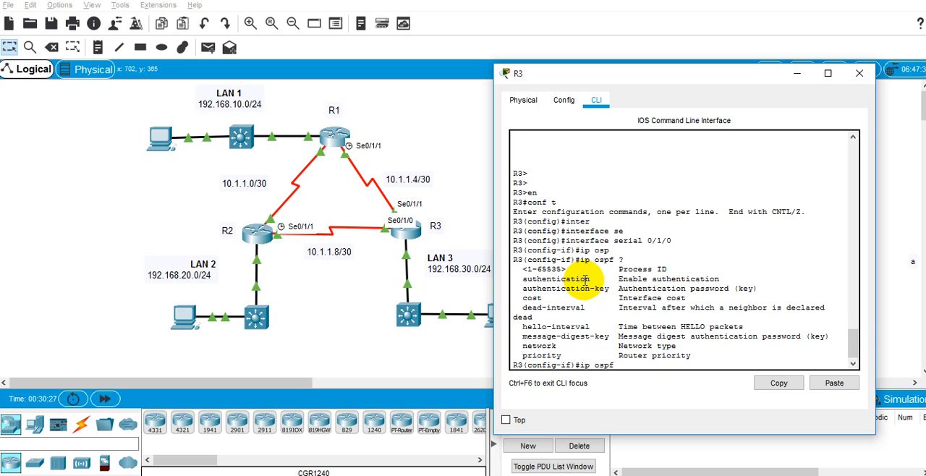
text(a)
key(Tab)
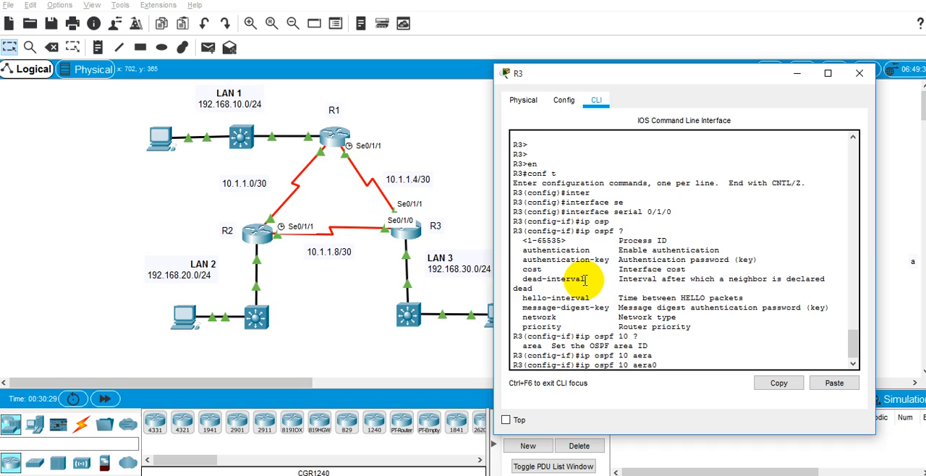
text(0)
key(Return)
key(Up)
key(BackSpace)
key(BackSpace)
key(BackSpace)
key(BackSpace)
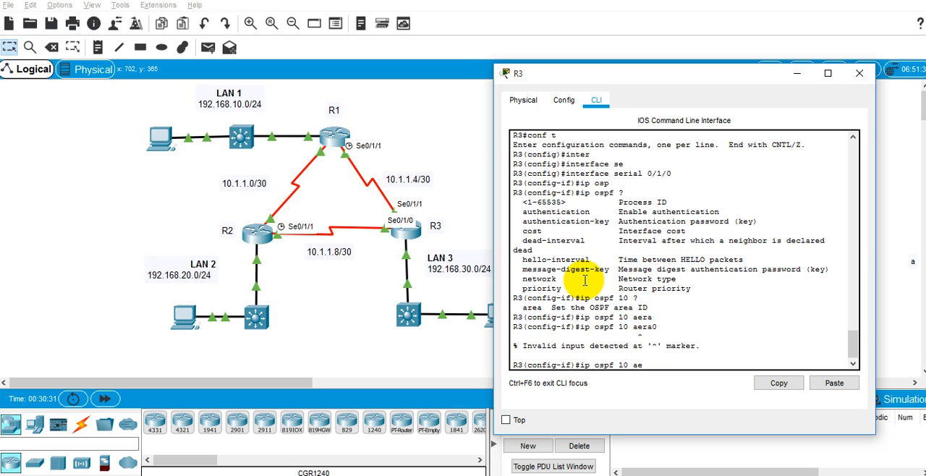
text(rea)
key(Tab)
text(?0)
key(Return)
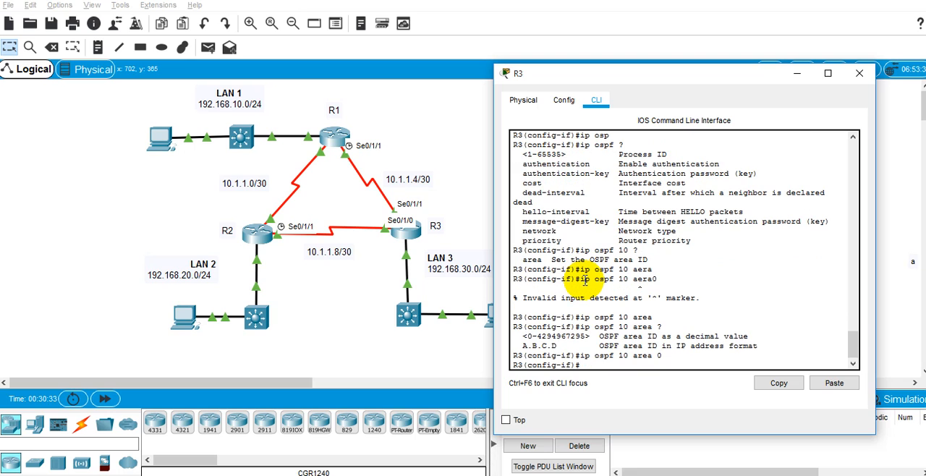
text(exit)
key(Return)
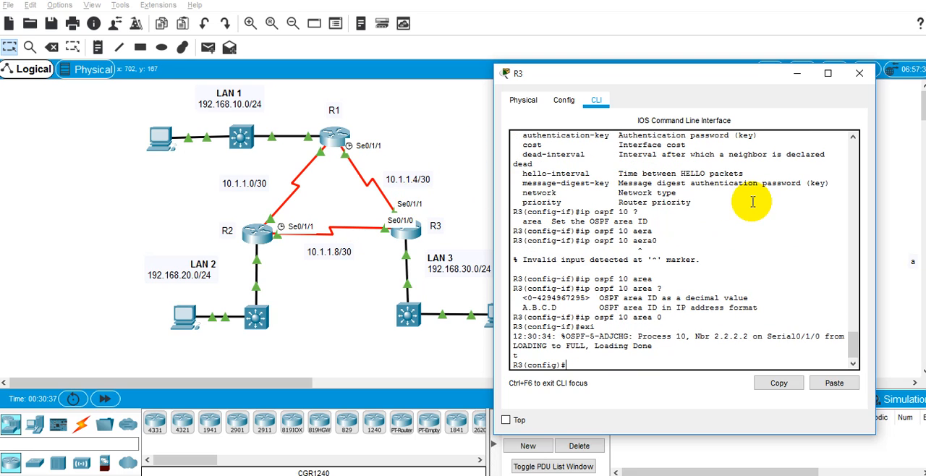
Enter R3's serial 0/1/1 interface and enable OSPF on it with ip ospf 10 area 0.
text(interface serial 0/1/0)
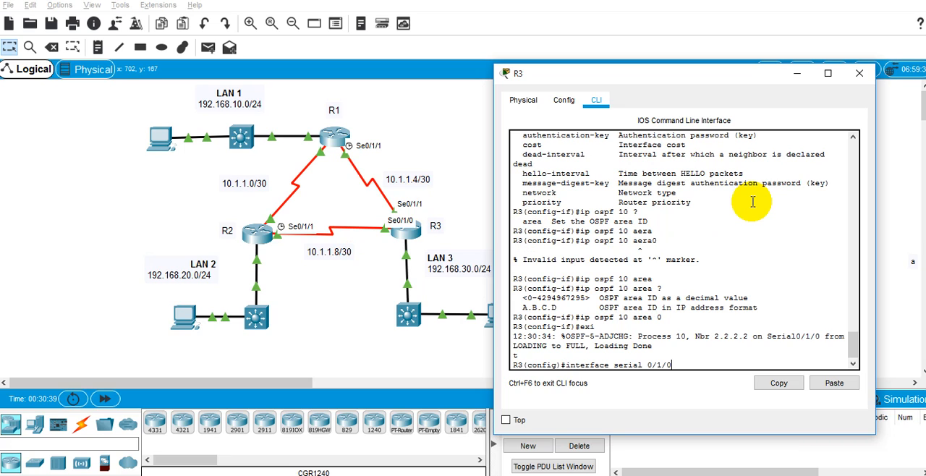
key(BackSpace)
text(1)
key(Return)
text(exit)
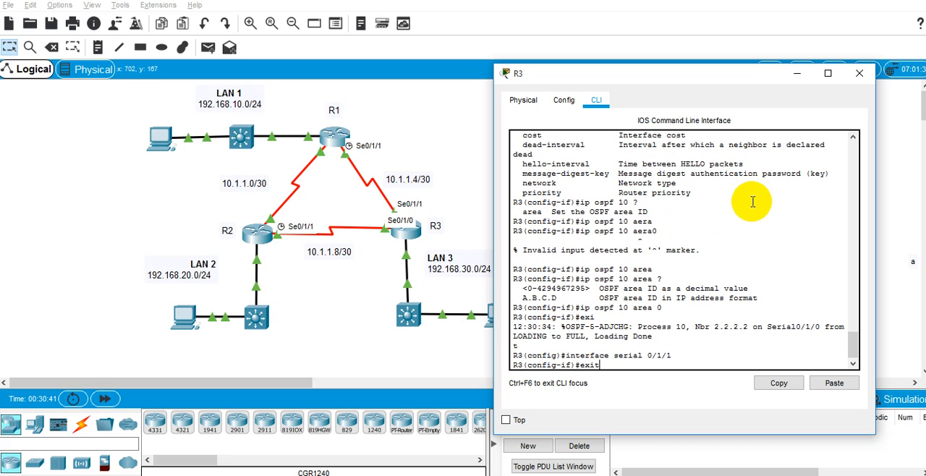
key(Up)
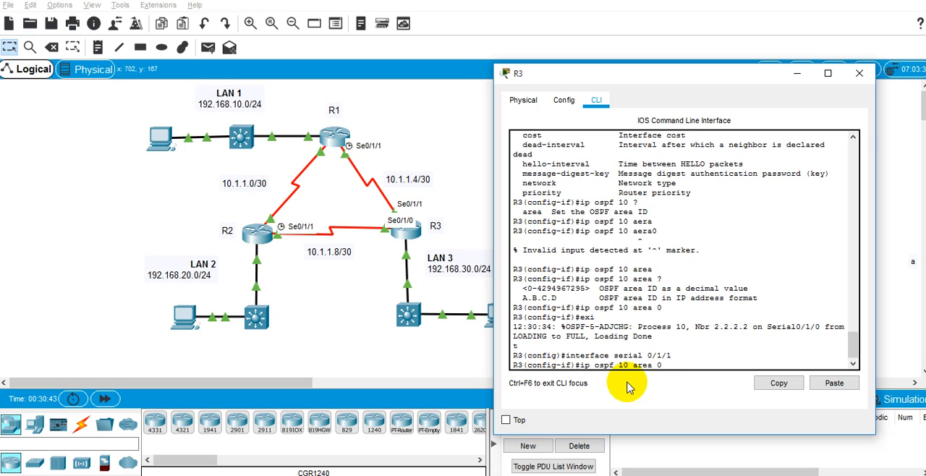
key(Return)
key(Return)
key(Return)
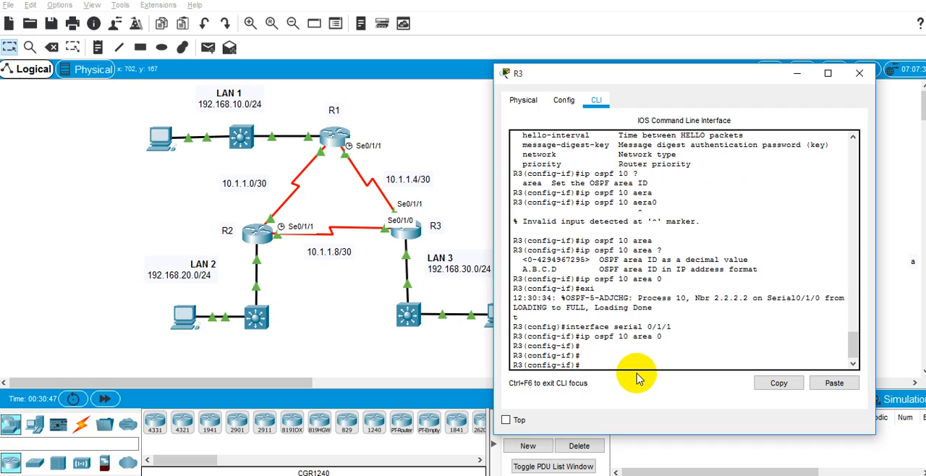
Check R3's port towards LAN 3 and enter interface configuration mode for gigabitEthernet 0/0/0.
click(409, 266)
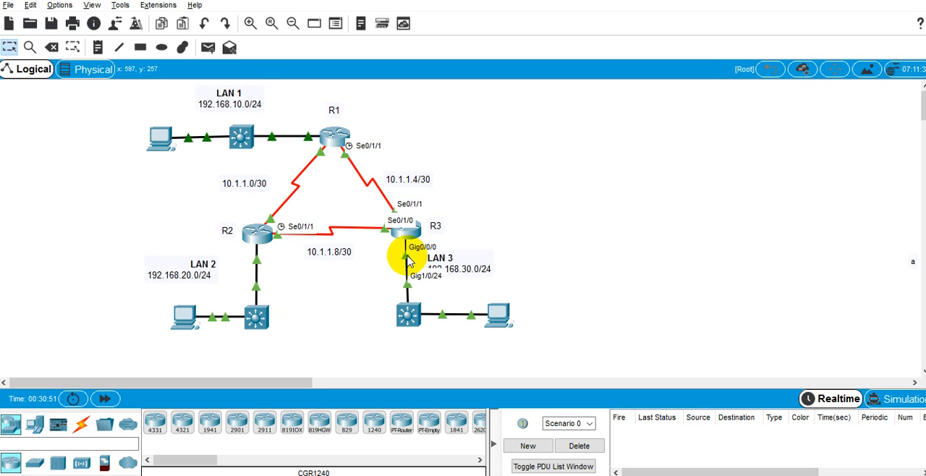
key(alt+Tab)
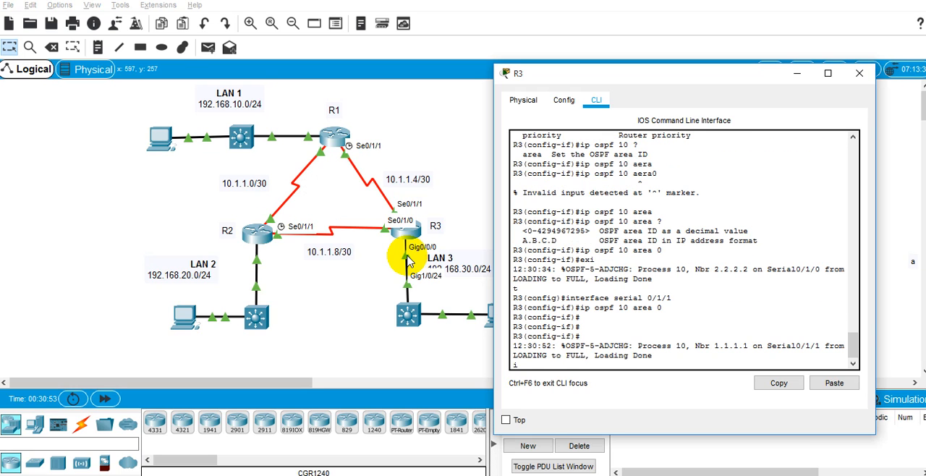
key(Return)
key(Return)
text(inter)
key(Tab)
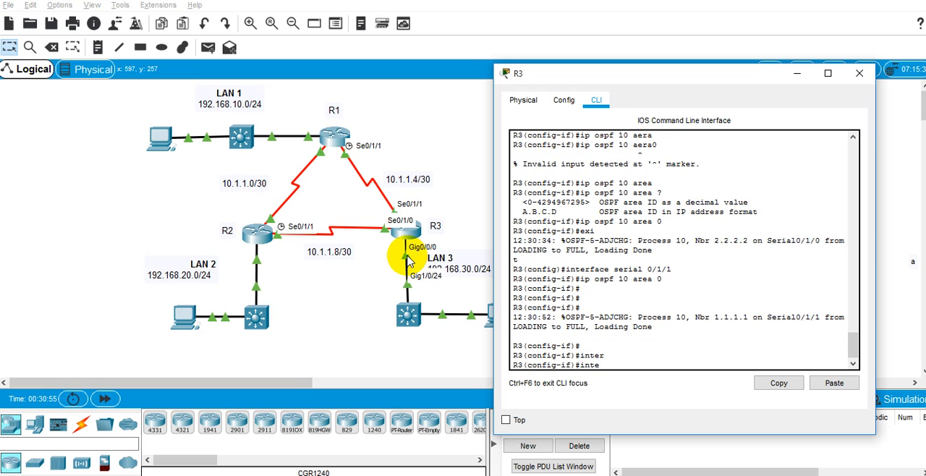
key(BackSpace)
key(BackSpace)
key(BackSpace)
key(BackSpace)
text(exit)
key(Return)
text(inter)
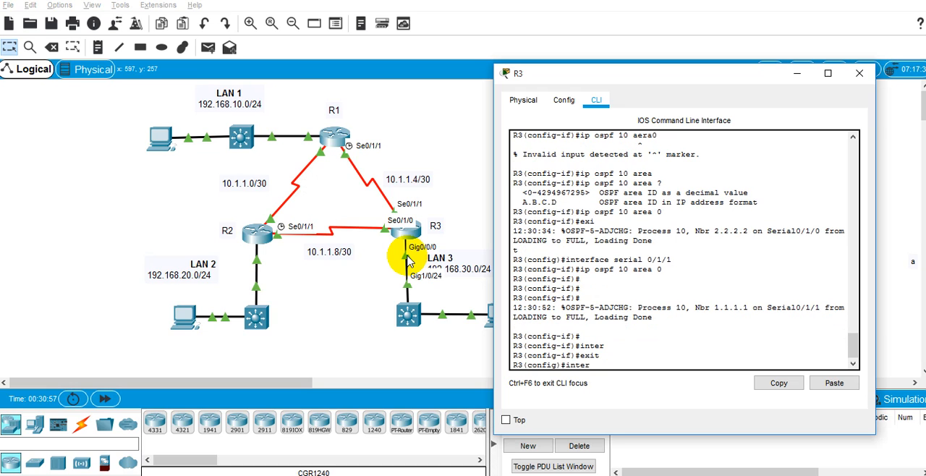
key(Tab)
text(gi)
key(Tab)
text(0/0/0)
key(Return)
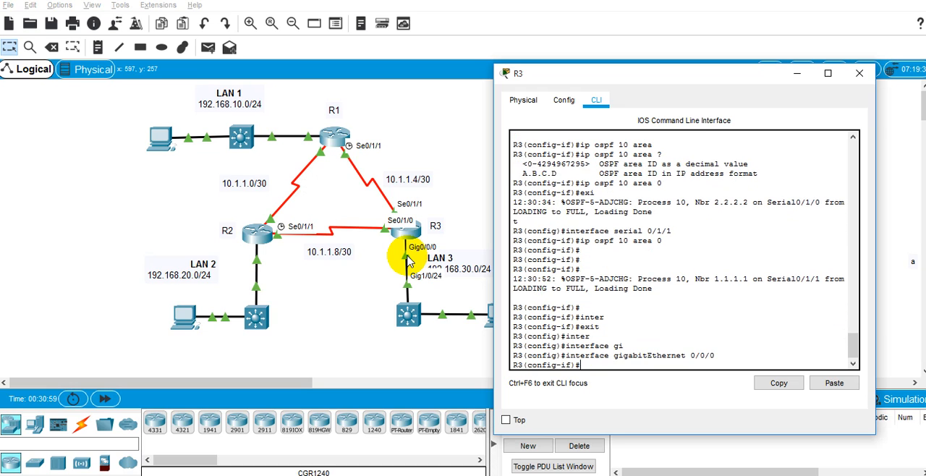
Enable OSPF on GigabitEthernet0/0/0 with ip ospf 10 area 0.
text(ip osp)
key(Tab)
text(1)
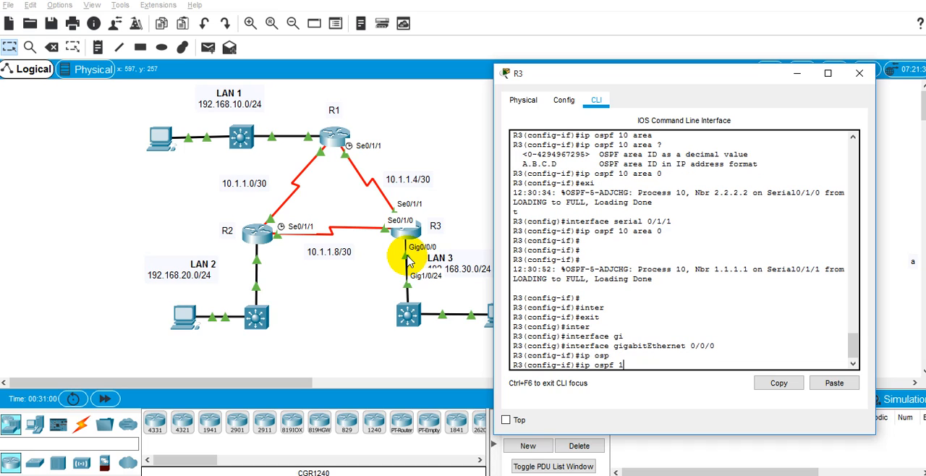
text(0 area)
key(Tab)
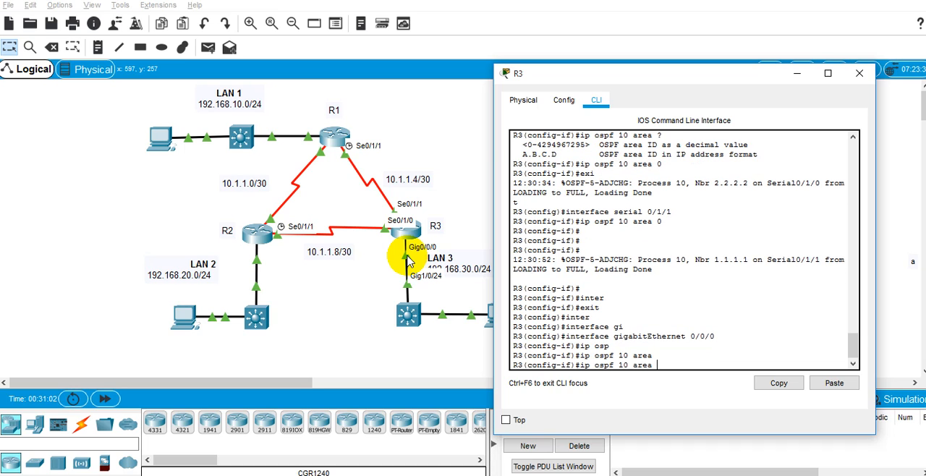
text(0)
key(Return)
key(Return)
Check LAN 3 on the topology and review the activity's instructions and completion status.
key(alt+Tab)
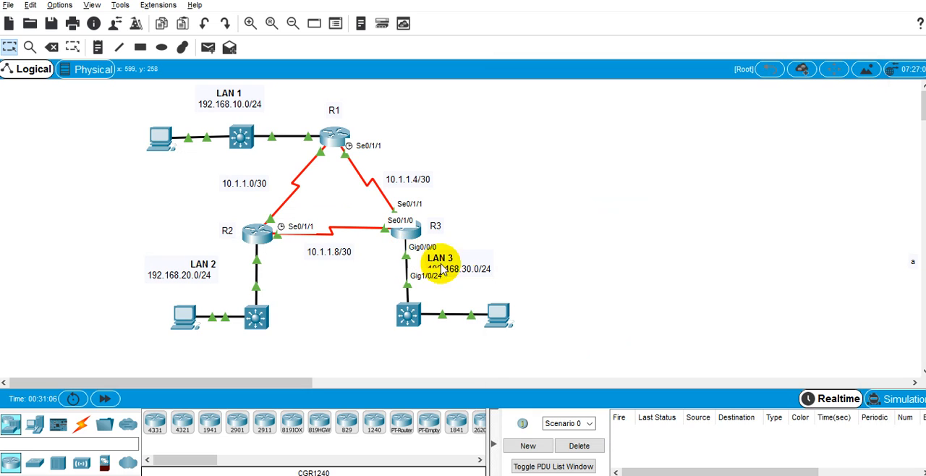
key(alt+Tab)
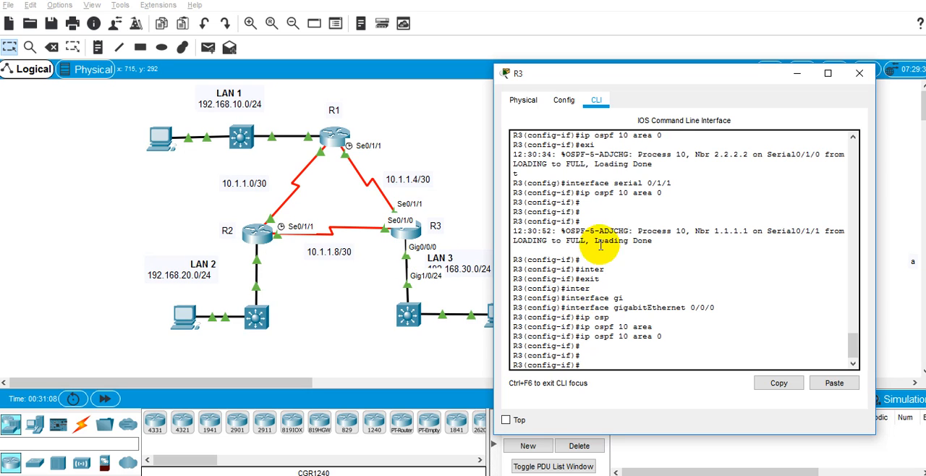
drag(674, 81, 418, 101)
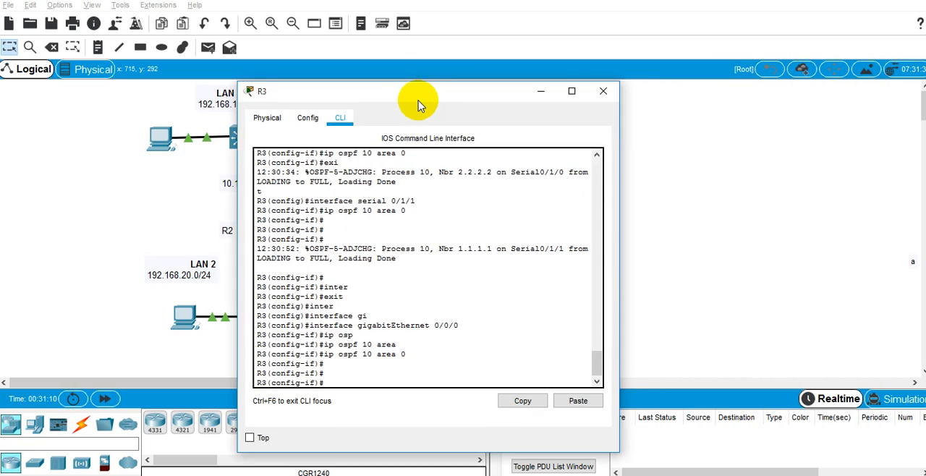
key(alt+Tab)
key(alt+Tab)
key(alt+Tab)
key(alt+Tab)
key(alt+Tab)
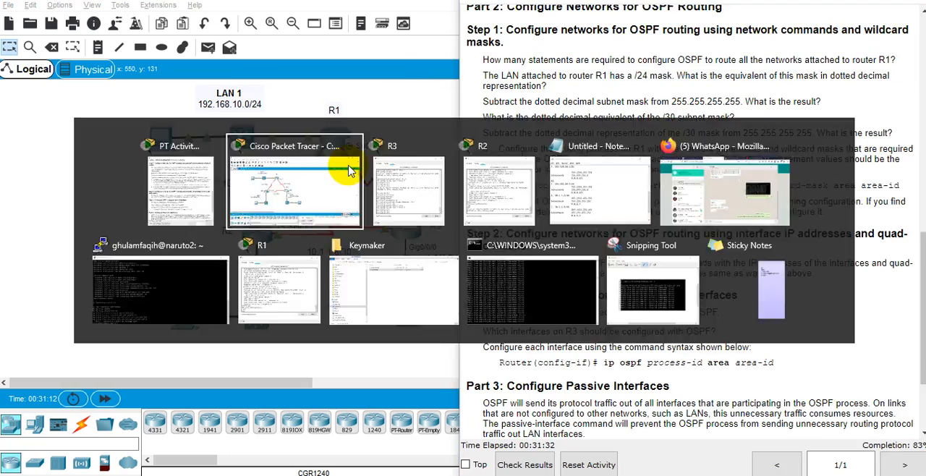
key(alt+Tab)
key(alt+Tab)
Return to R3's command line and leave configuration mode with end.
drag(419, 94, 694, 58)
text(d)
key(Return)
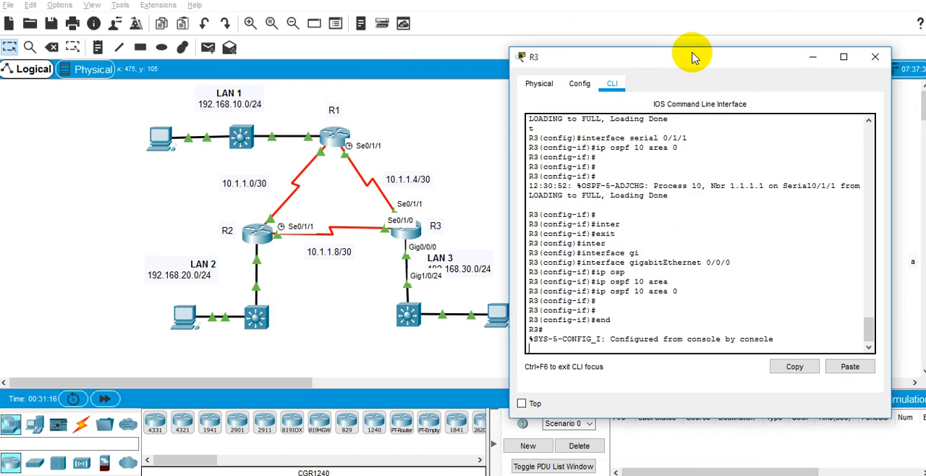
key(Return)
text(s)
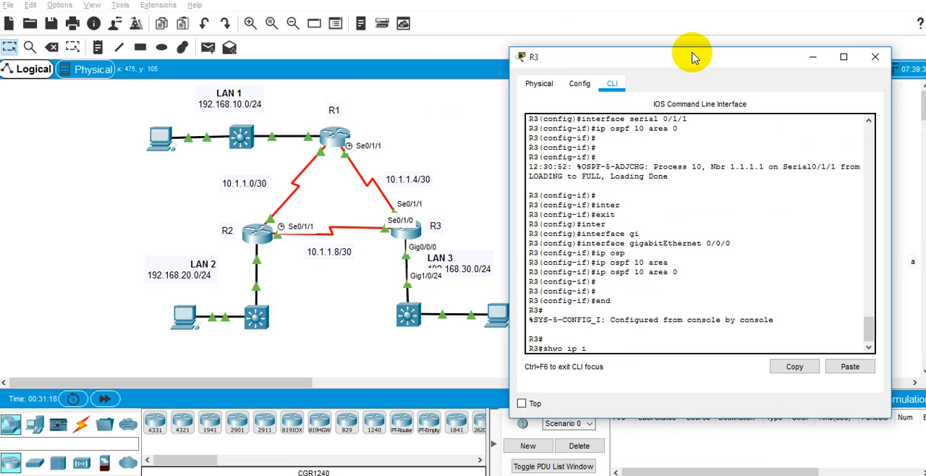
text(hwo ip osp)
key(Tab)
text(in)
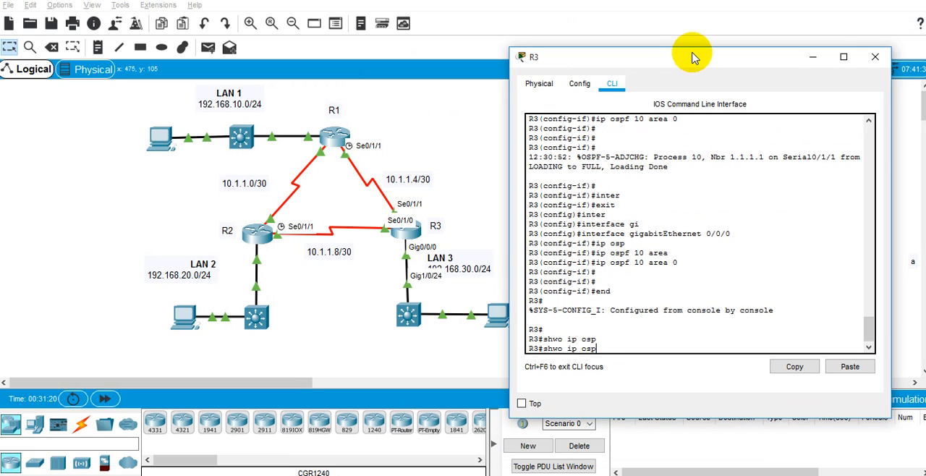
key(Tab)
key(ctrl+c)
Run show ip ospf interface on R3 and examine the entries for its serial and GigabitEthernet0/0/0 interfaces.
text(show ip)
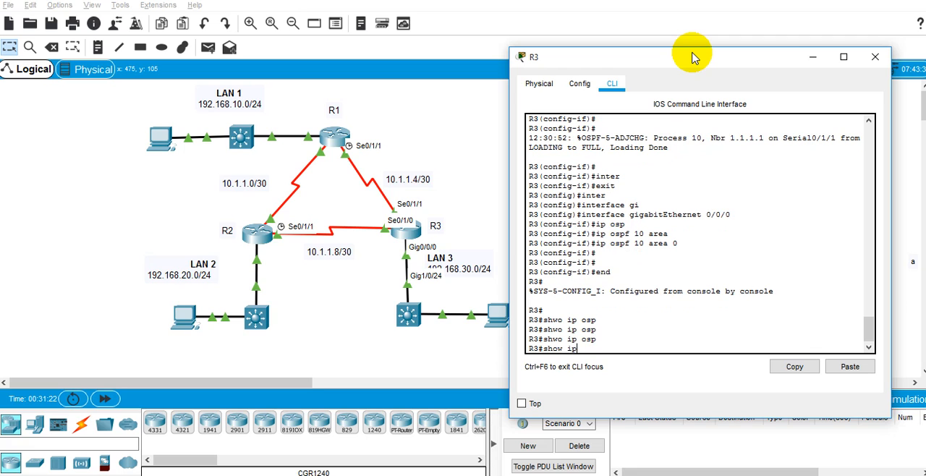
text( osp)
key(Tab)
text(f int)
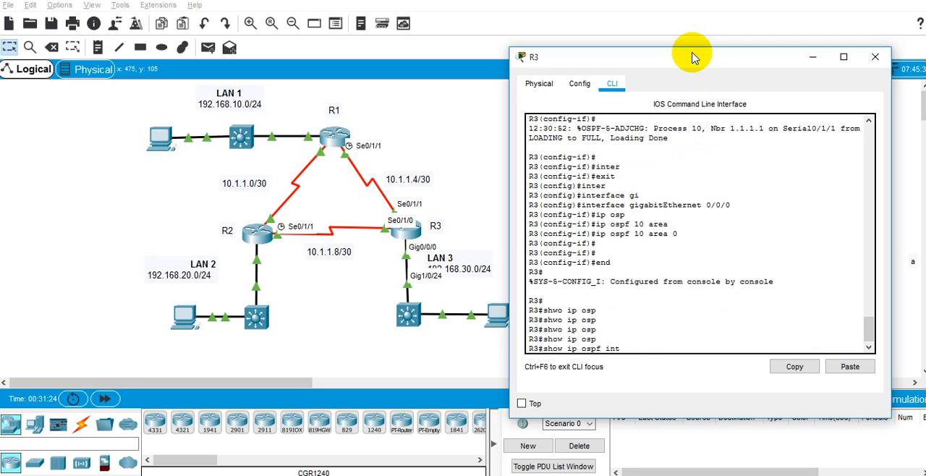
text(er)
key(Tab)
key(Return)
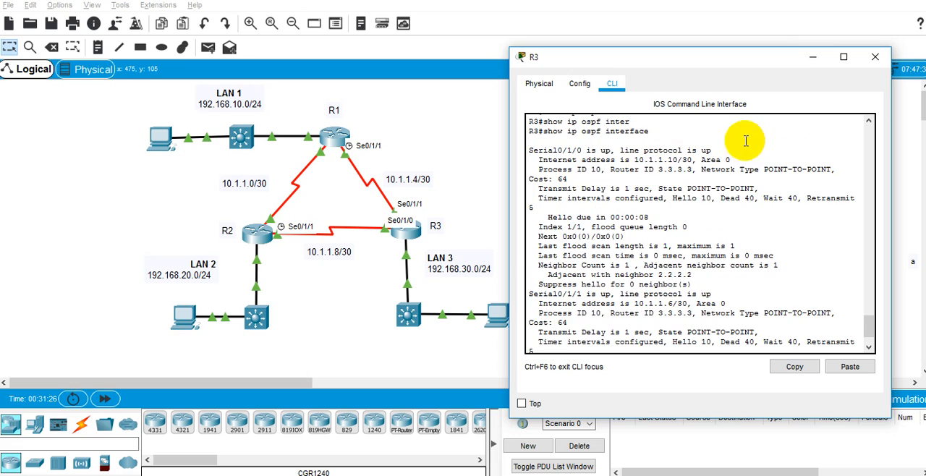
drag(577, 150, 582, 150)
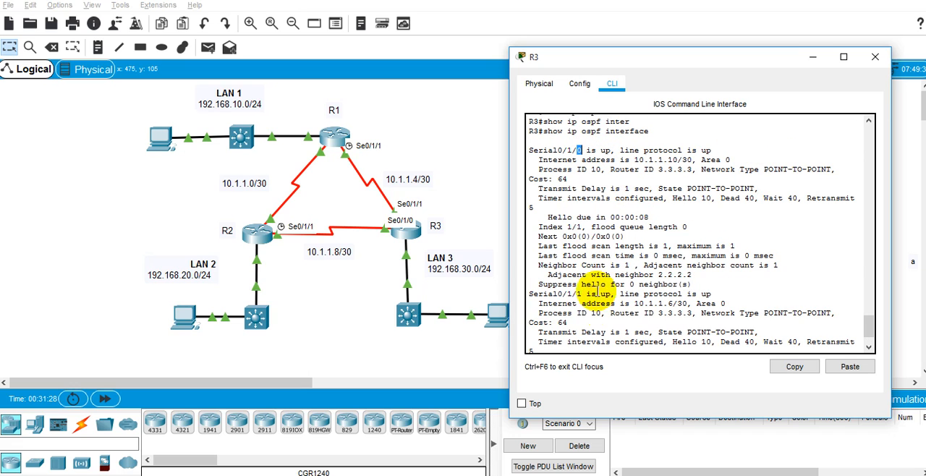
scroll(592, 286, down, 8)
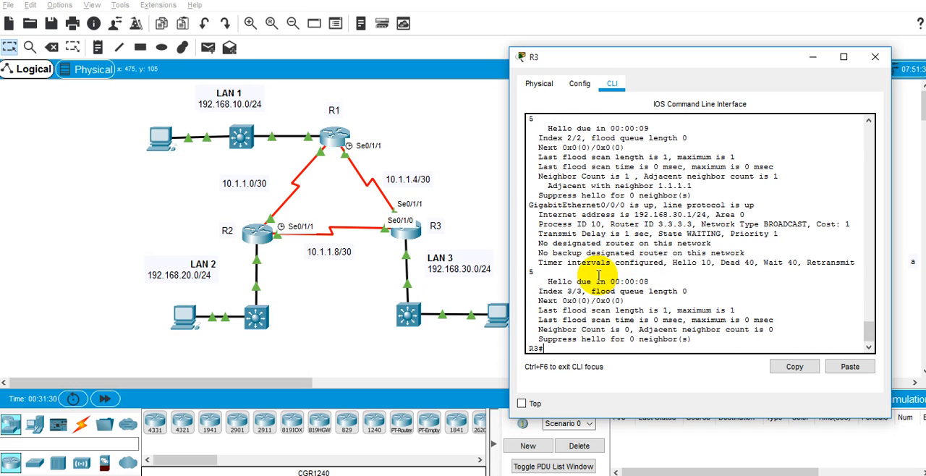
drag(610, 205, 616, 205)
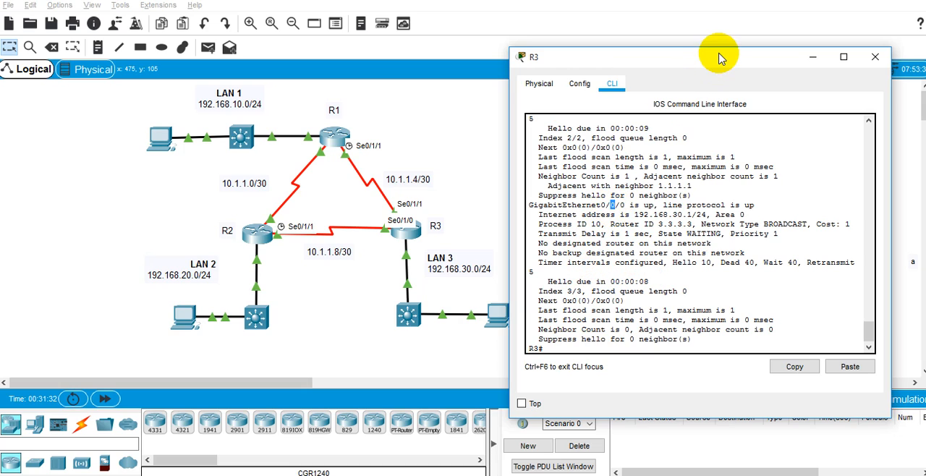
Read Part 3 of the activity on passive interfaces, relate it to R3's GigabitEthernet0/0/0, and minimize R3's window.
drag(720, 58, 298, 92)
key(alt+Tab)
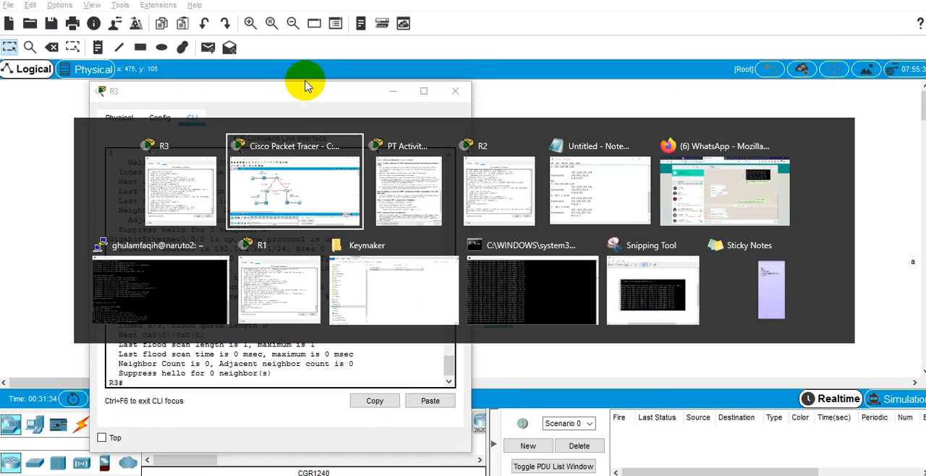
key(alt+Tab)
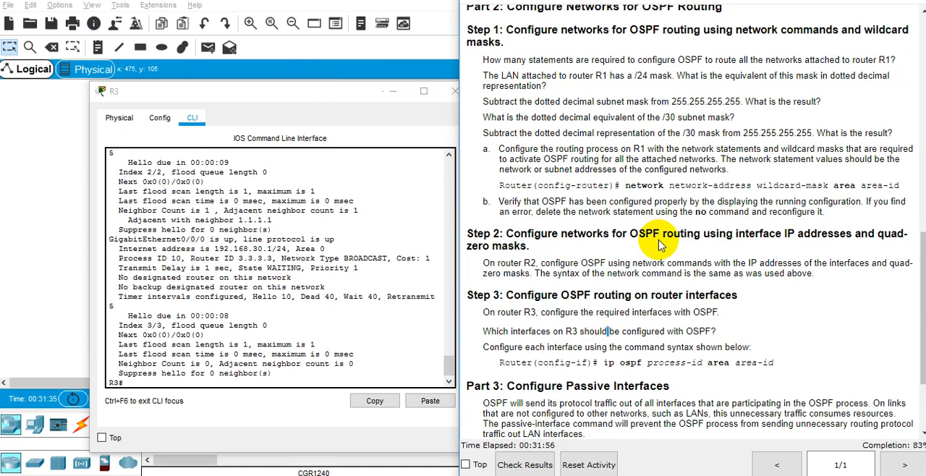
scroll(660, 244, down, 3)
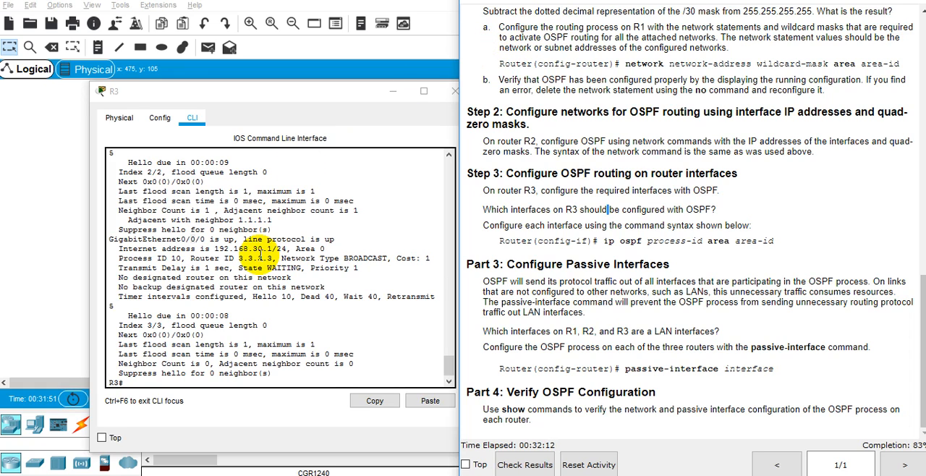
click(203, 239)
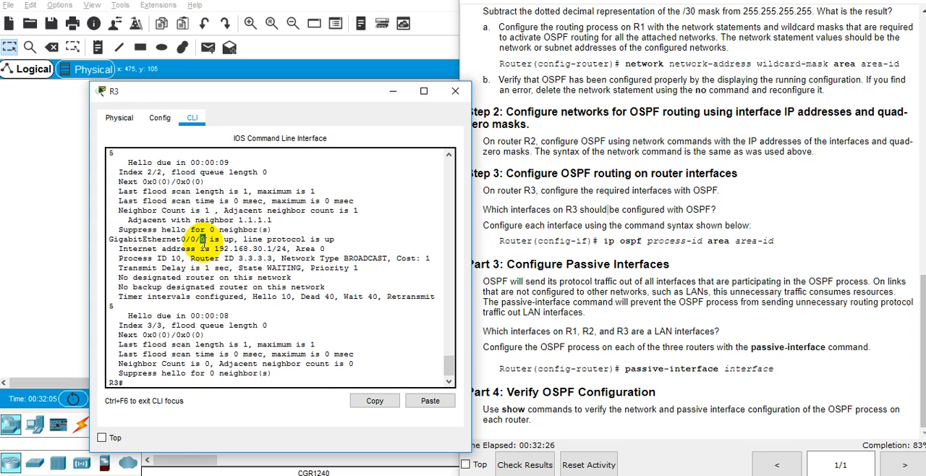
double_click(627, 291)
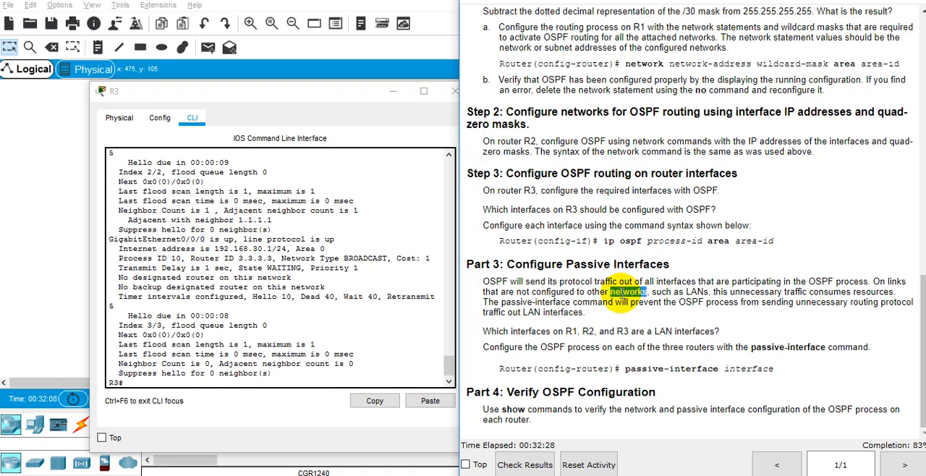
click(404, 101)
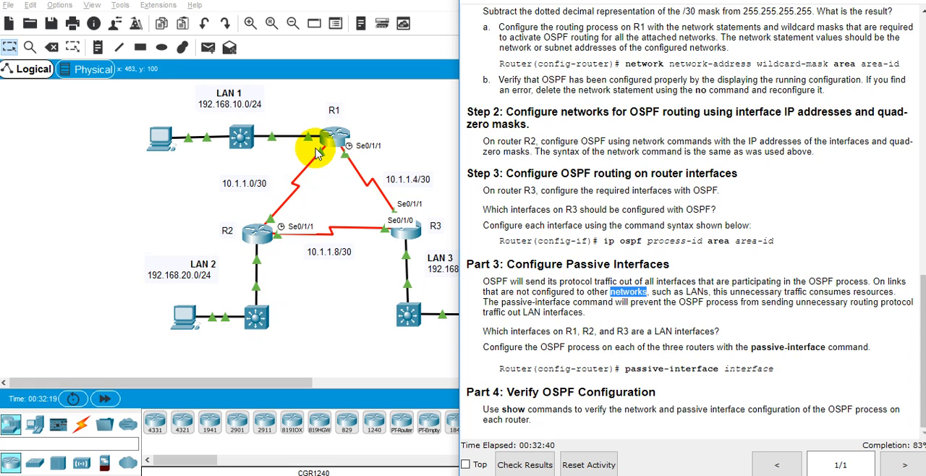
Examine the Part 3 instructions for the syntax of the passive-interface command.
drag(624, 265, 625, 280)
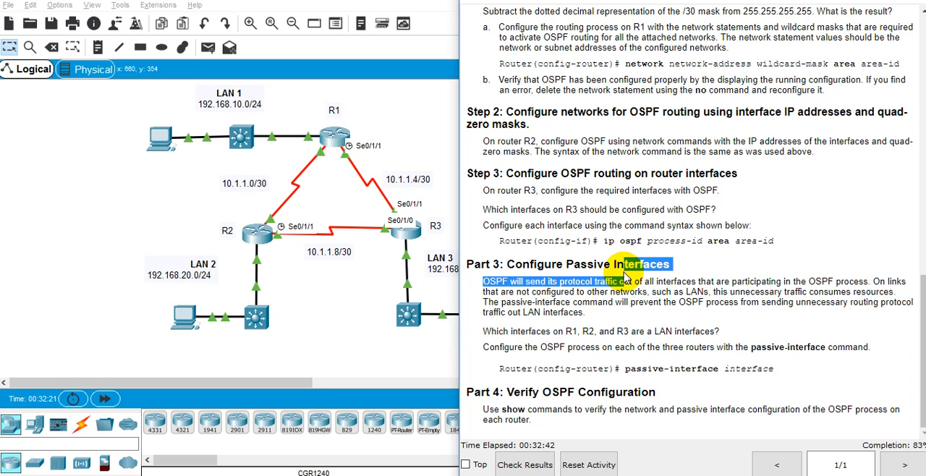
click(623, 272)
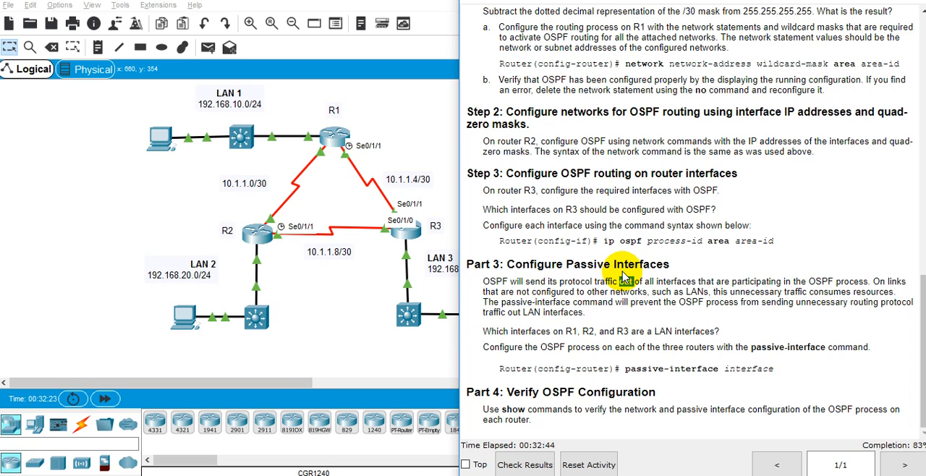
double_click(624, 265)
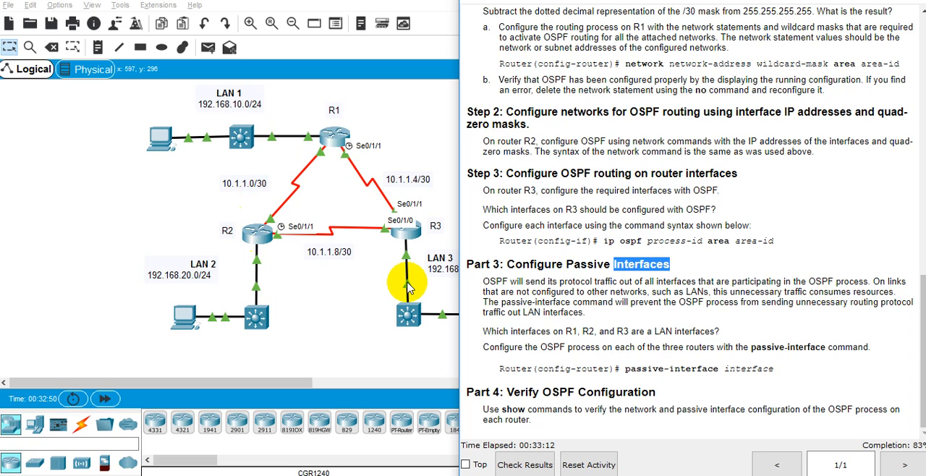
double_click(635, 371)
click(724, 364)
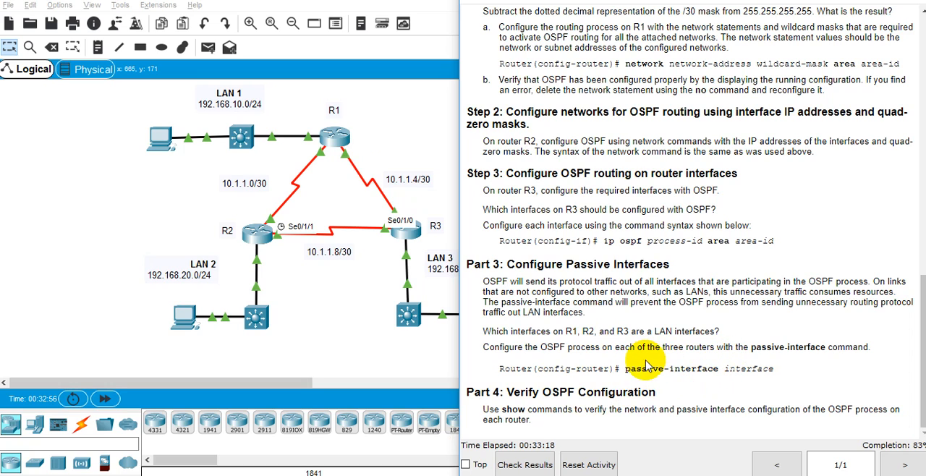
drag(644, 369, 773, 370)
triple_click(774, 371)
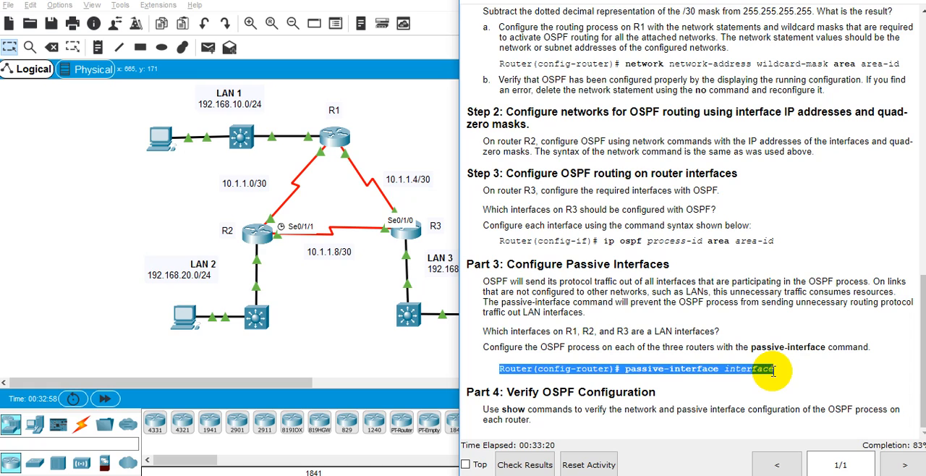
click(697, 366)
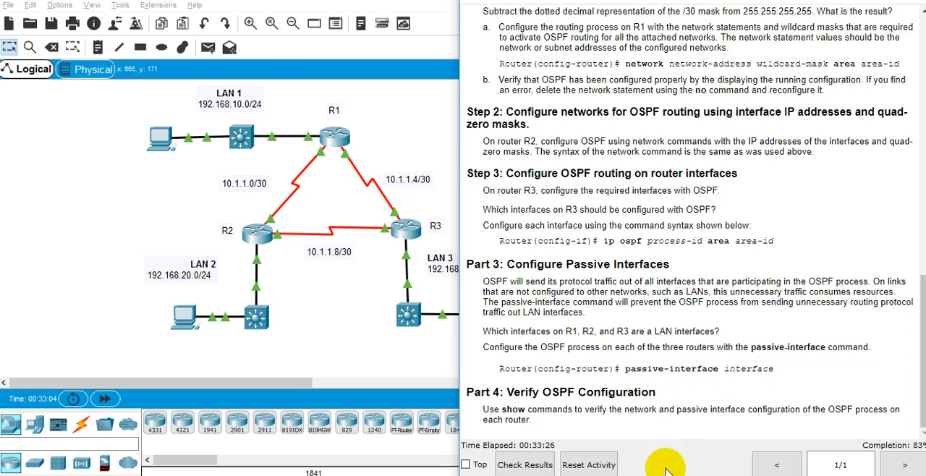
Open R1's command line and enter global configuration mode using en and conf t.
mouse_move(673, 452)
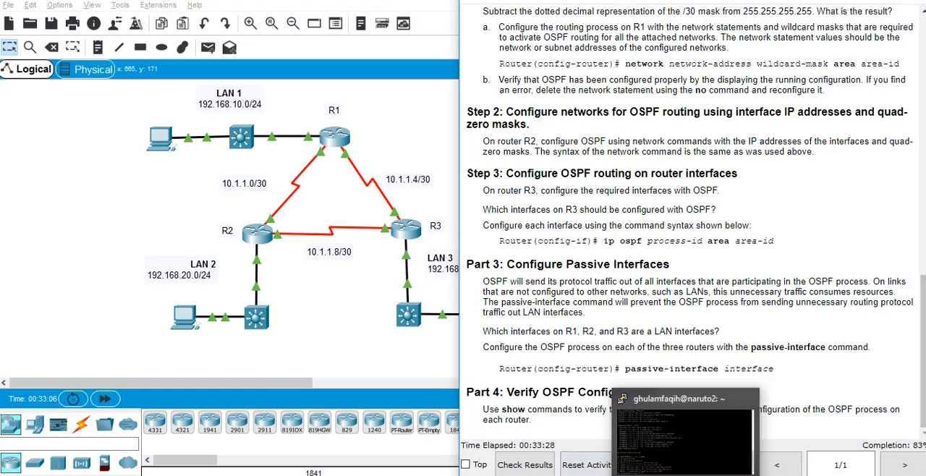
mouse_move(554, 452)
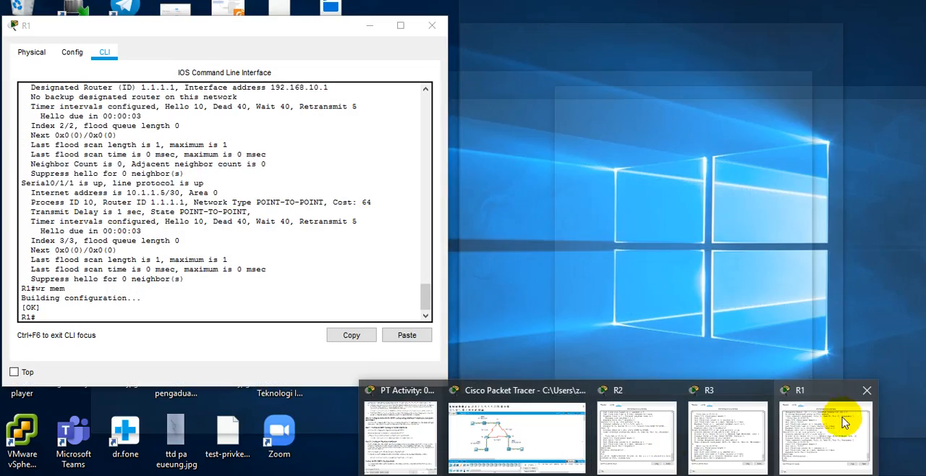
click(837, 420)
drag(217, 24, 620, 43)
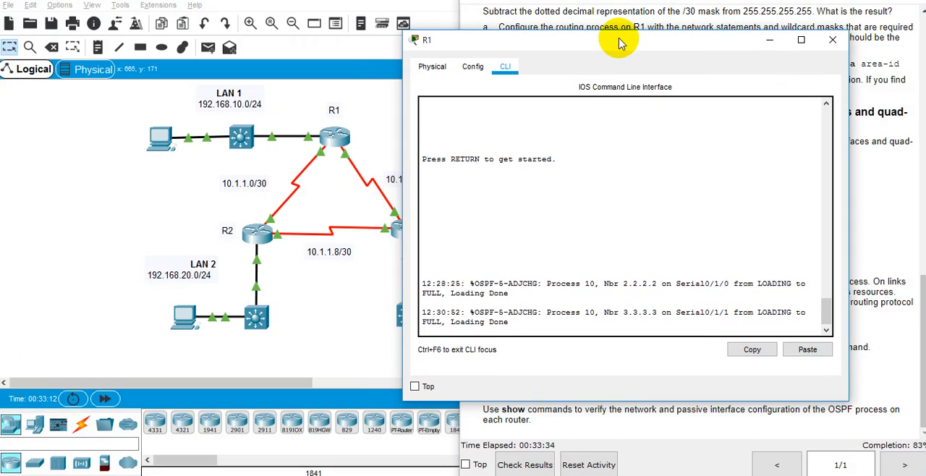
click(655, 238)
key(Return)
key(Return)
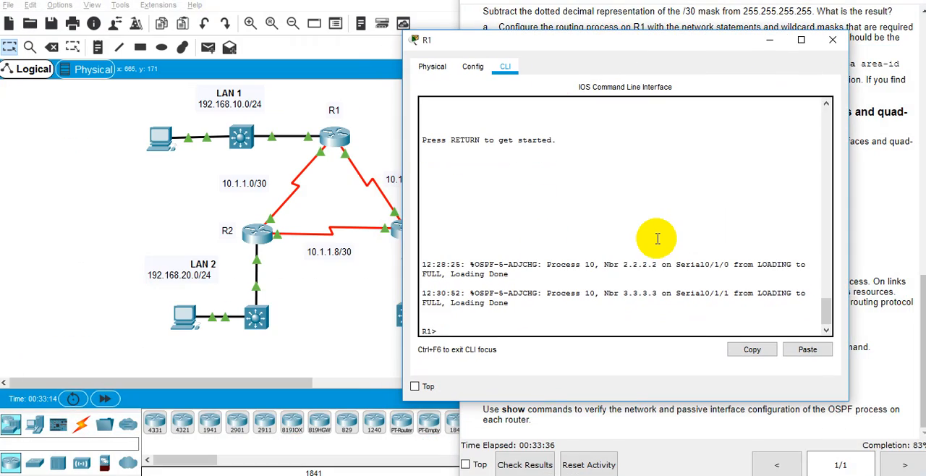
text(en)
key(Return)
text(conf t)
key(Return)
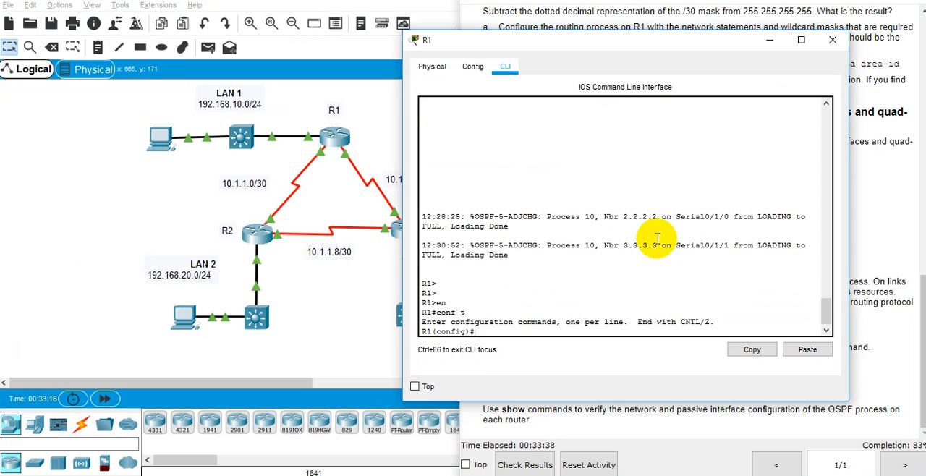
Enter R1's OSPF router configuration mode with router ospf 10.
text(router)
key(Tab)
text(osp)
key(Tab)
key(Return)
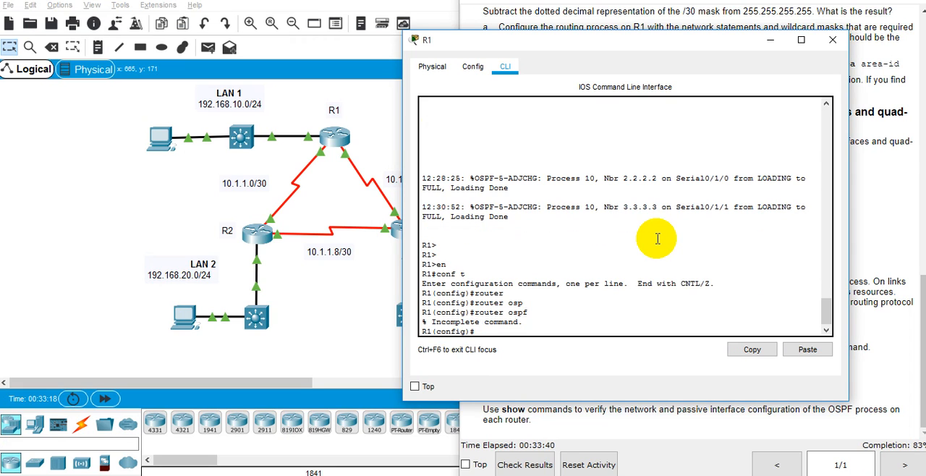
key(Up)
text(10)
key(Return)
Check R1's port towards LAN 1 on the topology and make it passive with passive-interface gigabitEthernet 0/0/0.
text(pass)
key(Tab)
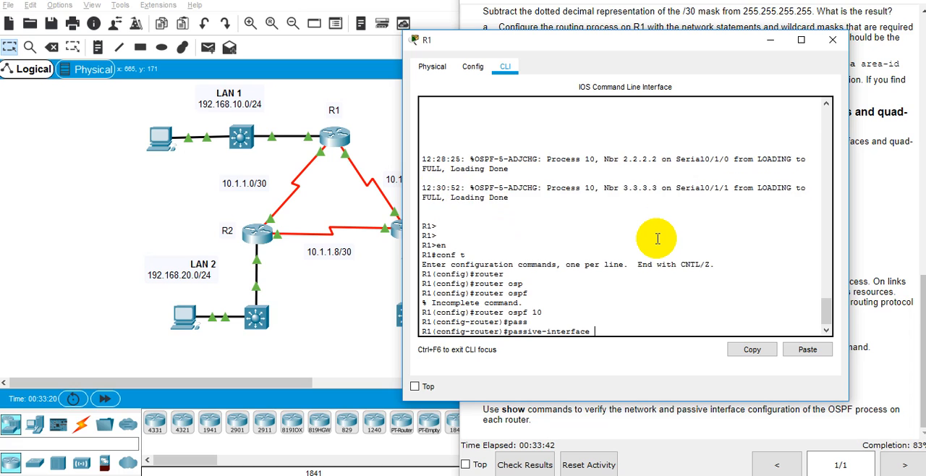
text(?)
key(Tab)
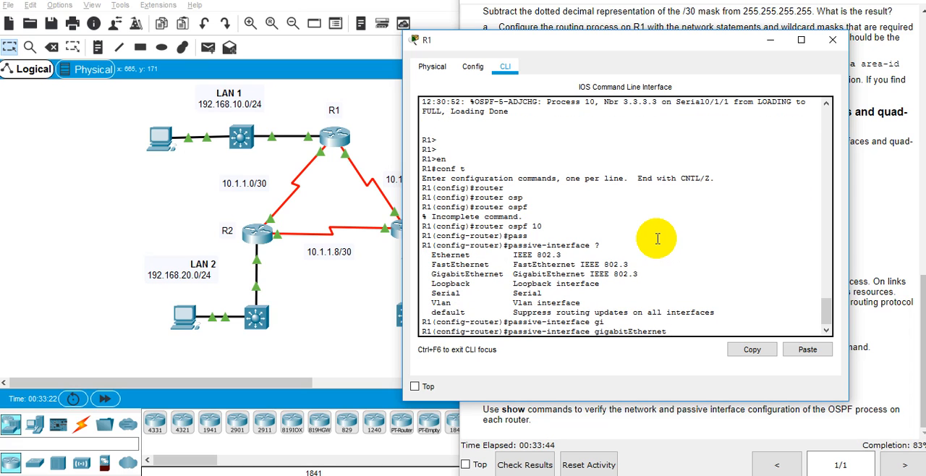
click(275, 155)
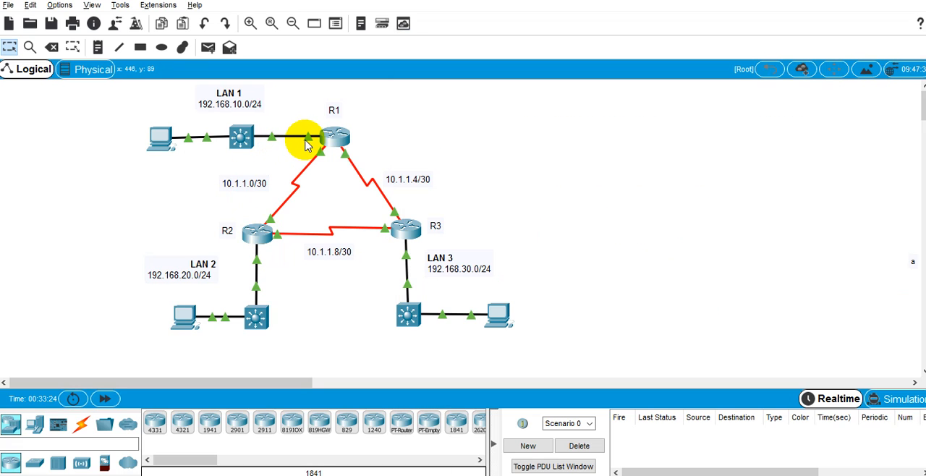
mouse_move(307, 138)
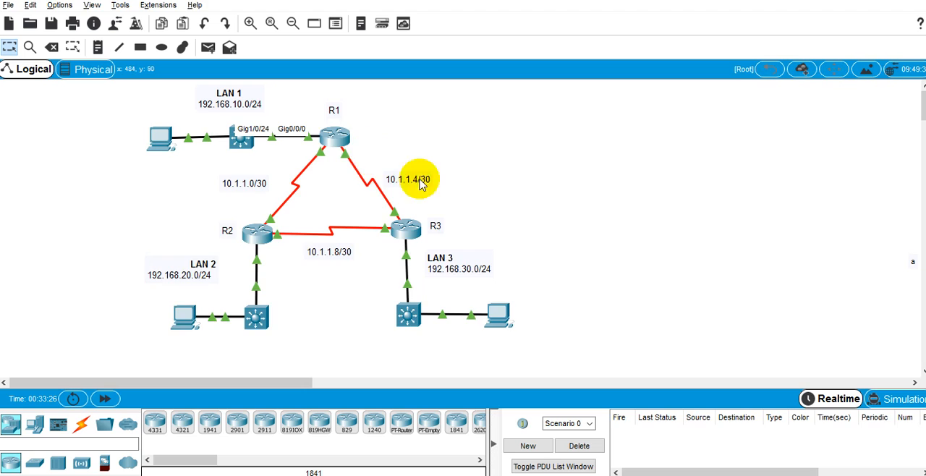
key(alt+Tab)
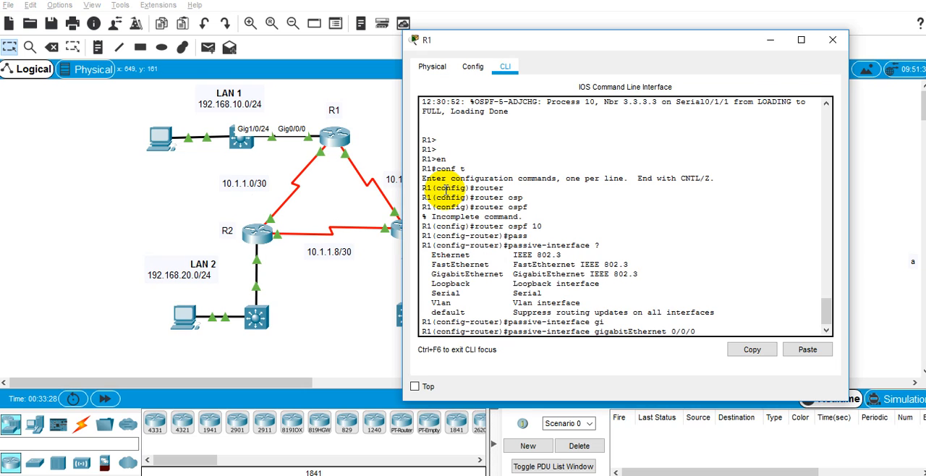
text(0/0/0)
key(Return)
Leave configuration mode on R1 with end and save its configuration with wr mem.
text(end)
key(Return)
text(wr mem)
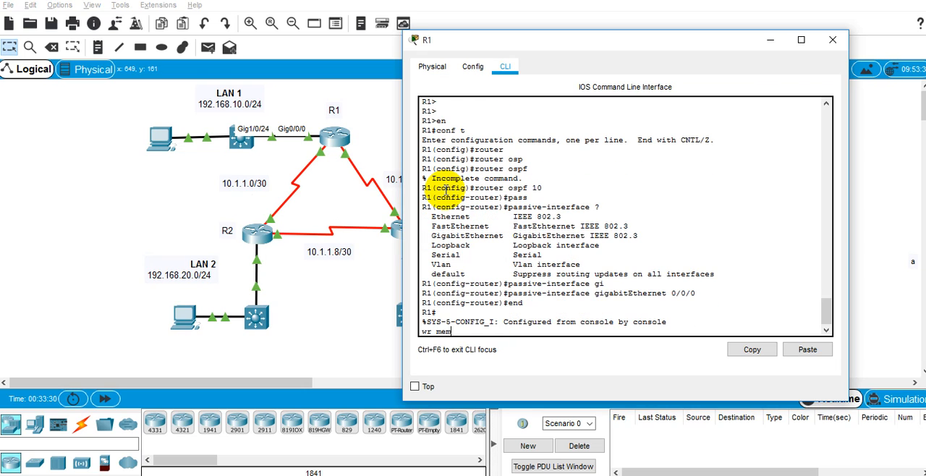
key(Return)
key(Return)
key(Return)
Open R2's command line and enter global configuration mode with conf t.
key(alt+Tab)
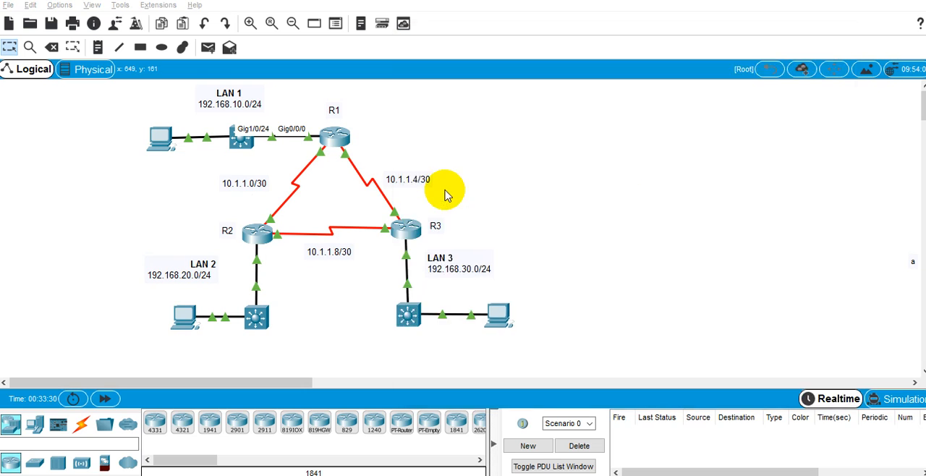
click(268, 242)
key(Return)
key(Return)
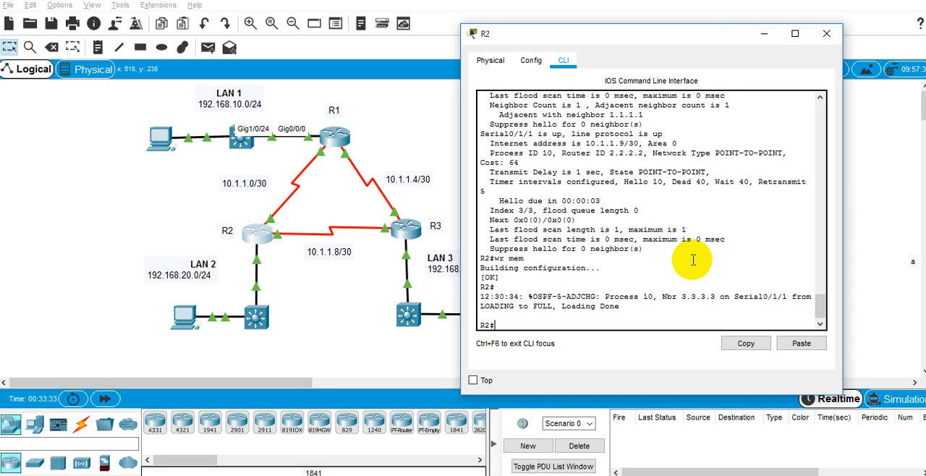
text(conf t)
key(Return)
Enter R2's OSPF router configuration mode with router ospf 10.
text(rotuer)
key(Tab)
text(osp)
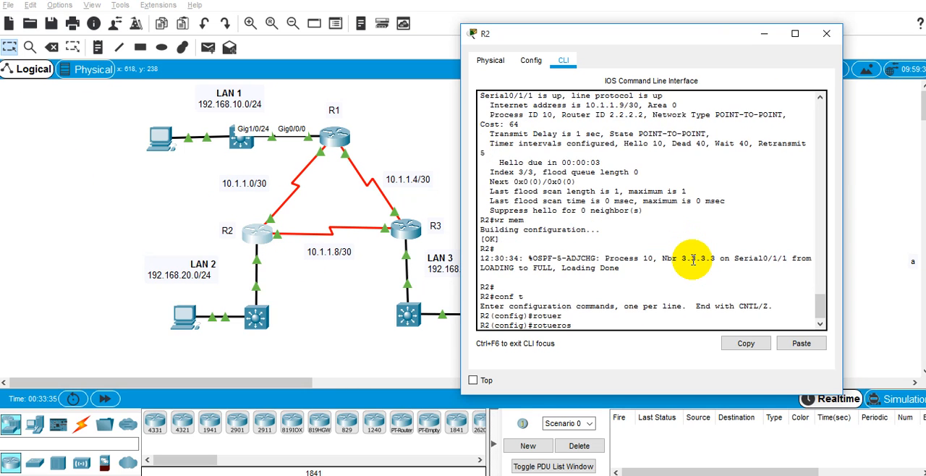
key(Tab)
key(BackSpace)
key(BackSpace)
key(BackSpace)
key(BackSpace)
key(BackSpace)
key(BackSpace)
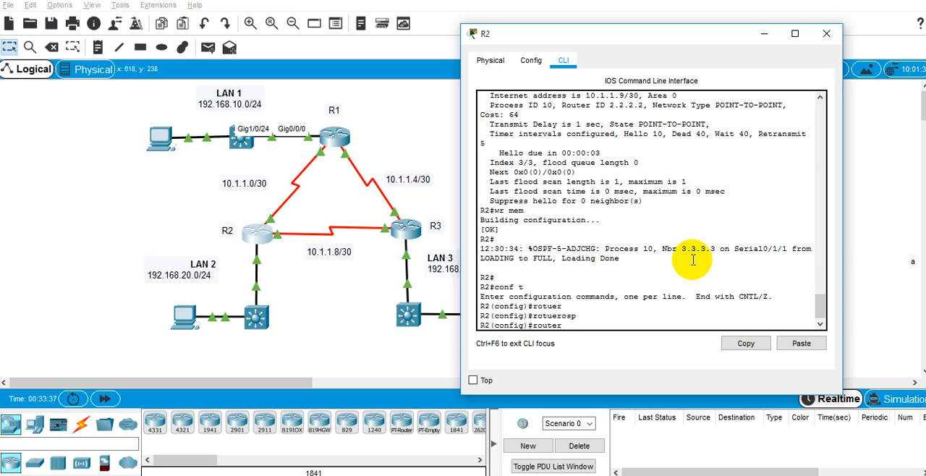
key(Tab)
text(osp)
key(Tab)
text(10)
key(Return)
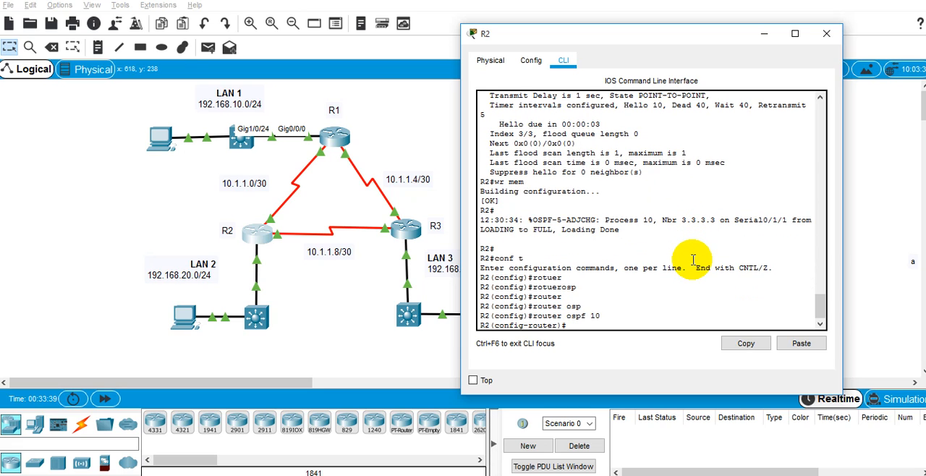
Check R2's port towards LAN 2, make it passive with passive-interface gigabitEthernet 0/0/0, and exit router configuration mode.
text(pass)
key(Tab)
text(inter)
key(Tab)
text(gi)
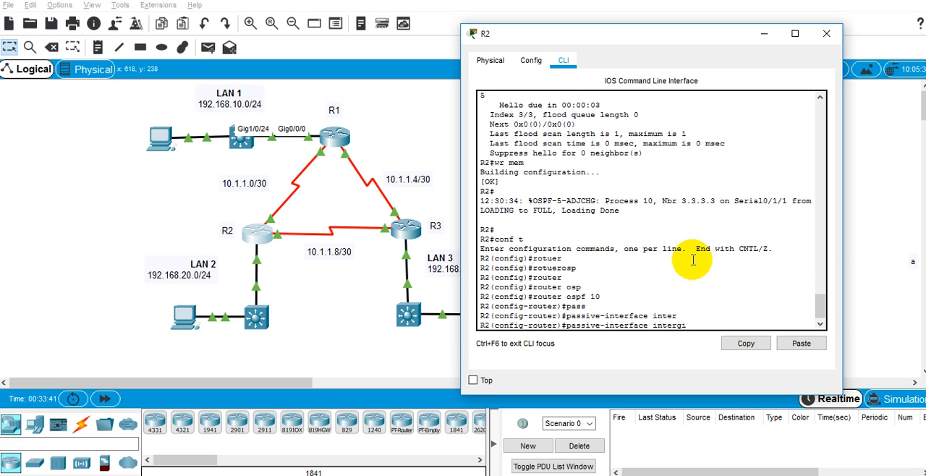
key(Tab)
key(Tab)
text(f)
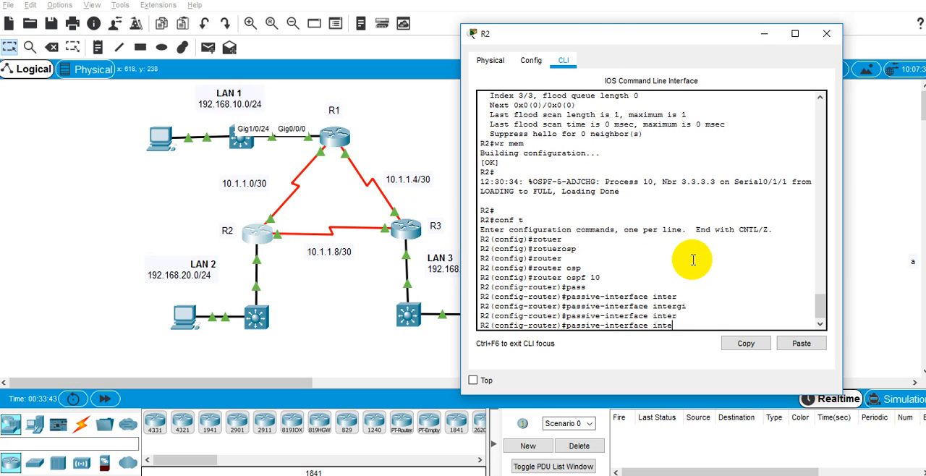
key(Tab)
text(0/0)
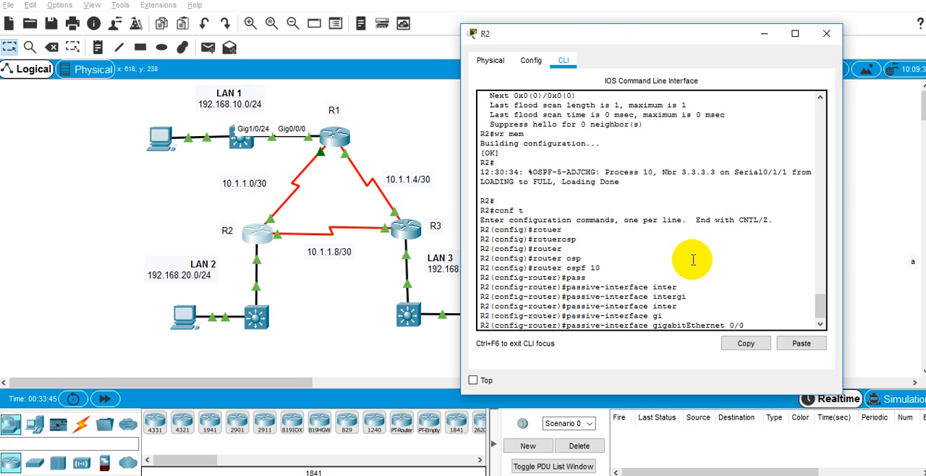
text(/0)
click(313, 312)
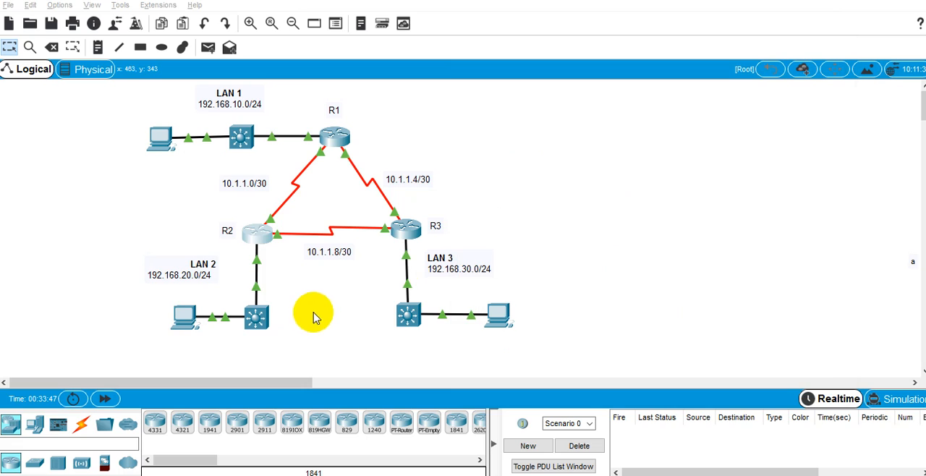
mouse_move(260, 265)
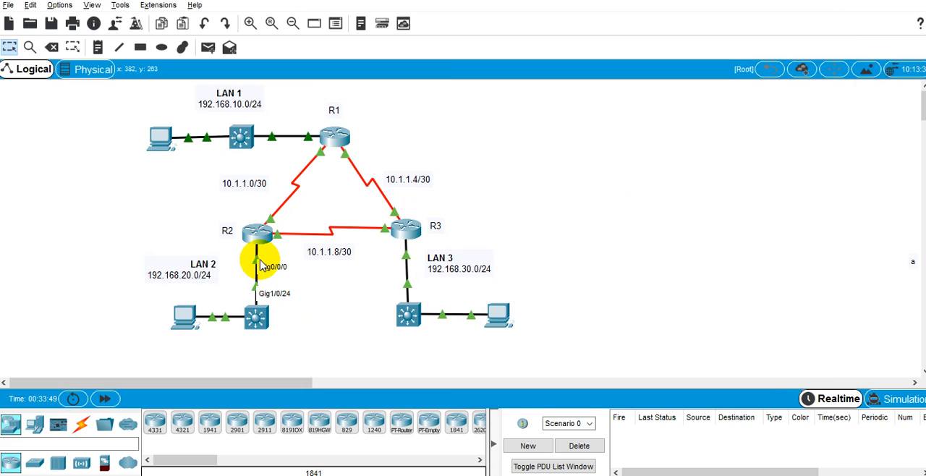
key(alt+Tab)
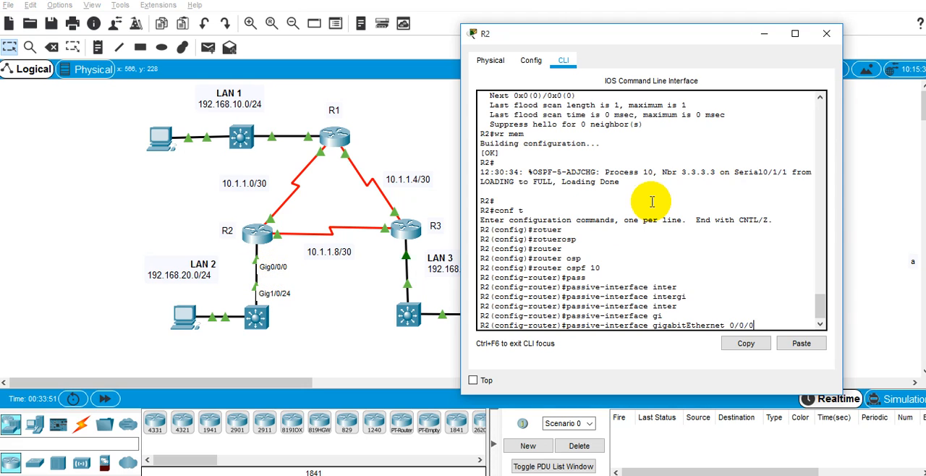
key(Return)
text(exit)
key(Return)
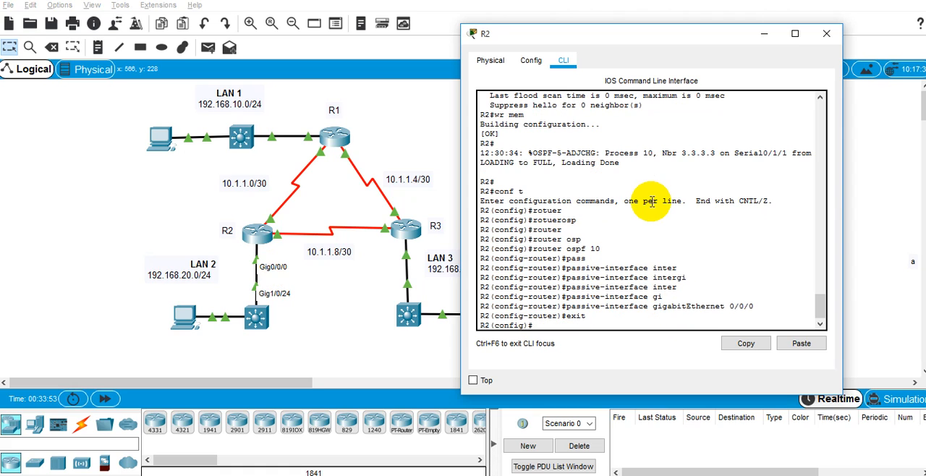
Check on the topology which R3 port leads to LAN 3.
key(alt+Tab)
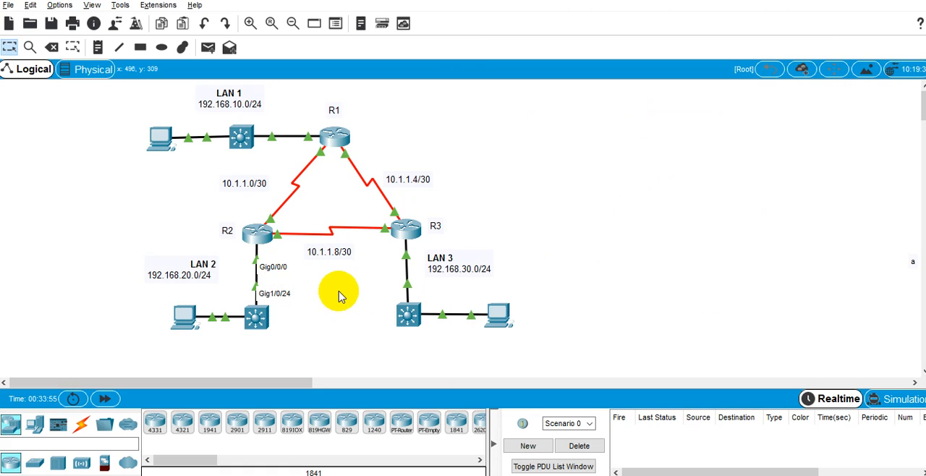
mouse_move(408, 265)
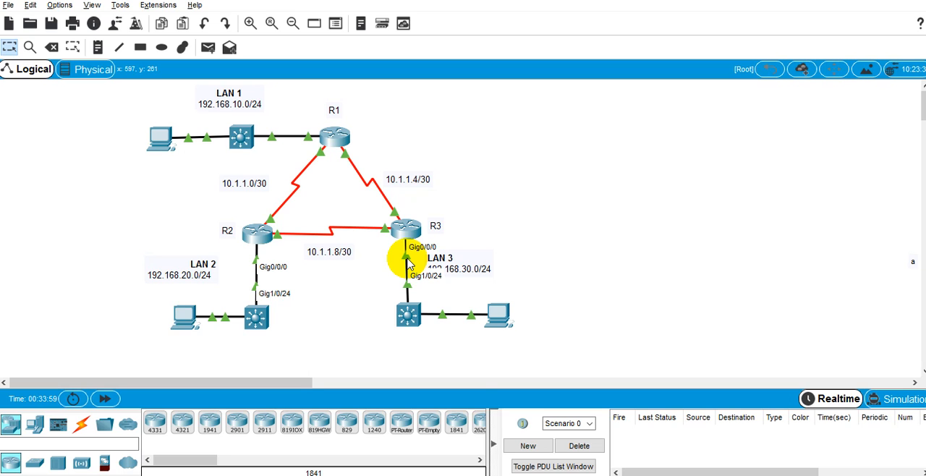
key(alt+Tab)
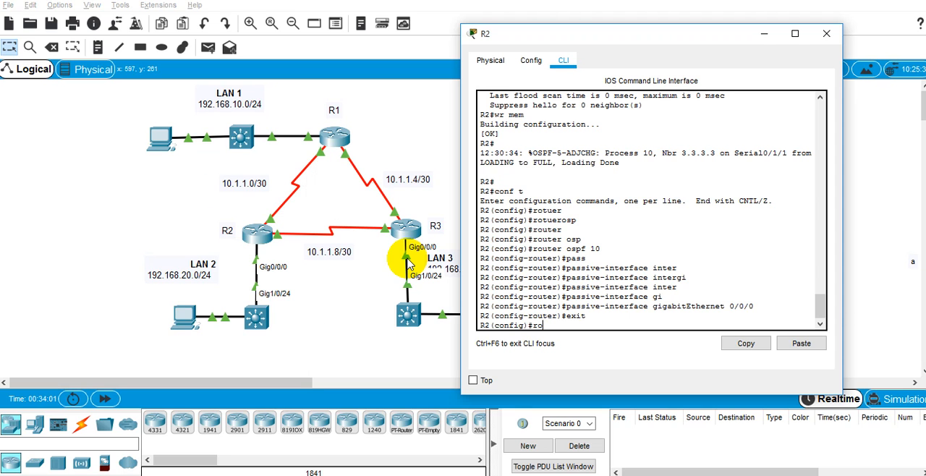
key(BackSpace)
key(BackSpace)
key(BackSpace)
key(BackSpace)
key(BackSpace)
key(Return)
key(alt+Tab)
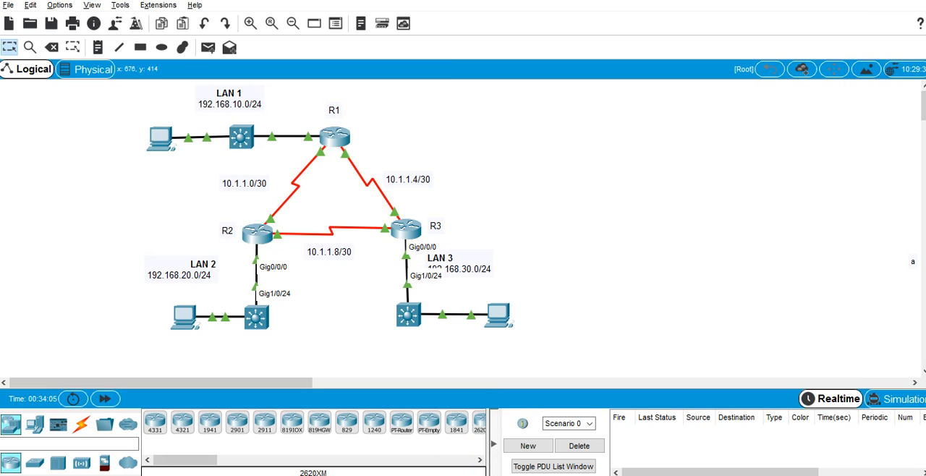
Bring up R3's command line and enter global configuration mode with conf t.
click(699, 436)
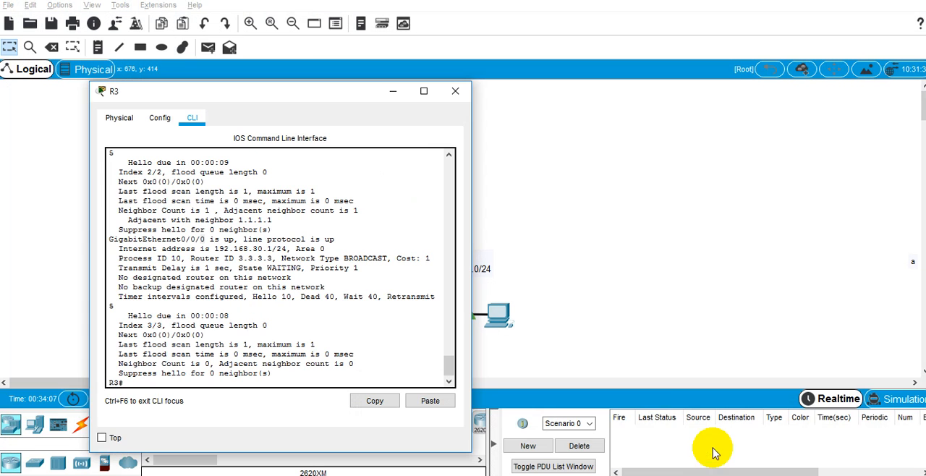
key(Return)
key(Return)
key(Return)
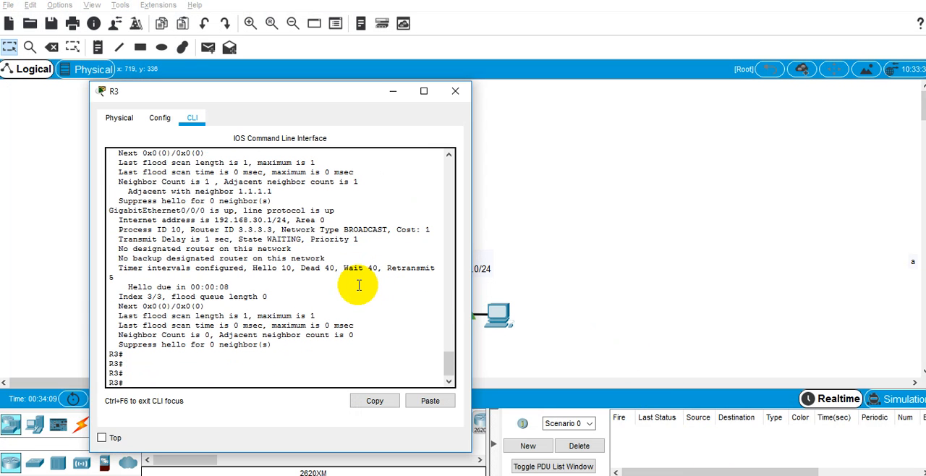
text(shoconf t)
key(Return)
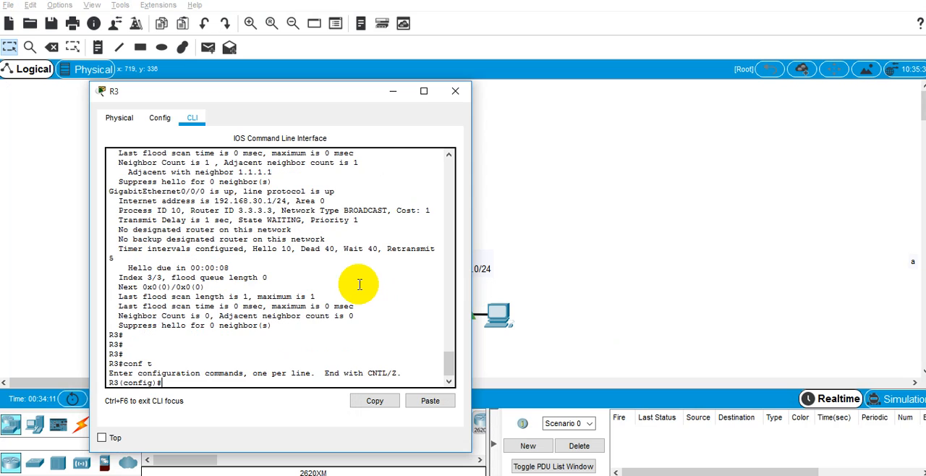
Enter R3's OSPF router configuration mode with router ospf 10.
text(router)
key(Tab)
text(osp)
key(Tab)
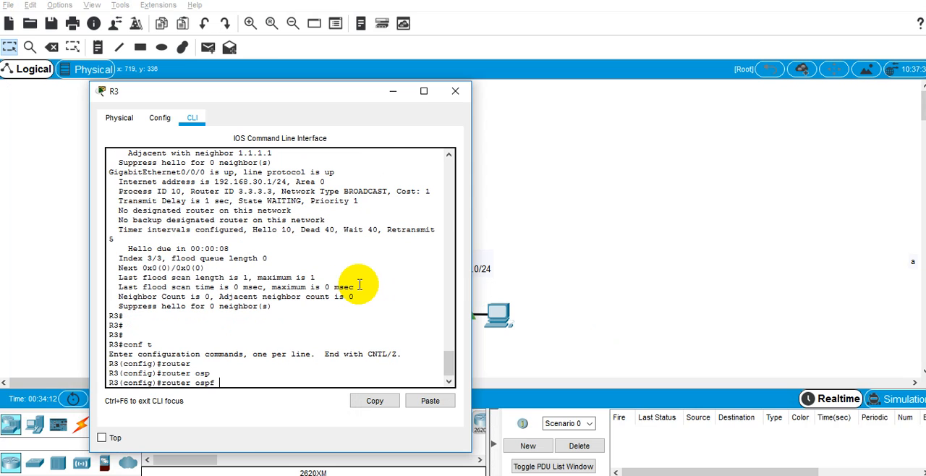
text(10)
key(Return)
Make R3's port towards LAN 3 passive with passive-interface gigabitEthernet 0/0/0.
text(pass)
key(Tab)
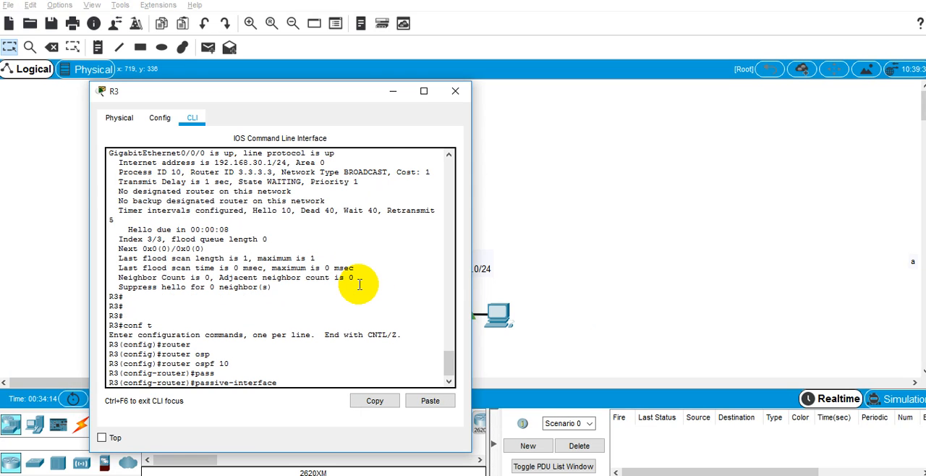
text(gi)
key(Tab)
text(?0/)
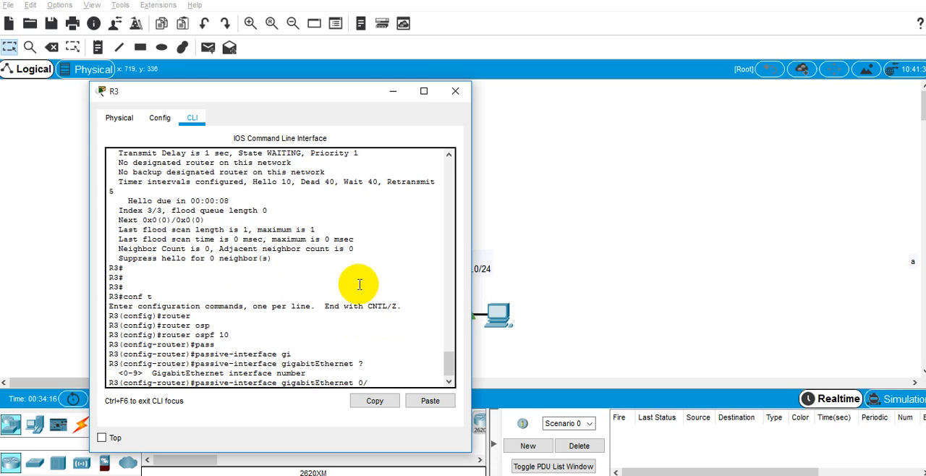
text(0/0)
key(Return)
Leave configuration mode on R3 with end and save its configuration with wr mem.
text(end)
key(Return)
text(wr em)
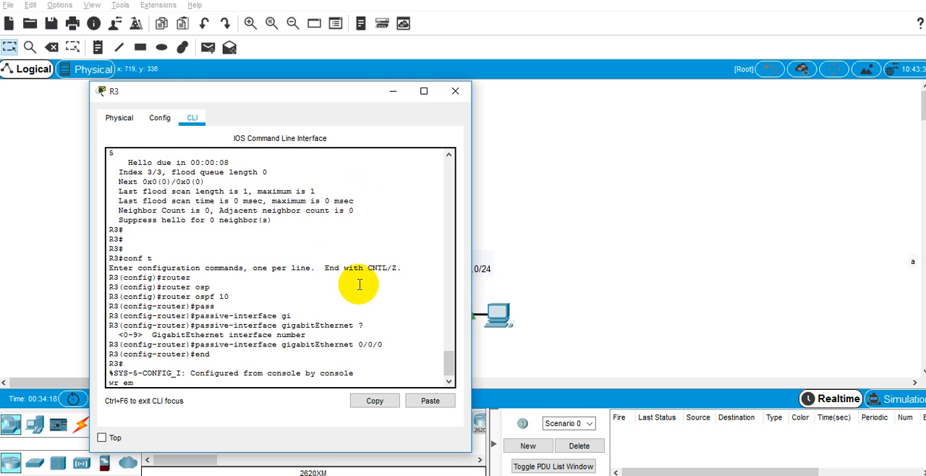
key(Return)
text(me)
key(Return)
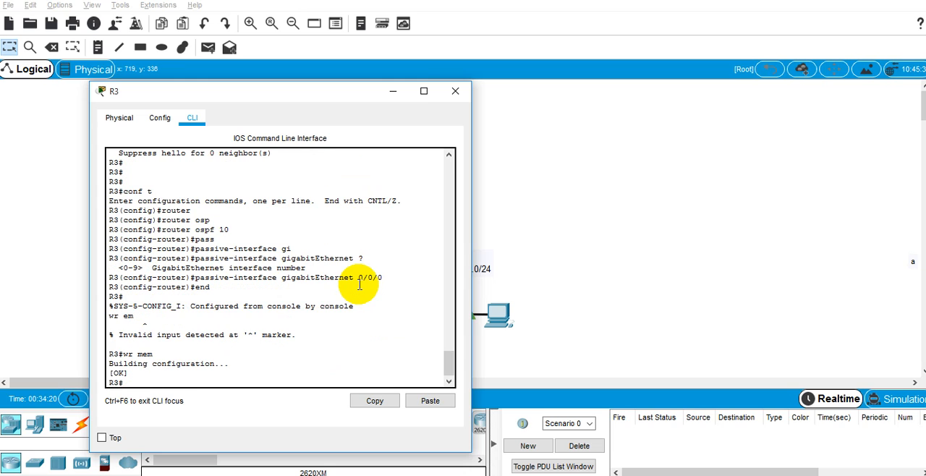
Review the activity instructions for Part 3, passive interfaces, and Part 4, verifying the OSPF configuration, alongside R3's command line.
drag(291, 107, 593, 55)
key(alt+Tab)
key(alt+Tab)
key(alt+Tab)
key(alt+Tab)
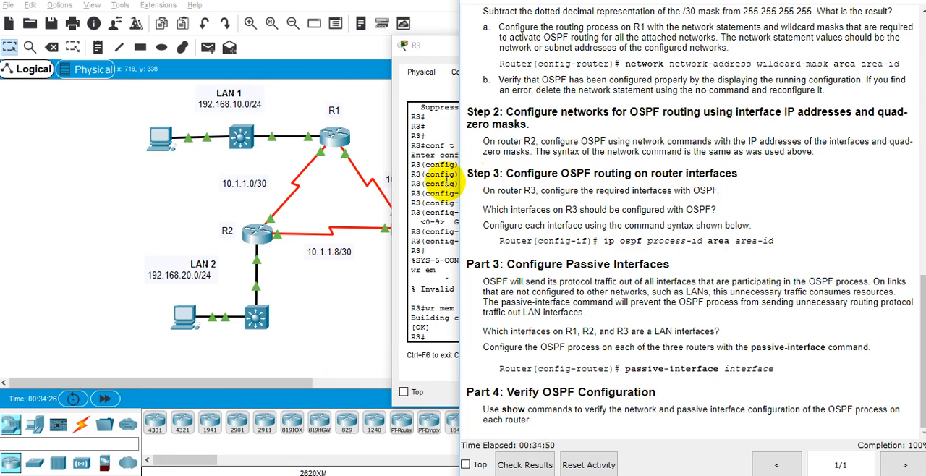
click(445, 181)
drag(494, 54, 600, 31)
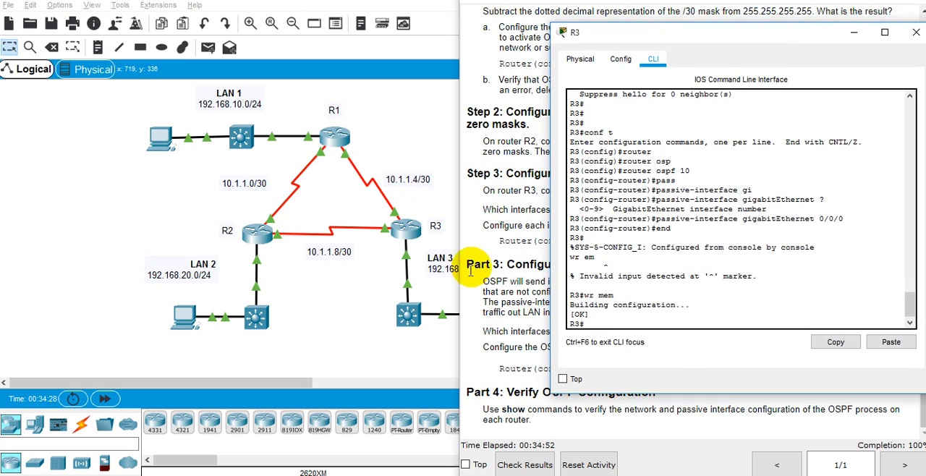
click(467, 267)
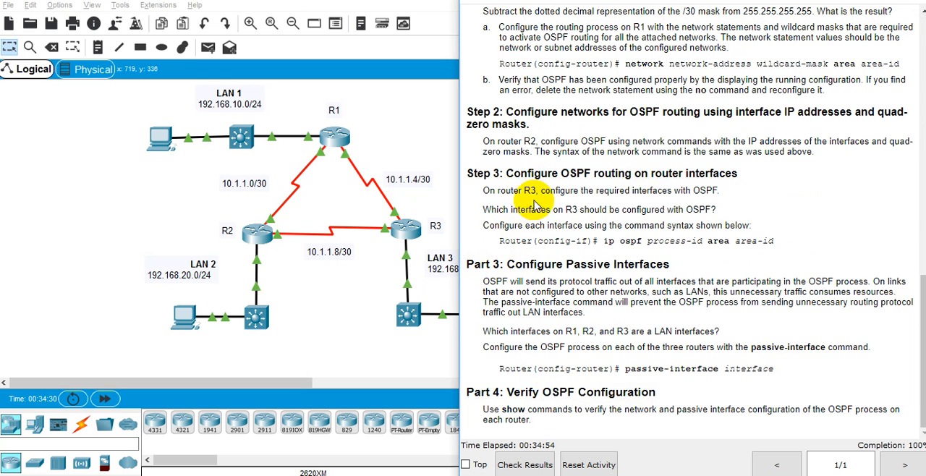
key(alt+Tab)
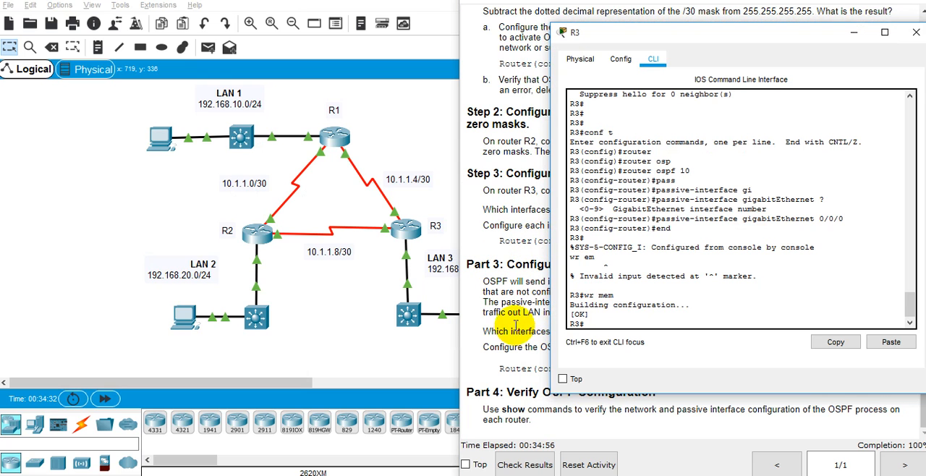
click(539, 285)
key(alt+Tab)
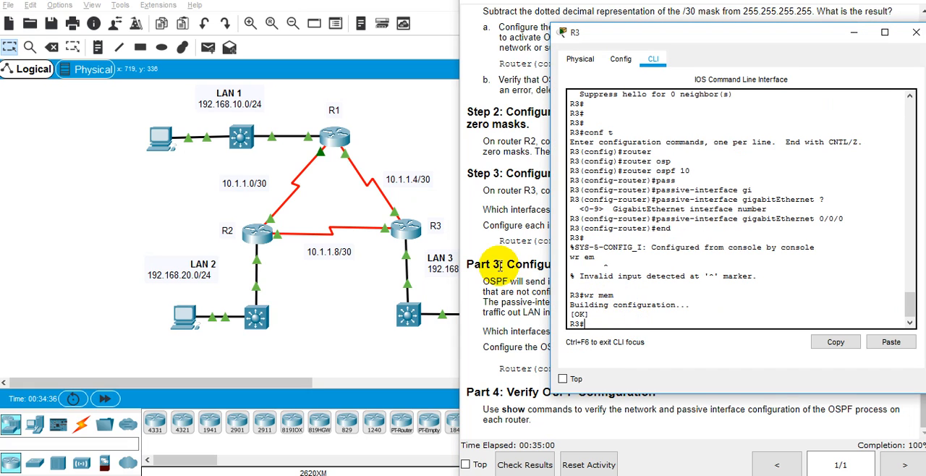
Open R1's command line and start entering a show command for verifying OSPF.
click(344, 134)
key(Return)
key(Return)
key(Return)
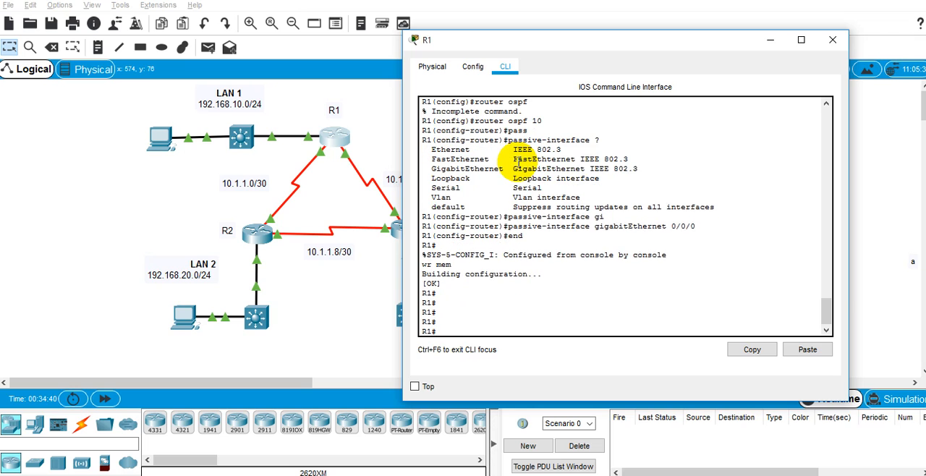
text(show)
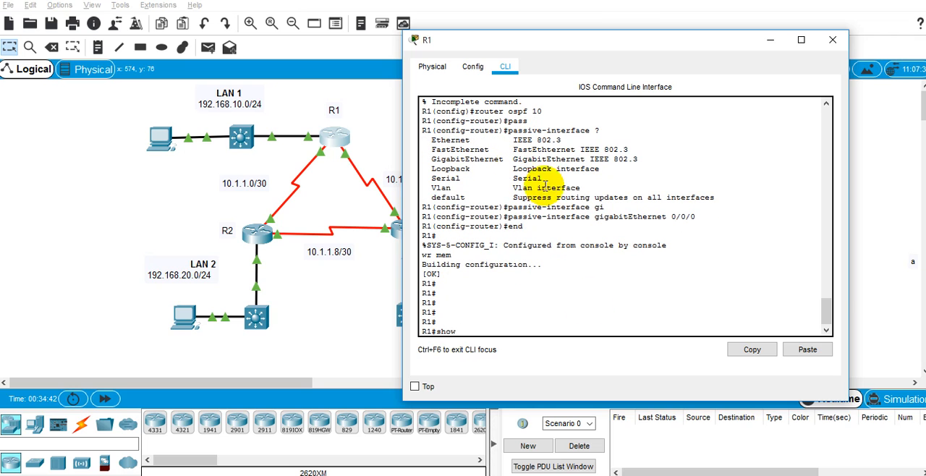
Switch to the Notepad notes and add the heading "1. pengecekan." below R2's address list.
click(649, 474)
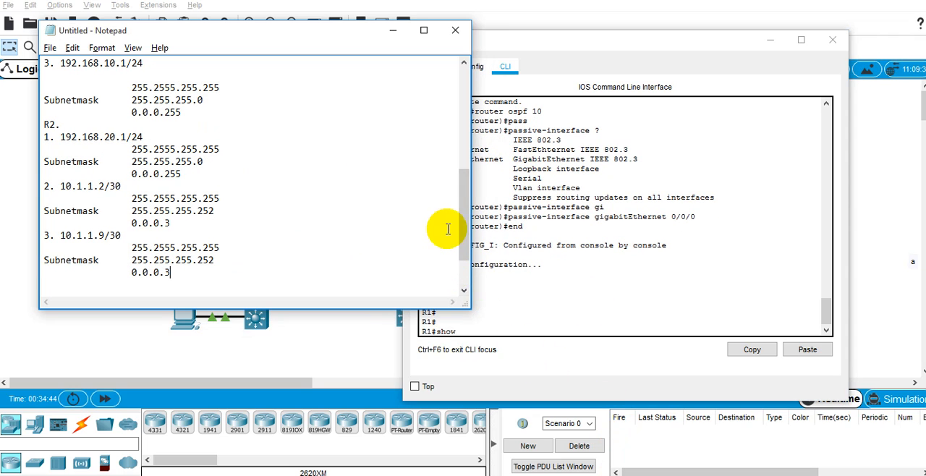
key(Return)
key(Return)
key(Return)
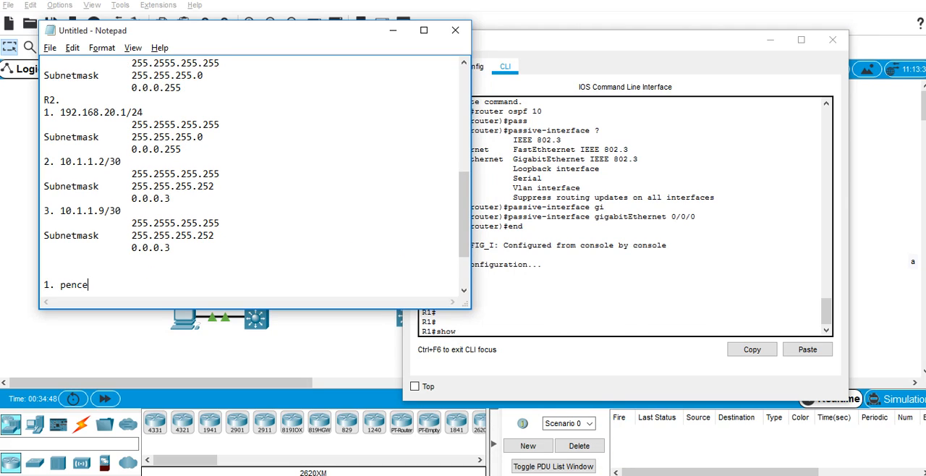
text(1. pengecekan.)
key(Return)
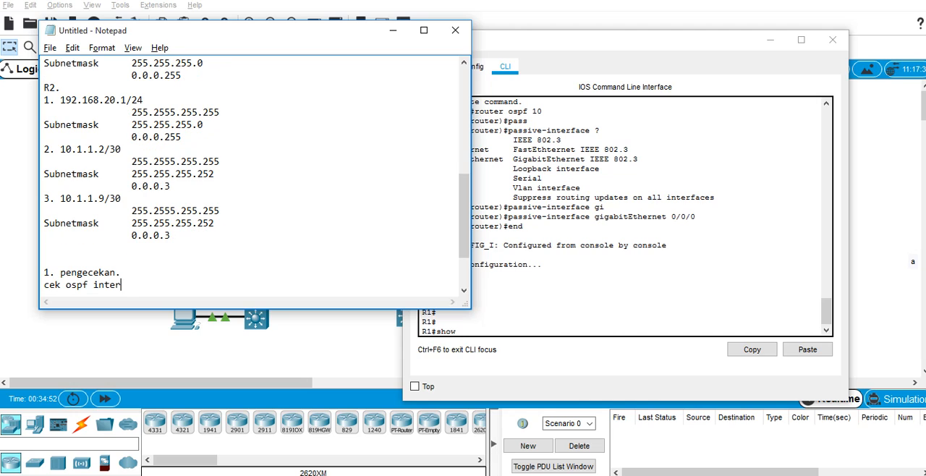
List the checks "cek ospf interface", "cek ospf neighbor", "cek ospf route" and "cek routing tabel" under the pengecekan heading.
text(cek ospf interface)
key(Return)
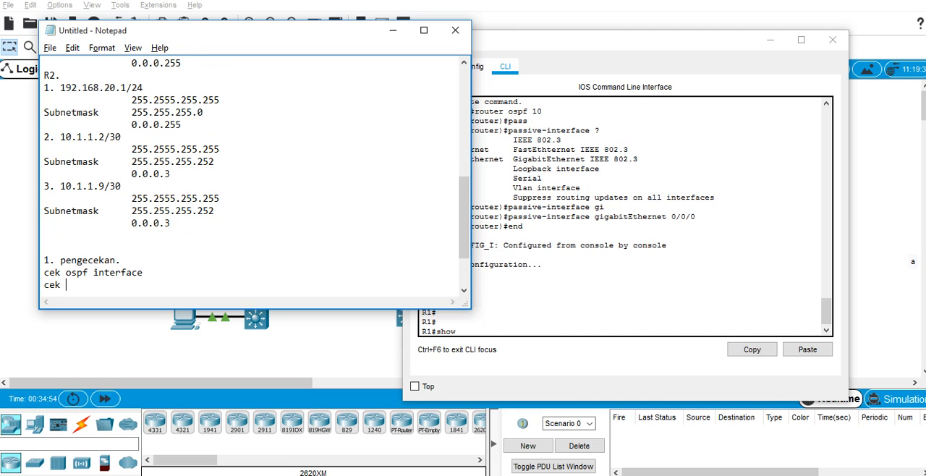
text(cek ospf neighbor)
key(Return)
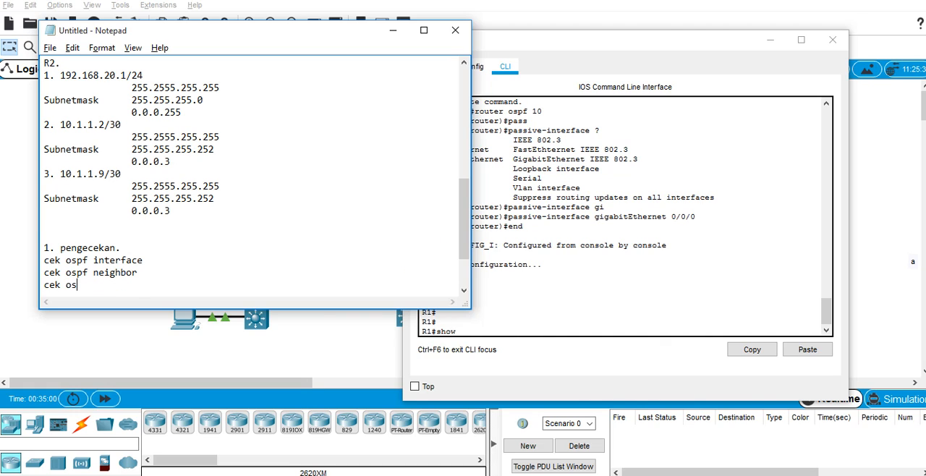
text(cek ospf route)
key(Return)
text(cek rou)
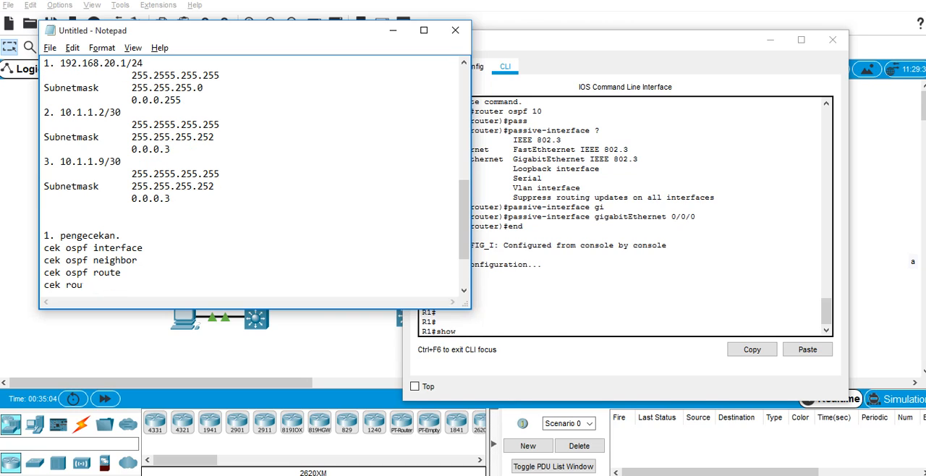
text(ting tabel)
key(Return)
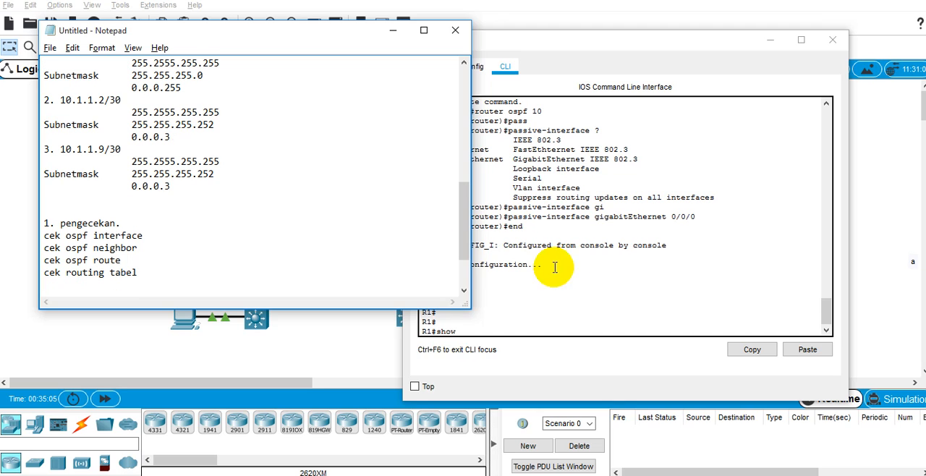
Return to R1's command line and run show ip ospf interface.
click(771, 334)
click(208, 235)
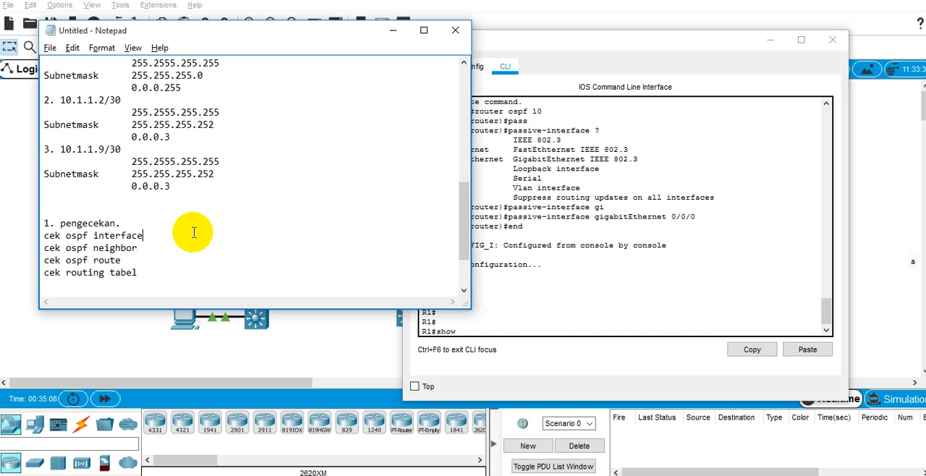
click(506, 315)
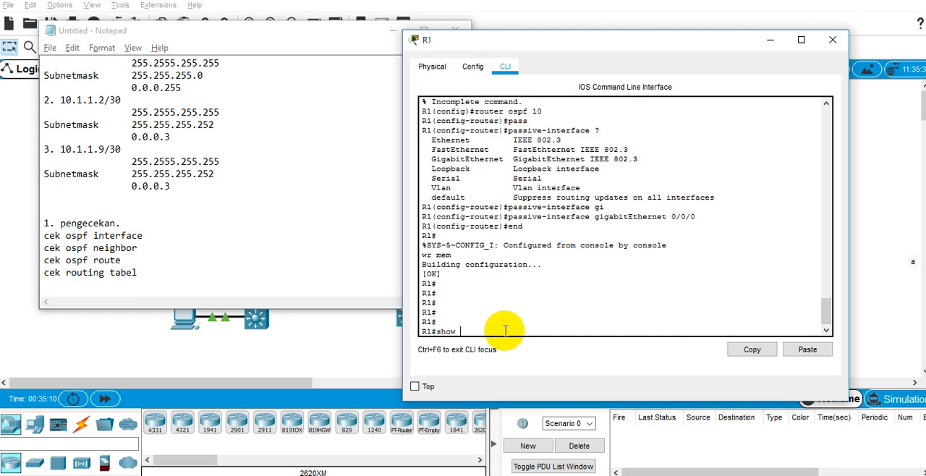
text(show ip osp)
key(Tab)
text(inter)
key(Tab)
key(Return)
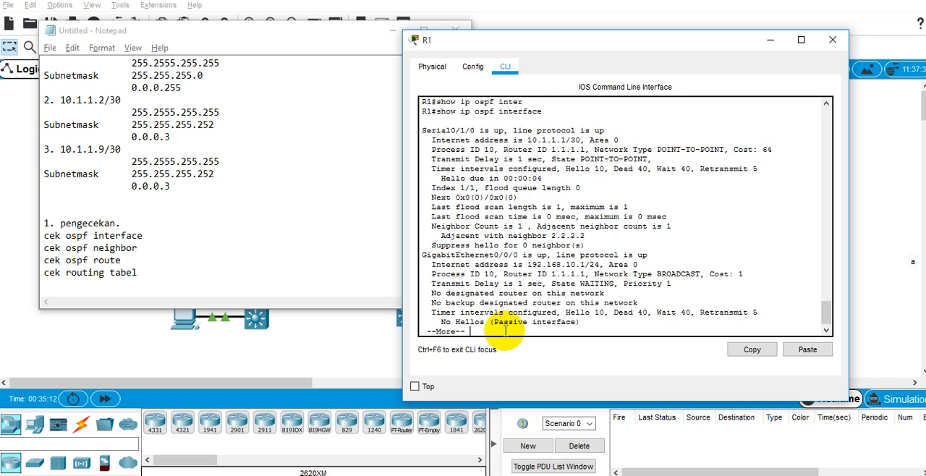
Uncover the topology and set the preferences to always show port labels in the logical workspace.
drag(343, 39, 314, 251)
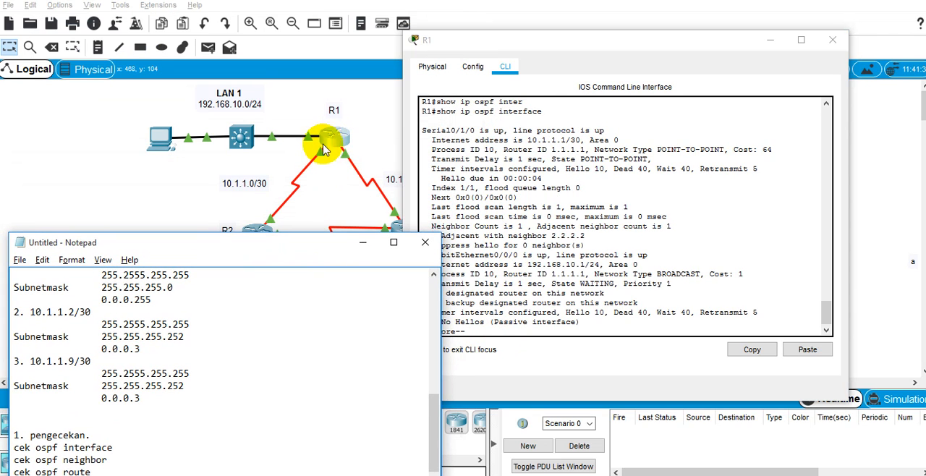
click(460, 131)
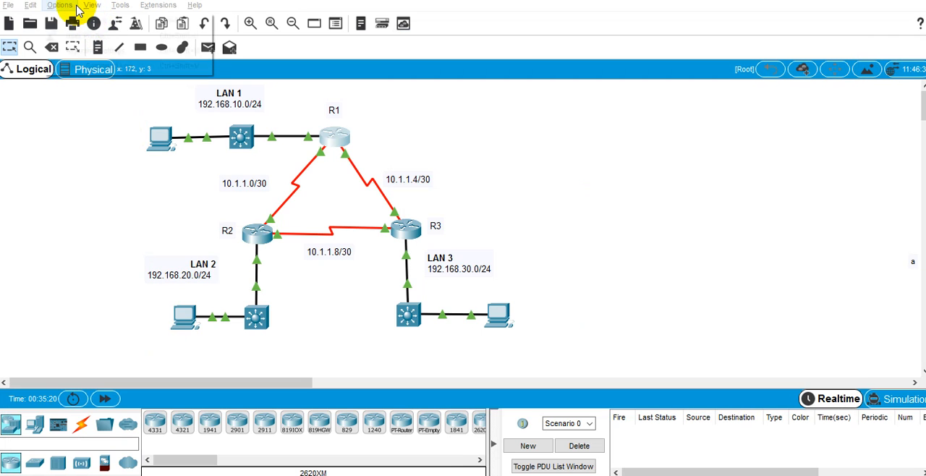
click(61, 6)
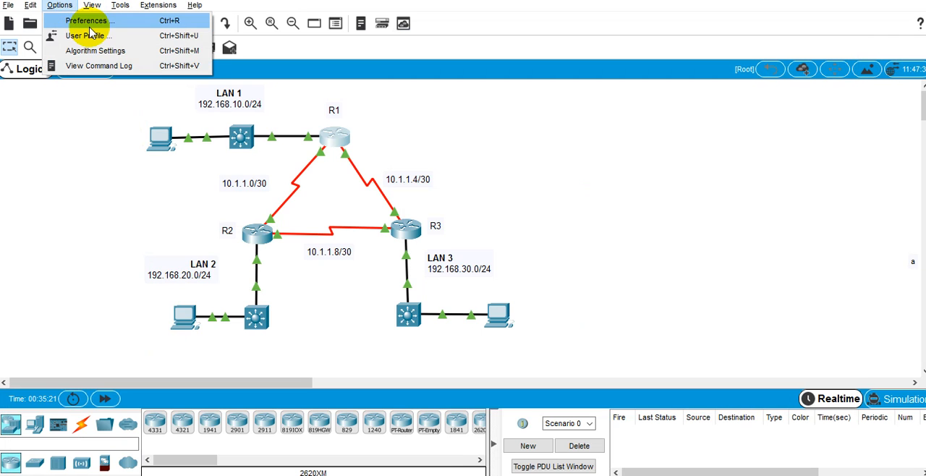
click(87, 21)
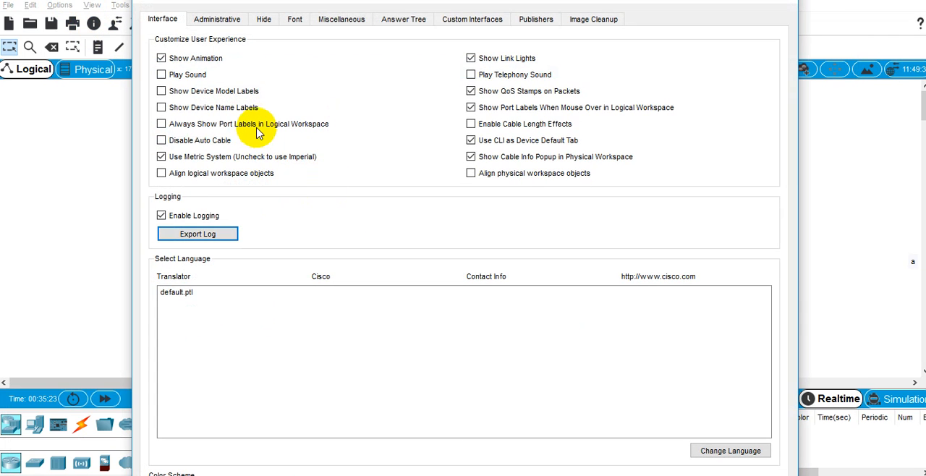
click(262, 129)
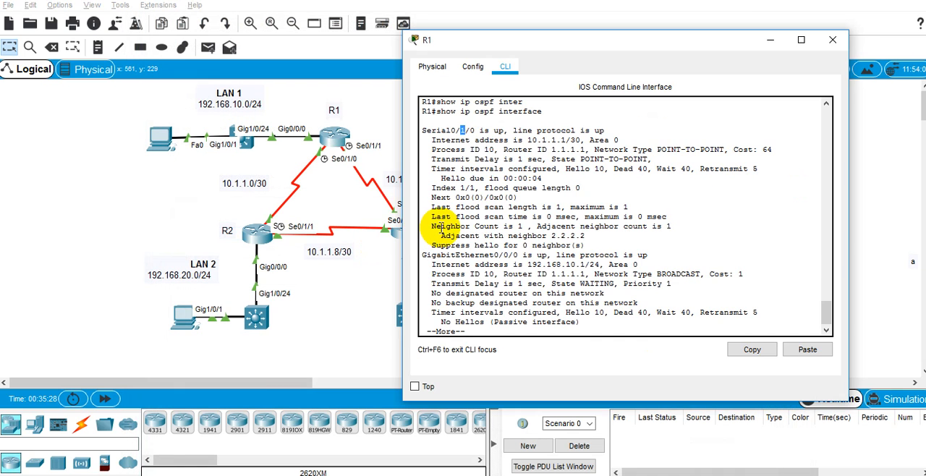
Examine the Serial0/1/0 and GigabitEthernet0/0/0 entries in R1's OSPF interface output and display the rest of the output.
key(alt+Tab)
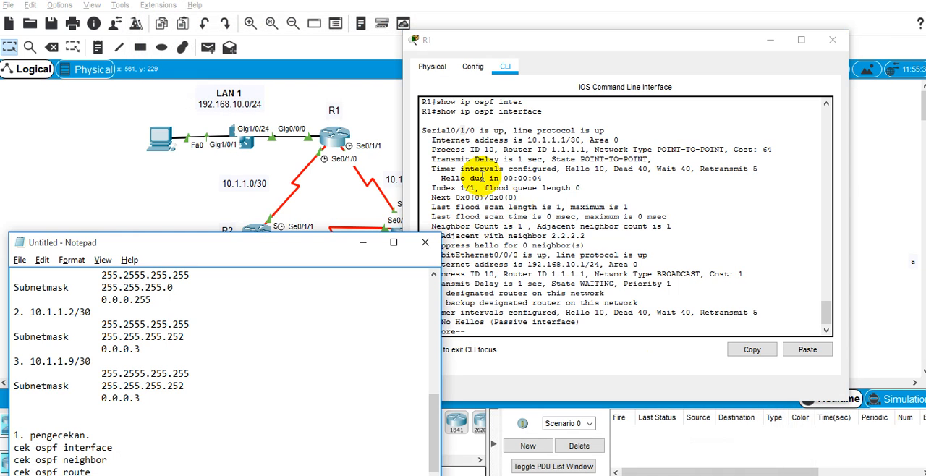
click(460, 130)
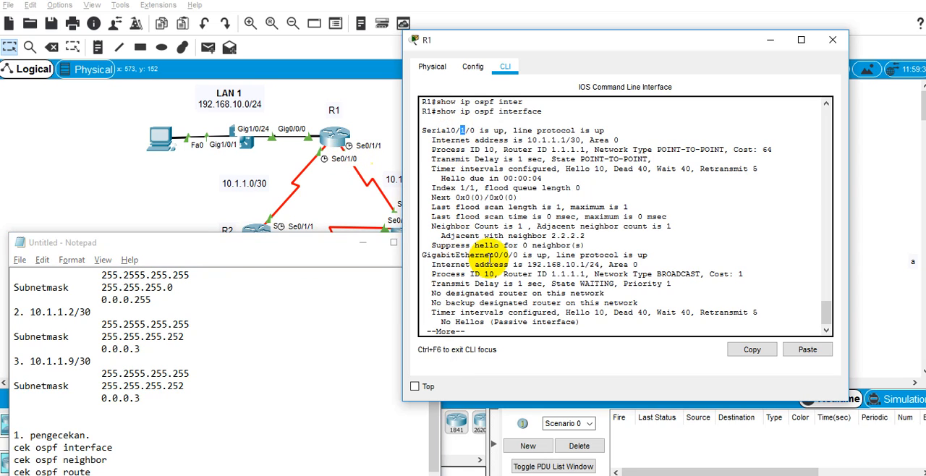
double_click(467, 255)
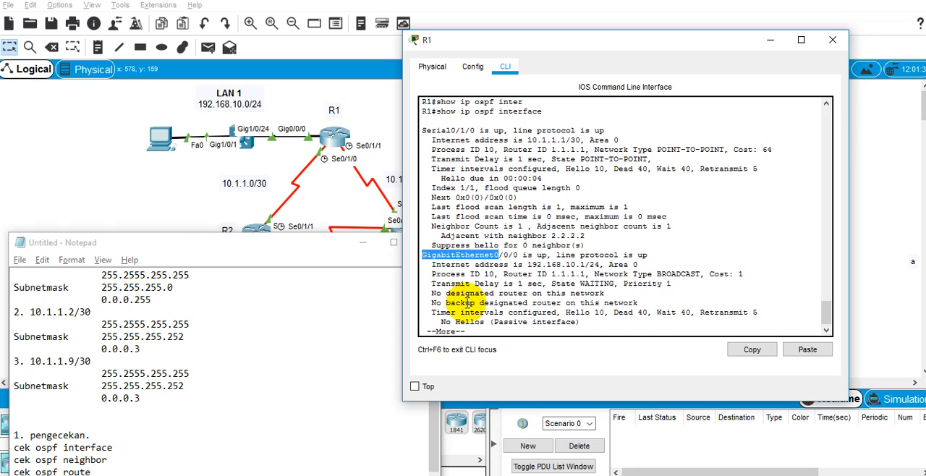
click(505, 291)
key(space)
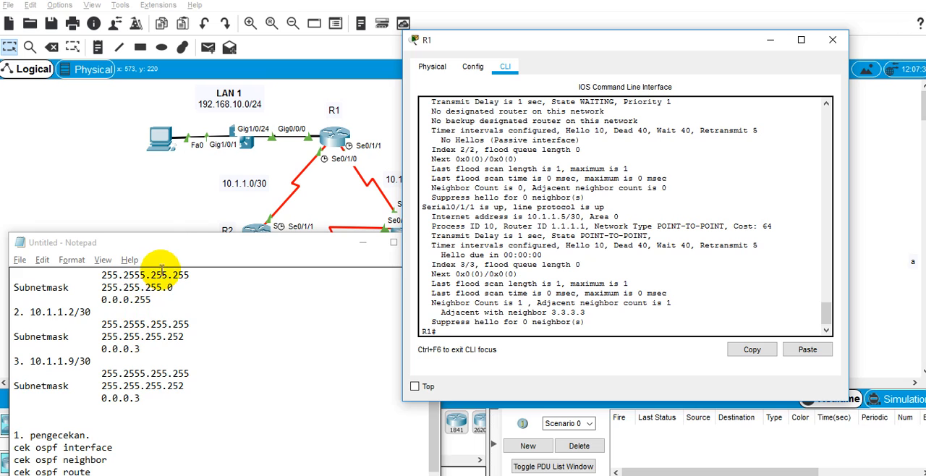
Review the passive-interface and timer interval lines for GigabitEthernet0/0/0 in R1's OSPF interface output.
drag(168, 244, 189, 299)
click(637, 212)
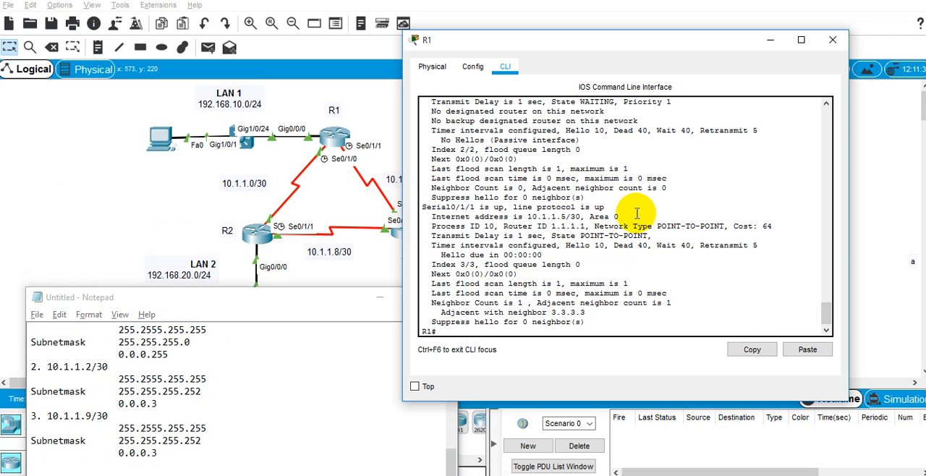
scroll(637, 213, up, 2)
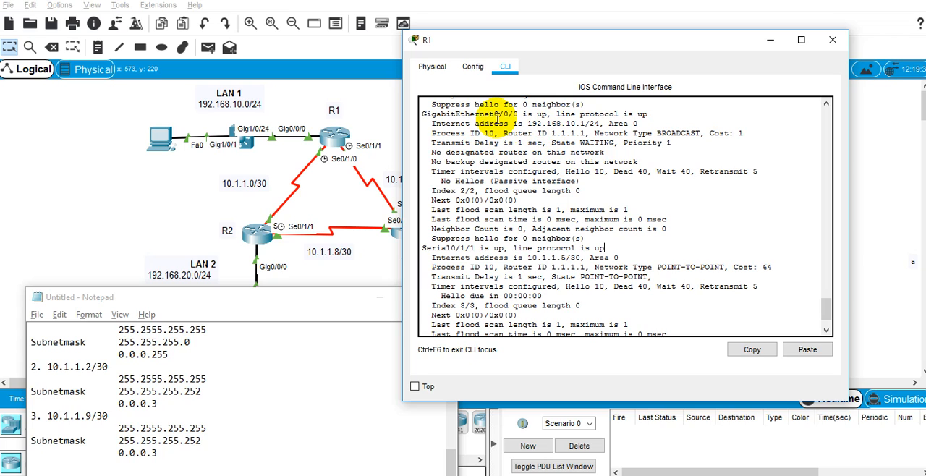
drag(580, 181, 477, 153)
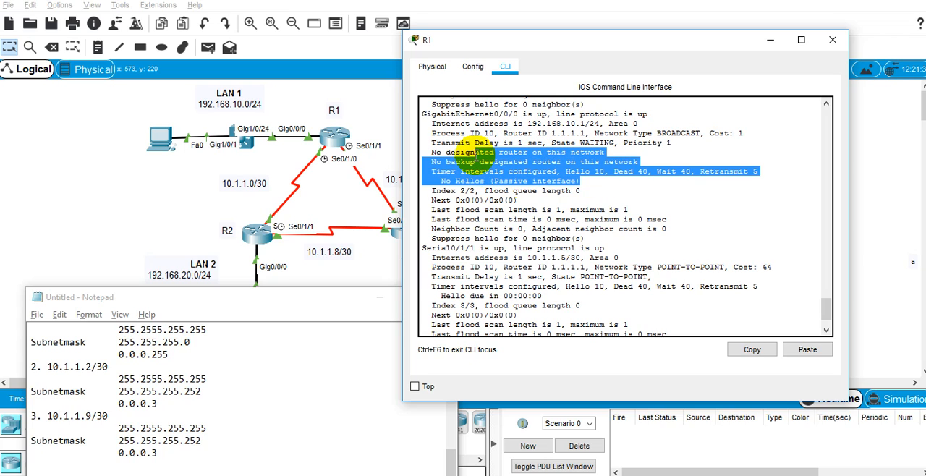
double_click(511, 181)
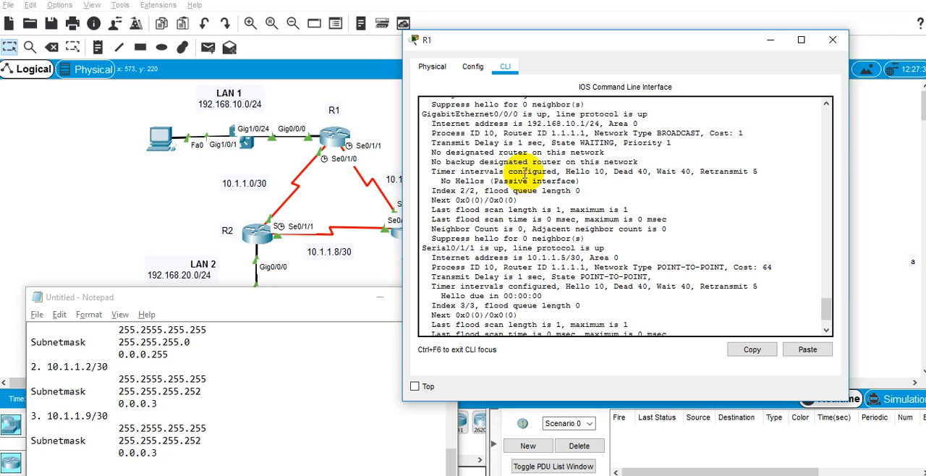
triple_click(525, 175)
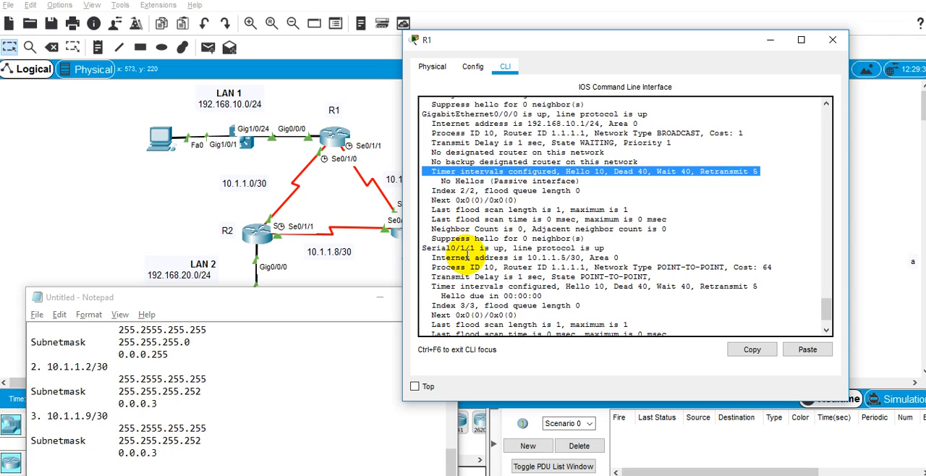
Recall R1's OSPF interface command and note it in Notepad as "# show ip ospf interface" under "cek ospf interface".
drag(171, 309, 156, 229)
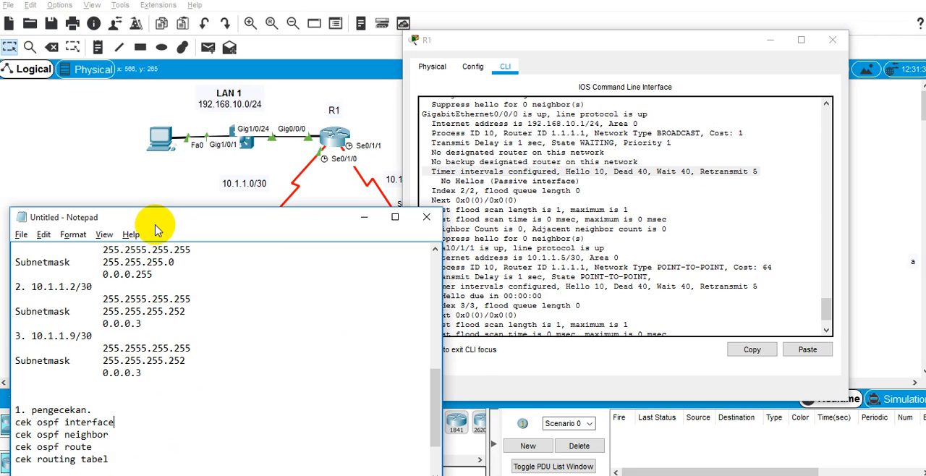
click(581, 237)
scroll(581, 237, down, 2)
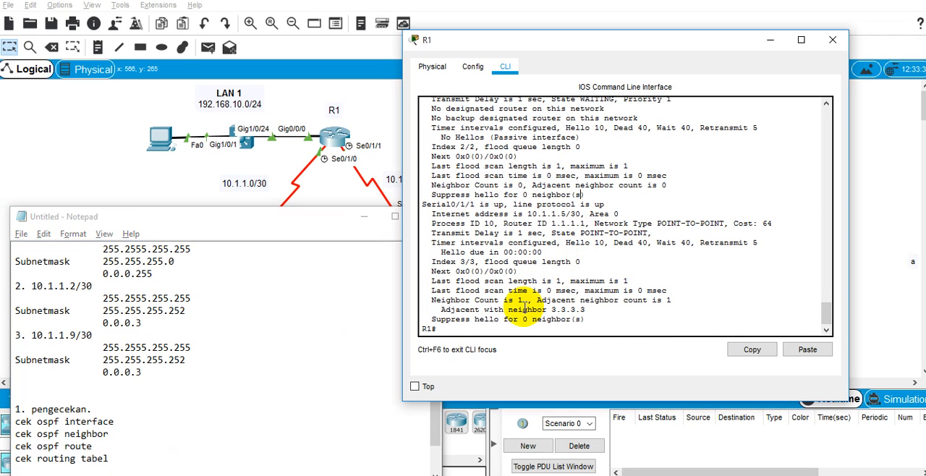
drag(546, 330, 542, 330)
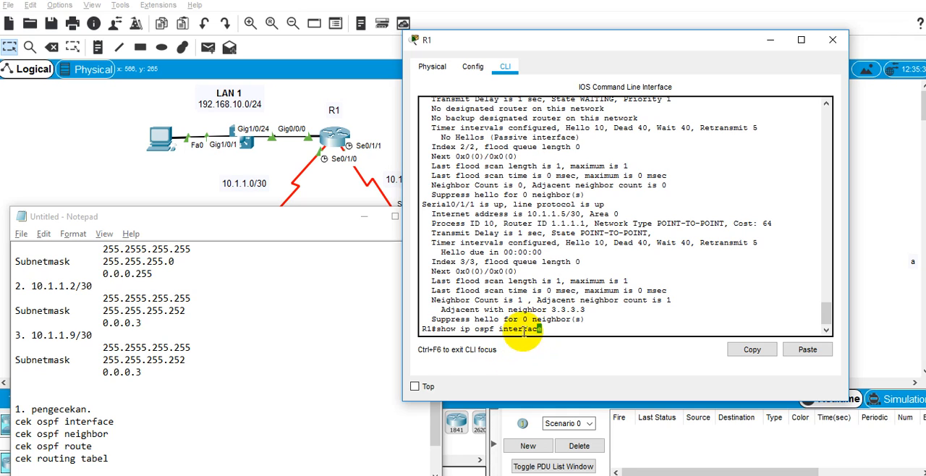
drag(442, 336, 440, 334)
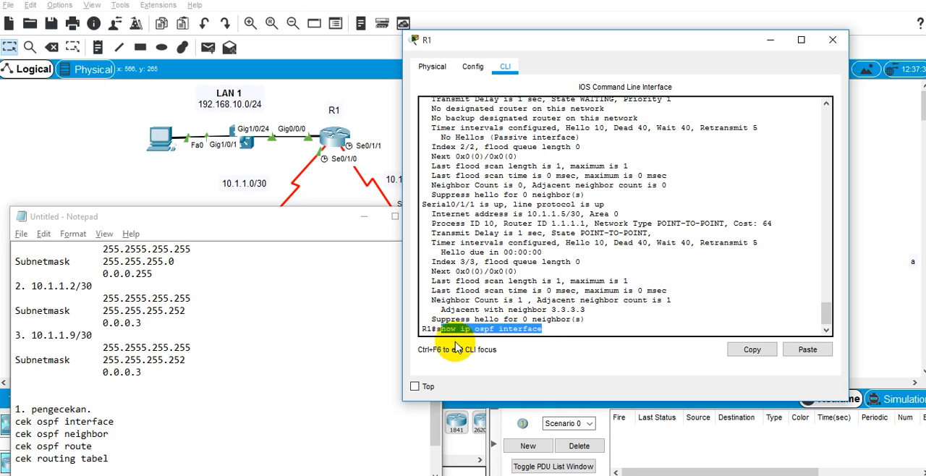
click(198, 422)
key(Return)
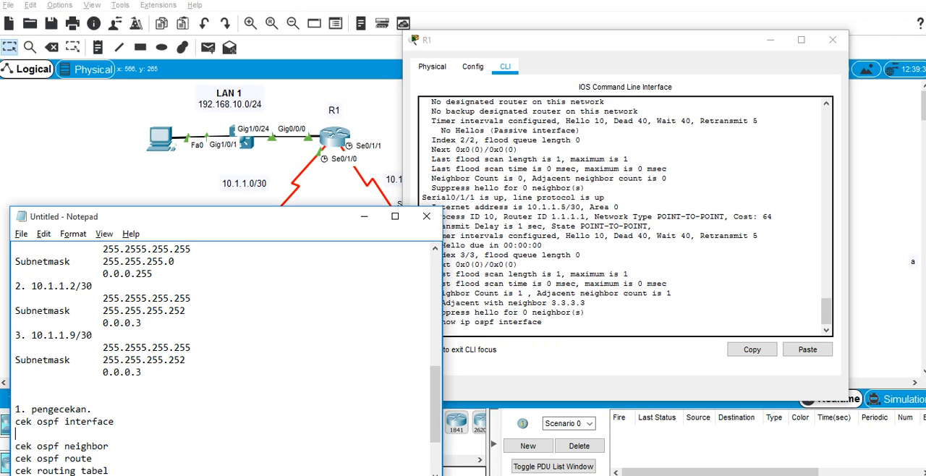
text(255.2555.255.255 Subnetmask	255.255.255.252 		0.0.0.3)
key(ctrl+z)
key(Return)
text(sho)
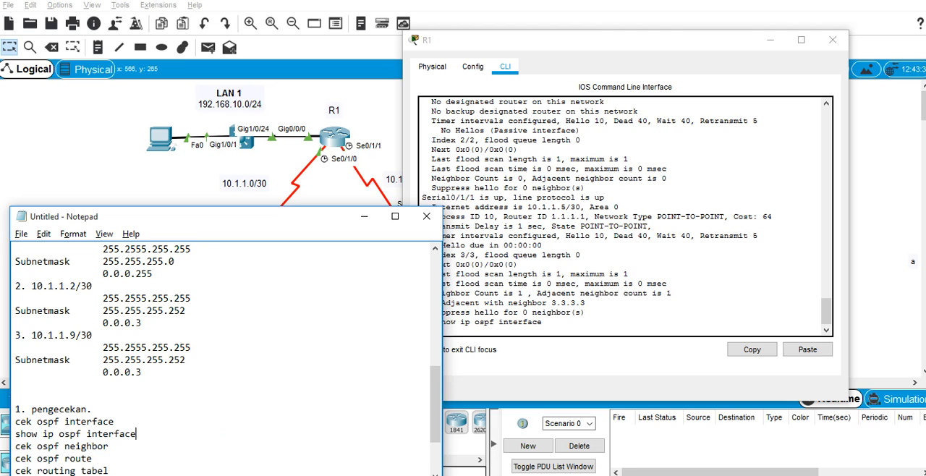
text(#)
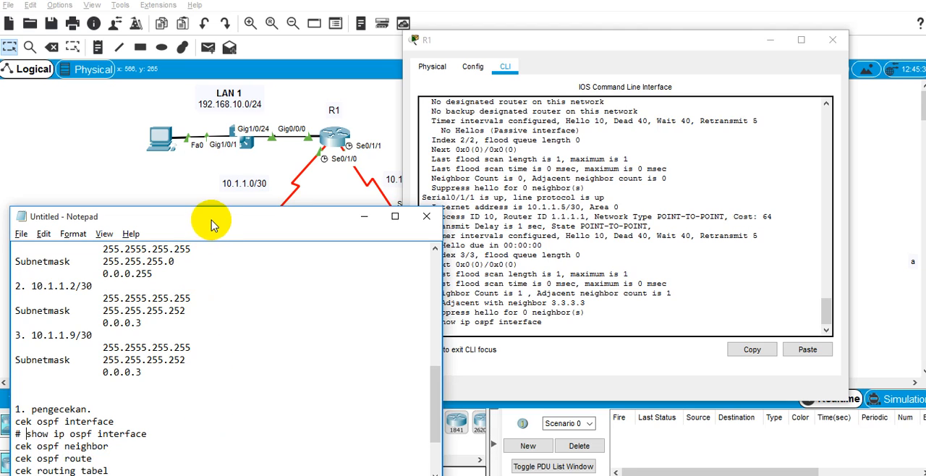
Add the line "# show ip ospf neighbor" under "cek ospf neighbor" in the Notepad notes.
drag(217, 215, 215, 106)
click(107, 336)
key(Return)
text(# show ip ospf neighbor)
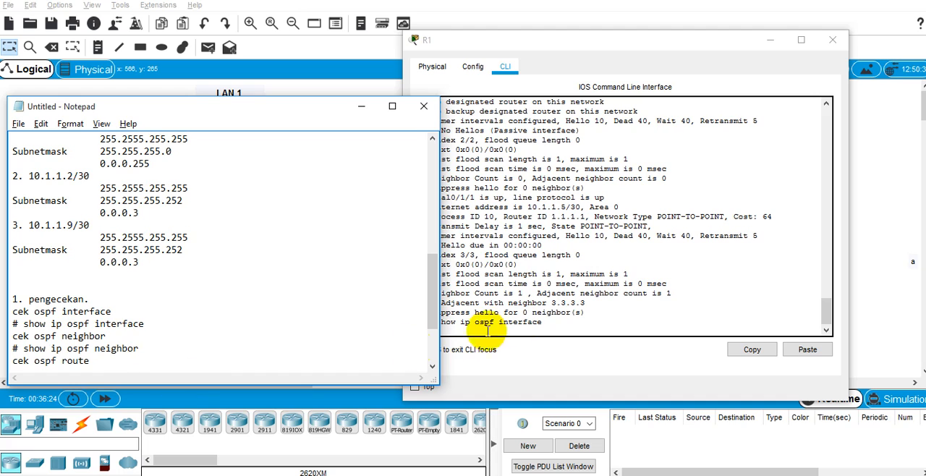
Run show ip ospf neighbor in R1's command line to check its OSPF neighbors.
click(559, 272)
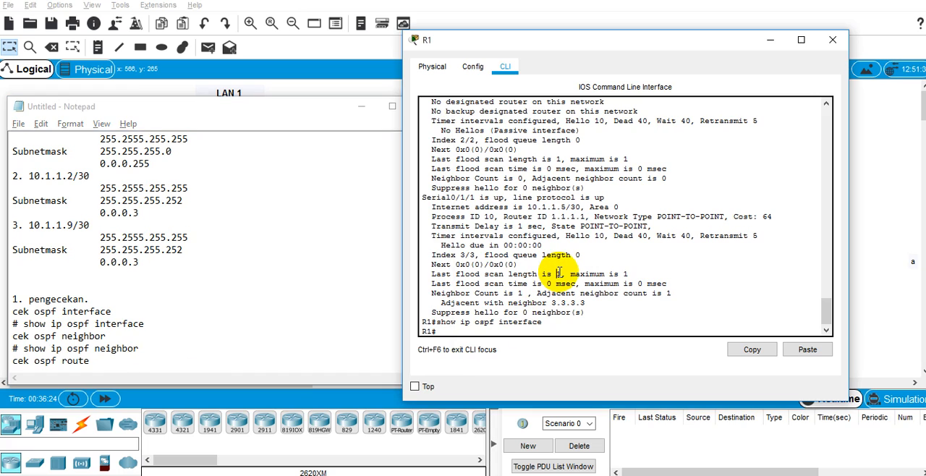
text(show ip osp)
key(Tab)
text(nei)
key(Tab)
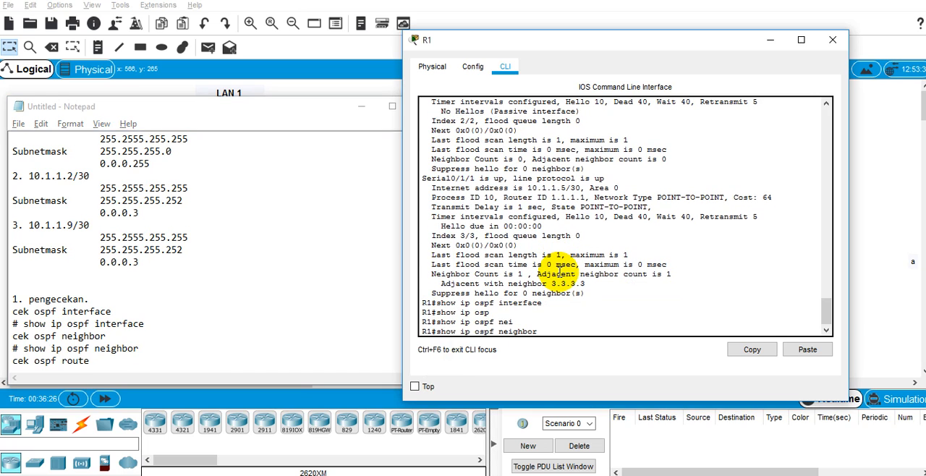
key(Return)
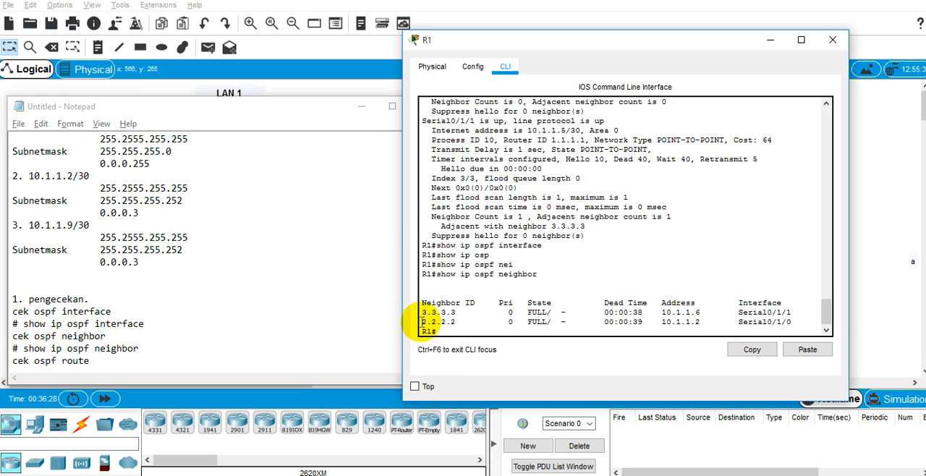
Examine the adjacency states in R1's OSPF neighbor output against the routers in the topology.
click(353, 109)
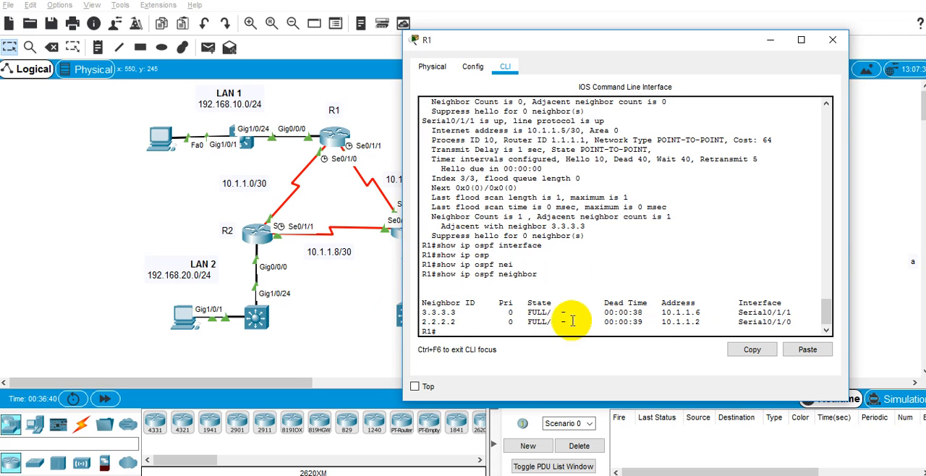
double_click(530, 312)
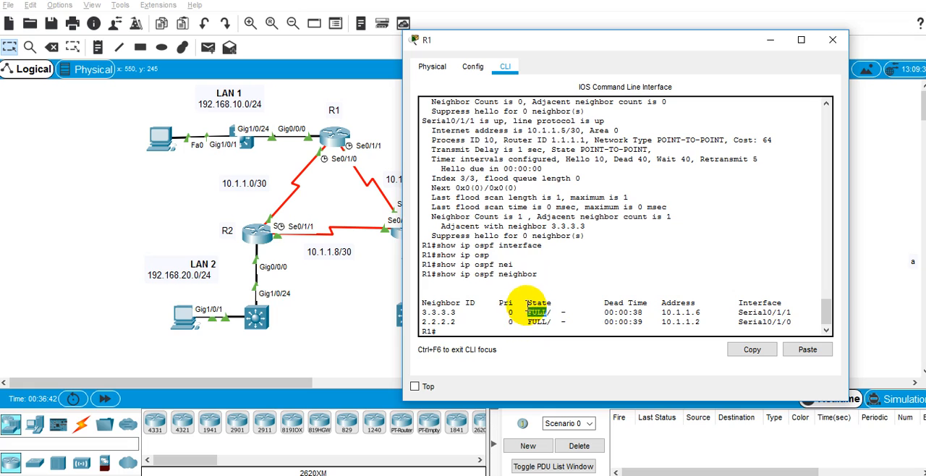
key(alt+Tab)
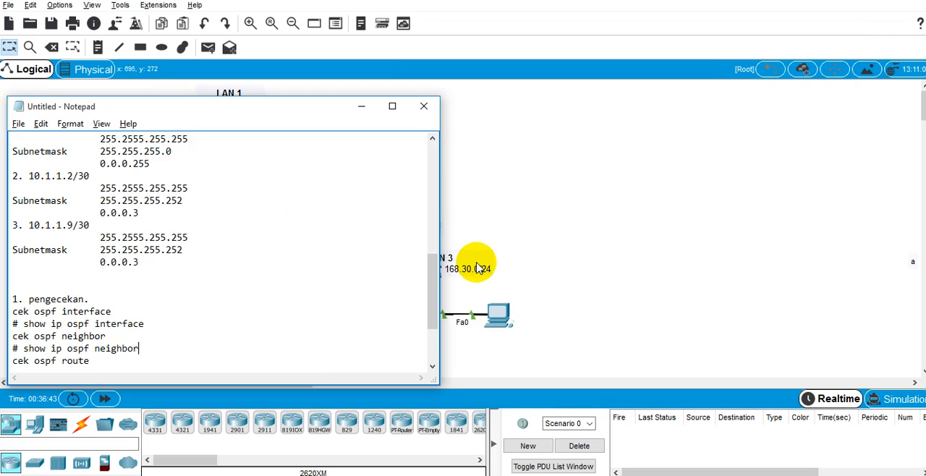
Review the activity's Part 4 verification instructions and the remaining checks in the Notepad list.
key(alt+Tab)
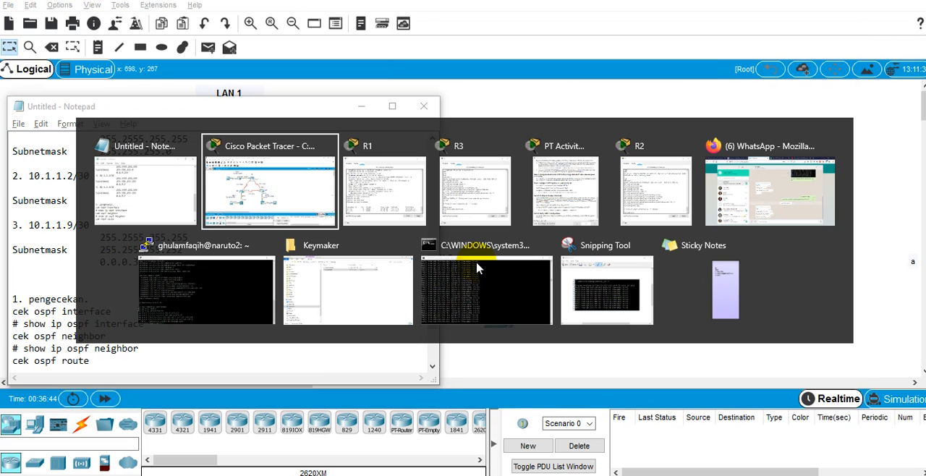
click(554, 186)
click(149, 349)
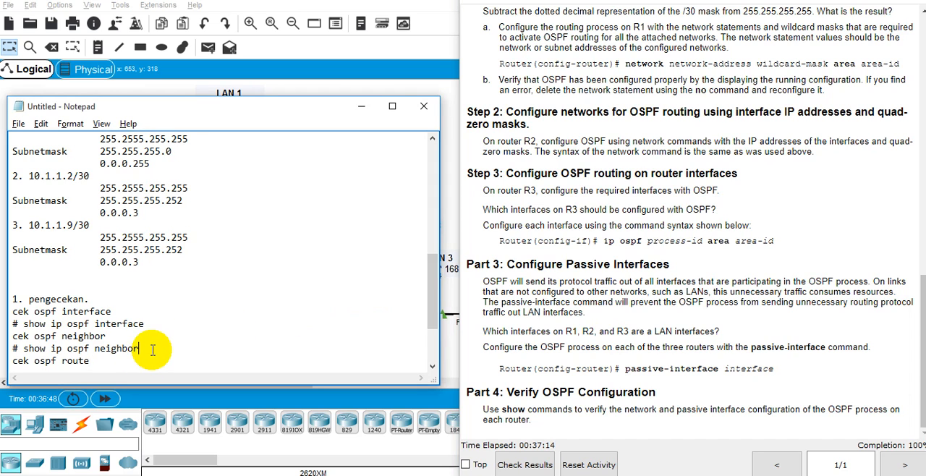
scroll(153, 351, down, 3)
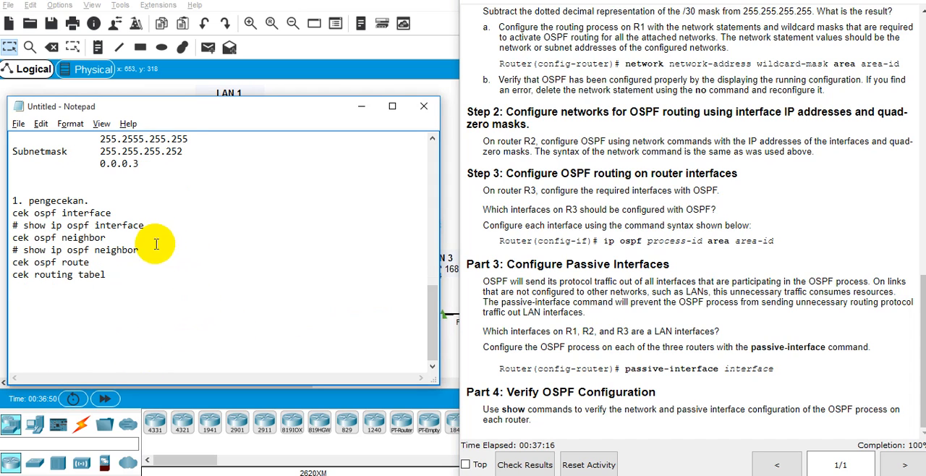
click(567, 238)
Run show ip route ospf in R1's command line and examine the routes to the LAN 2 and LAN 3 networks.
key(alt+Tab)
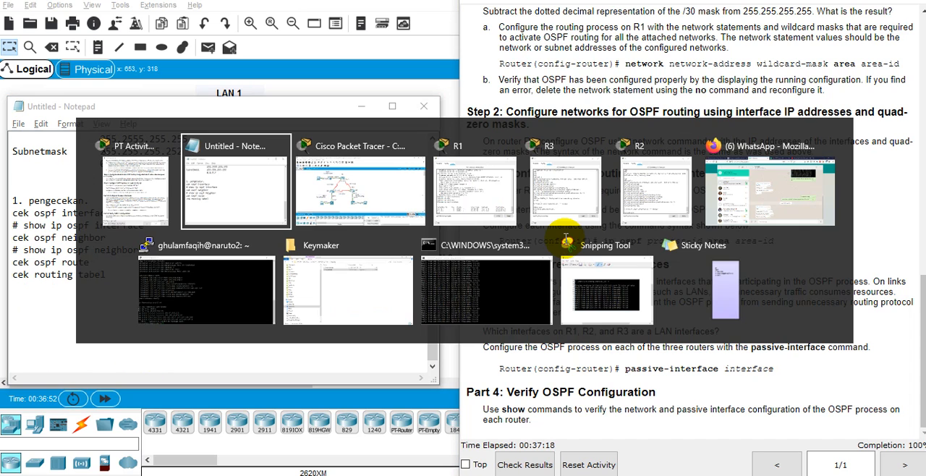
key(alt+Tab)
key(alt+Tab)
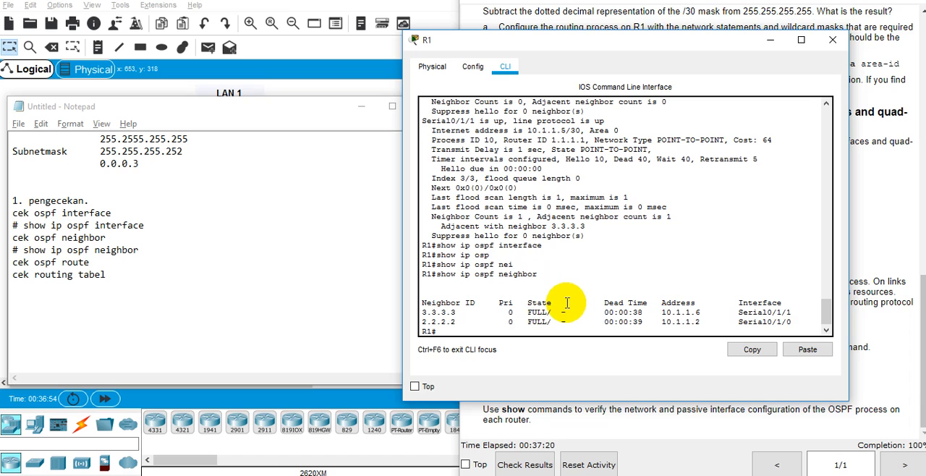
key(Return)
key(Return)
text(show ip osp)
key(Tab)
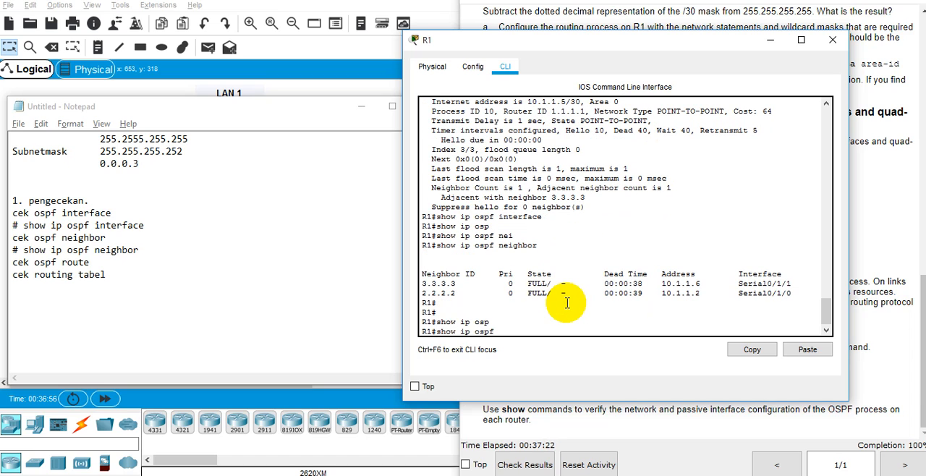
text(ou)
key(Tab)
text(osp)
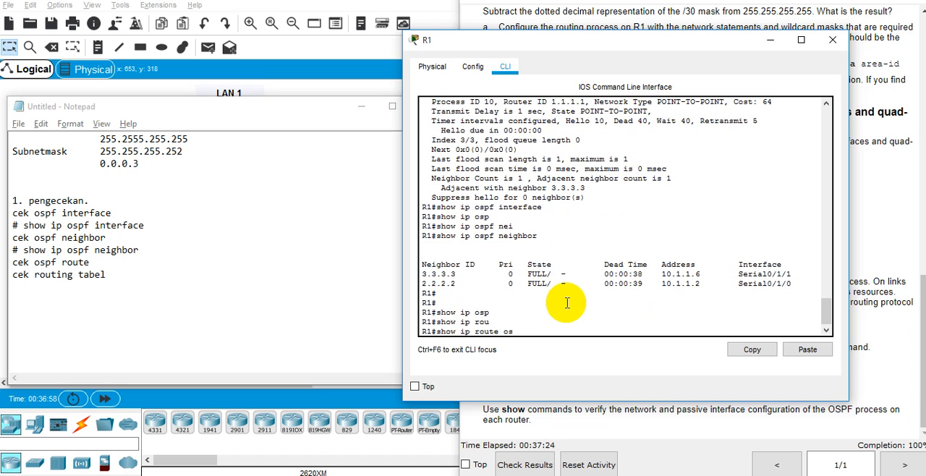
key(Tab)
key(Return)
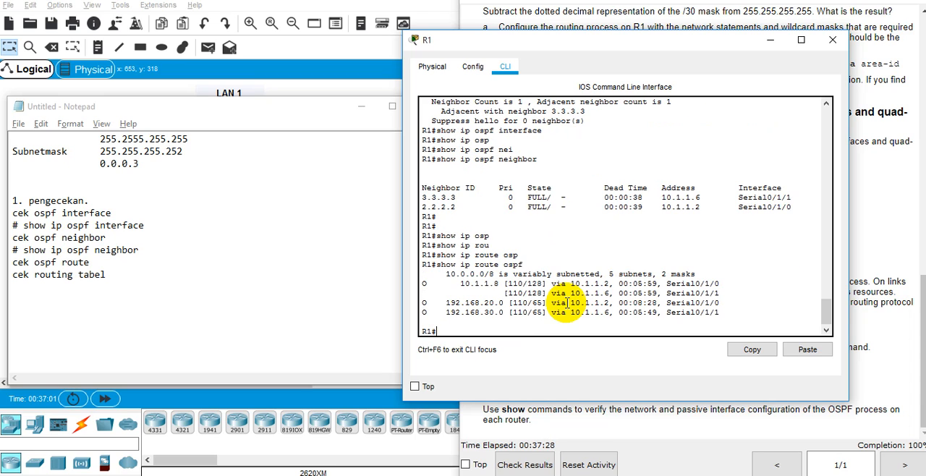
double_click(492, 303)
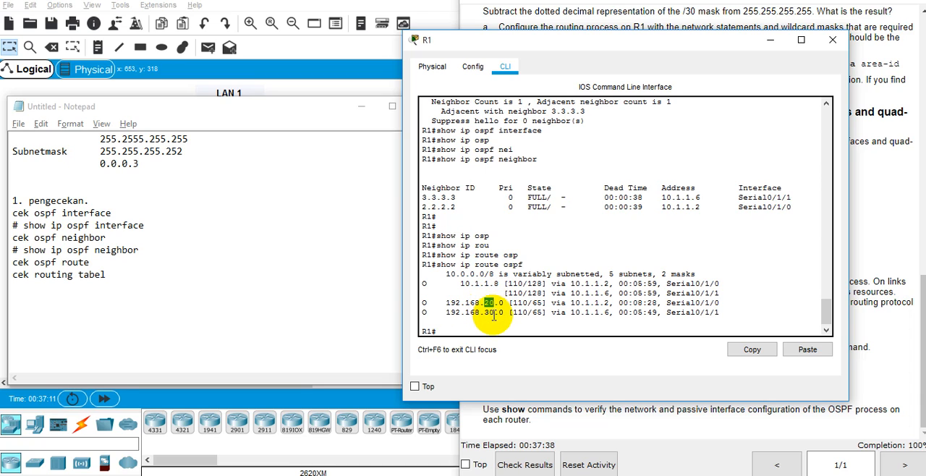
click(489, 313)
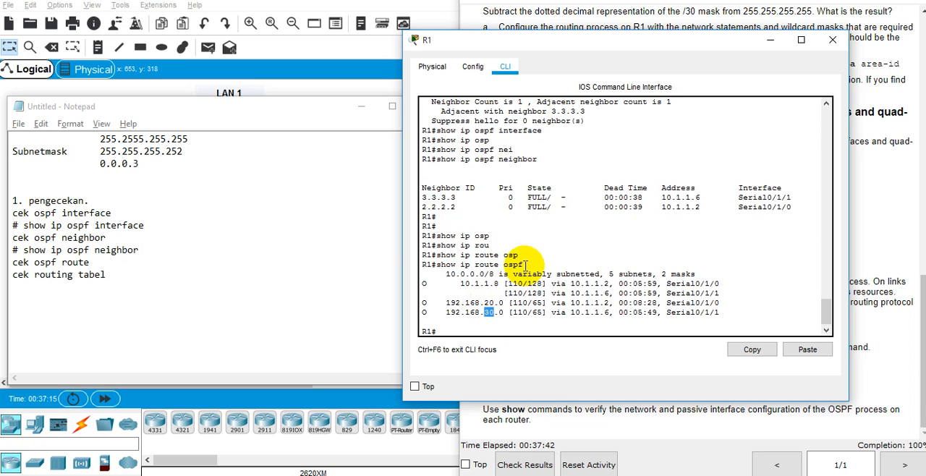
Add "# show ip route ospf" under "cek ospf route" in Notepad and start a "#" line under "cek routing tabel".
click(169, 257)
key(Return)
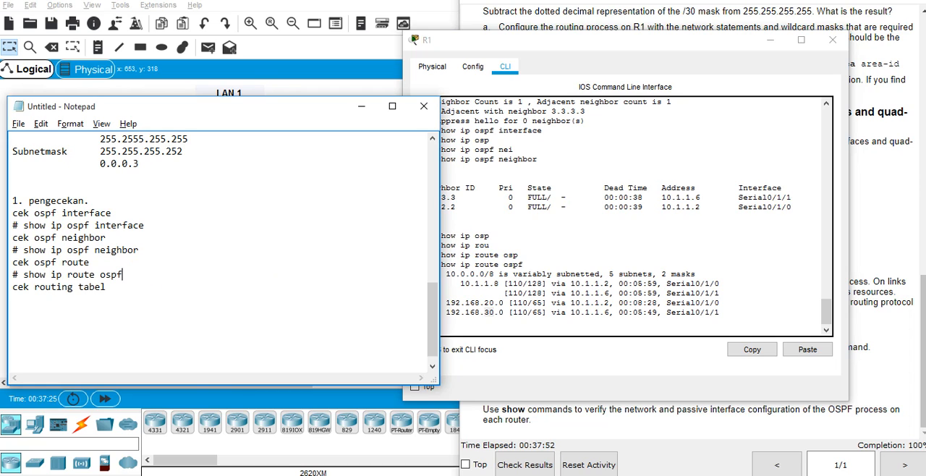
key(Down)
key(Return)
text(#)
scroll(122, 239, up, 1)
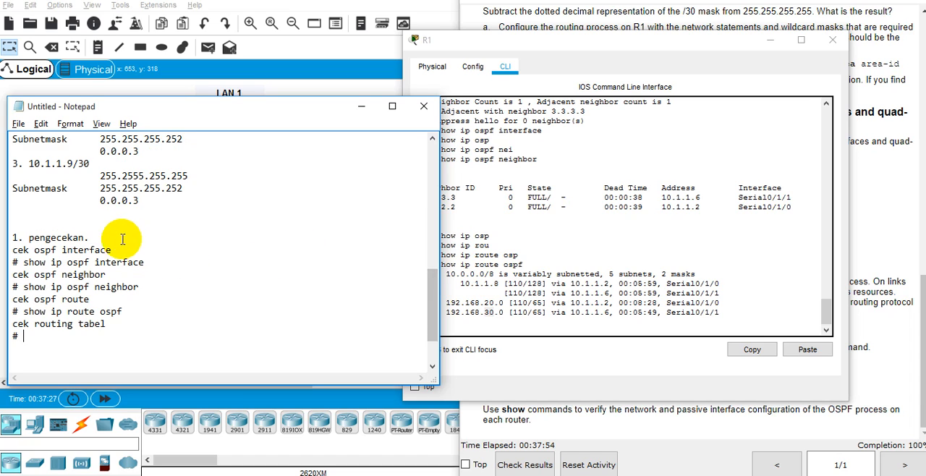
scroll(122, 239, down, 2)
Run show ip route in R1's command line and examine the connected and OSPF entries of the routing table.
drag(423, 255, 544, 258)
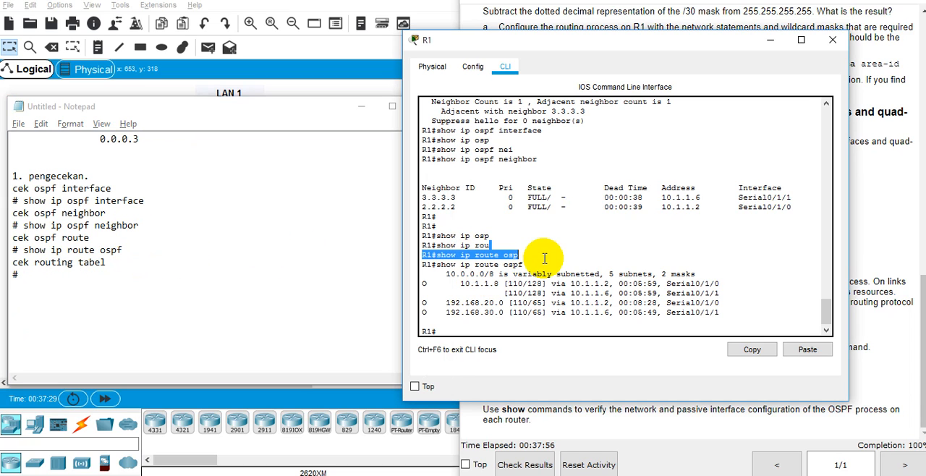
text(show)
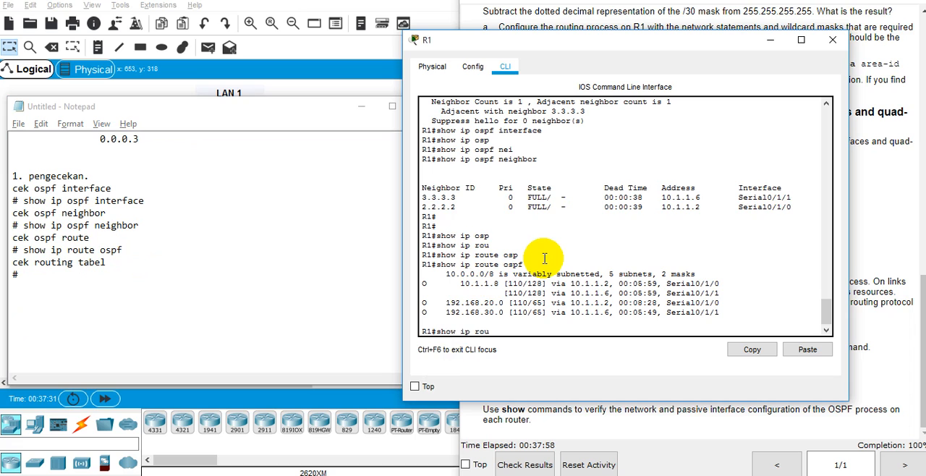
text( ip rou)
key(Tab)
key(Return)
key(space)
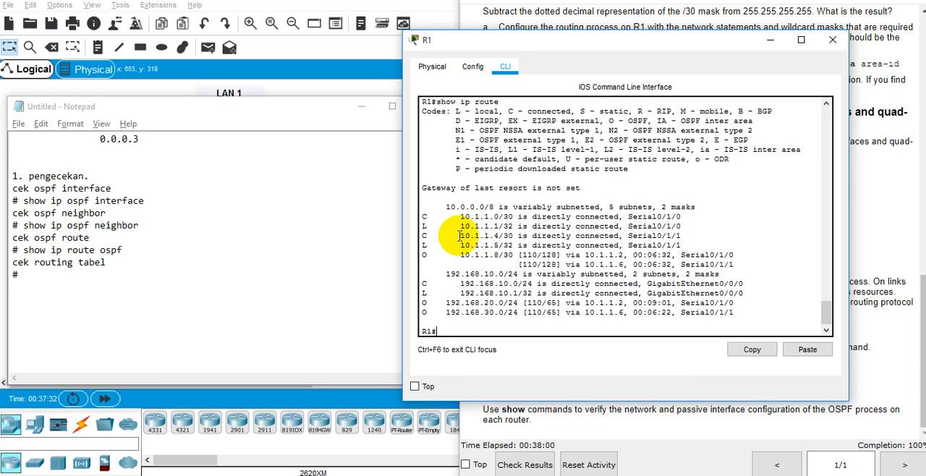
drag(483, 216, 584, 302)
click(573, 306)
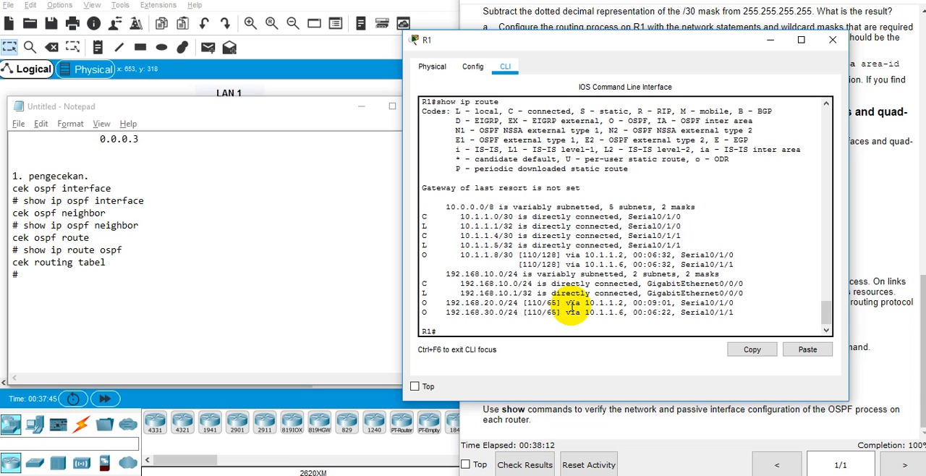
Complete the line under "cek routing tabel" in the Notepad notes as "# show ip route".
click(128, 275)
text(show)
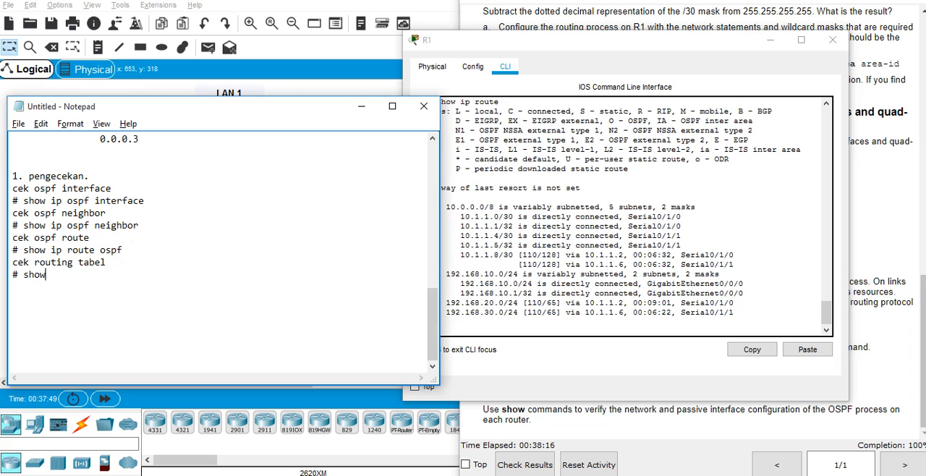
text( ip roue)
key(BackSpace)
text(te)
Check the activity's completion percentage and review the instructions back to the addressing table.
click(615, 197)
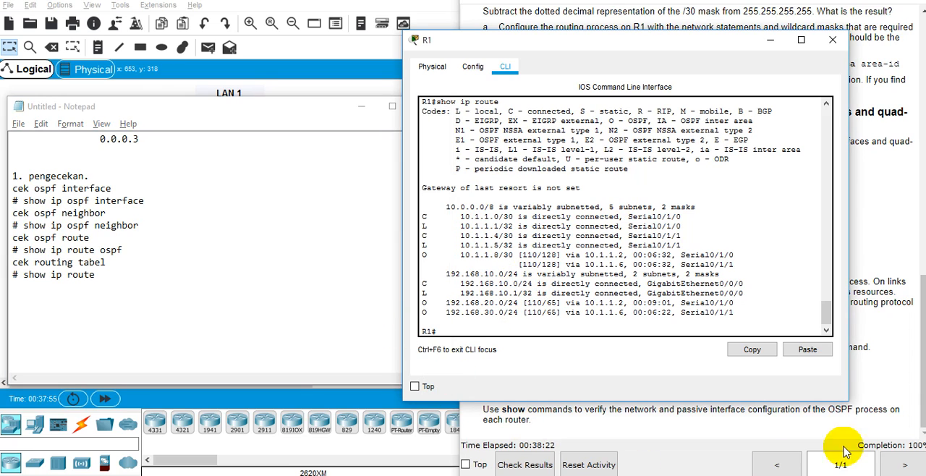
click(897, 446)
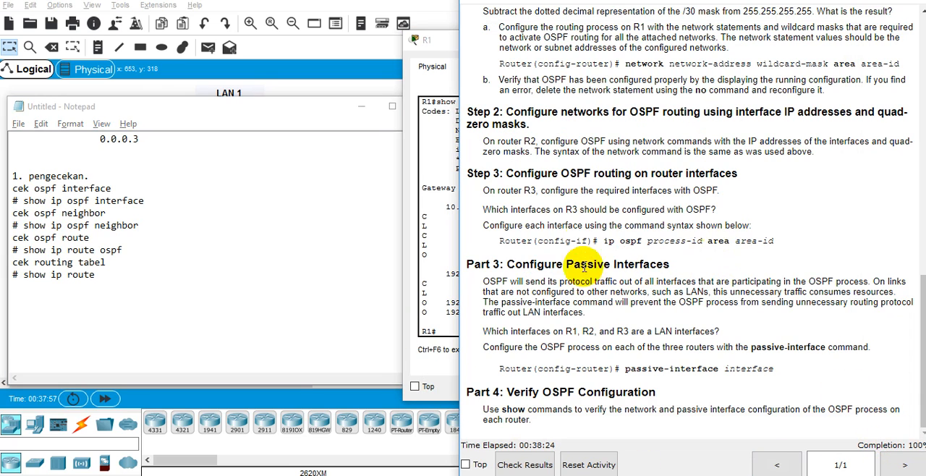
scroll(673, 241, up, 15)
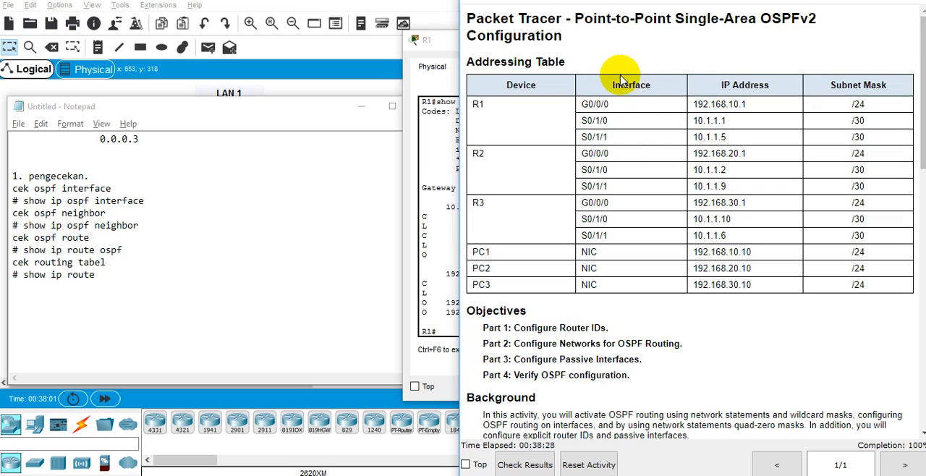
Open the Save As dialog for the untitled Notepad notes.
click(351, 165)
click(18, 126)
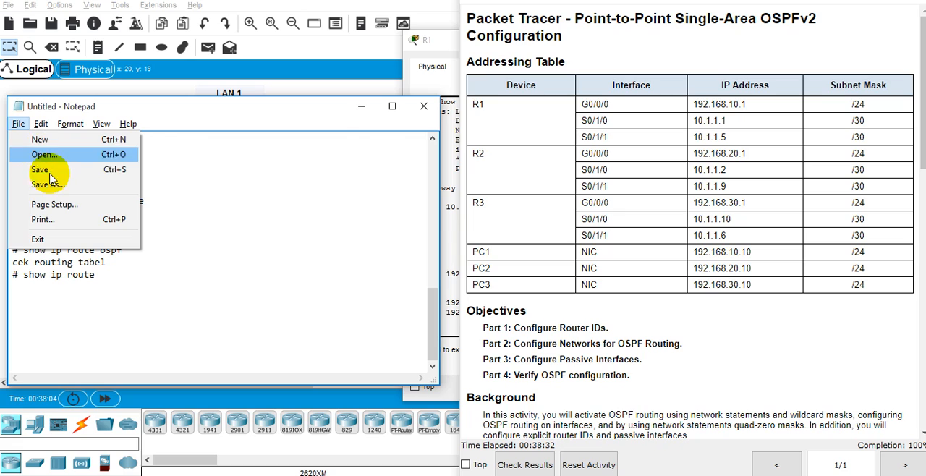
click(40, 182)
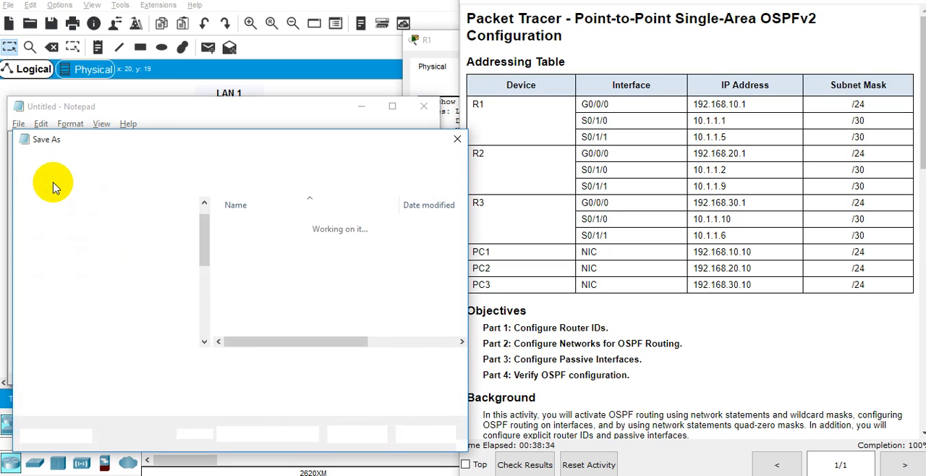